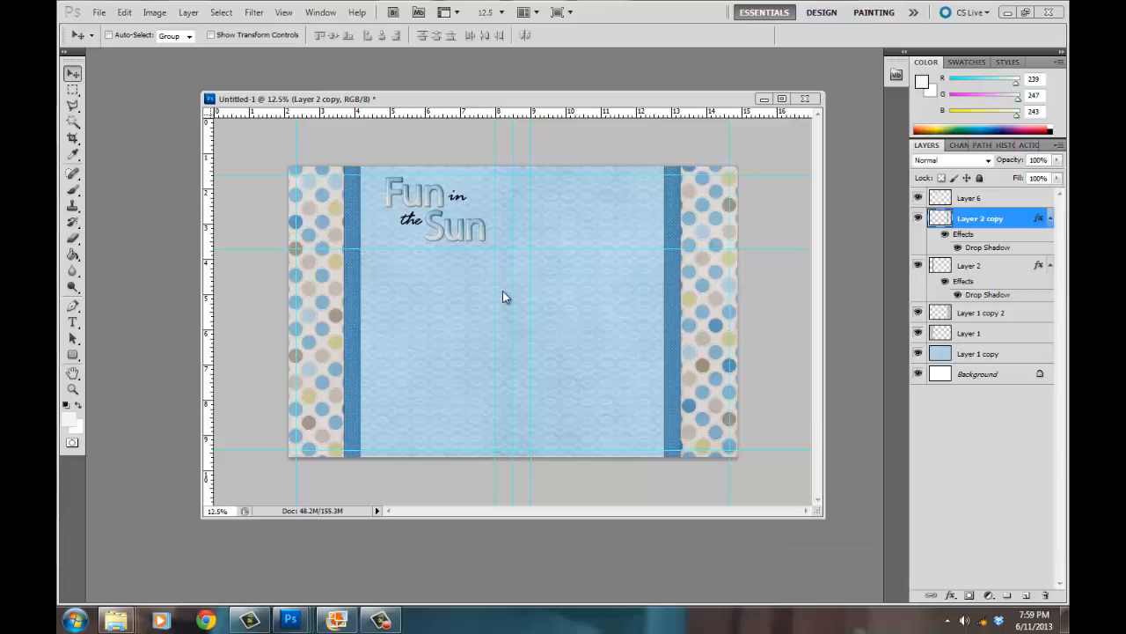
Open the ljd_atb_frame brown image from the ljd_AtTheBeach_elements folder and add the frame to the Untitled-1 layout below the title
{"action": "mouse_move", "coordinate": [115, 621]}
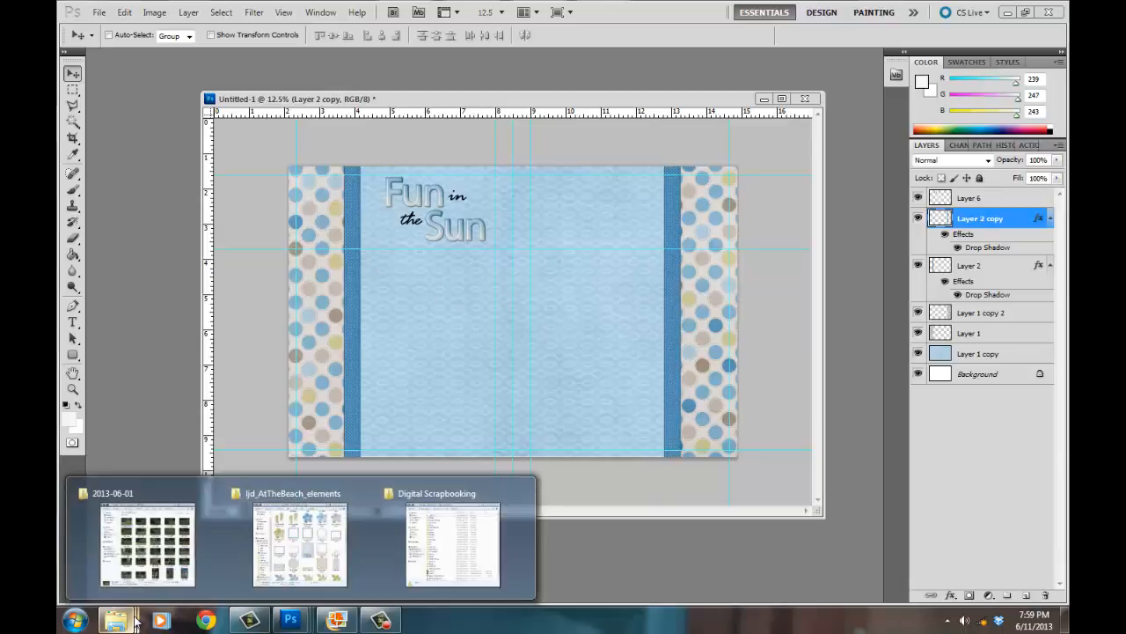
{"action": "left_click", "coordinate": [286, 581]}
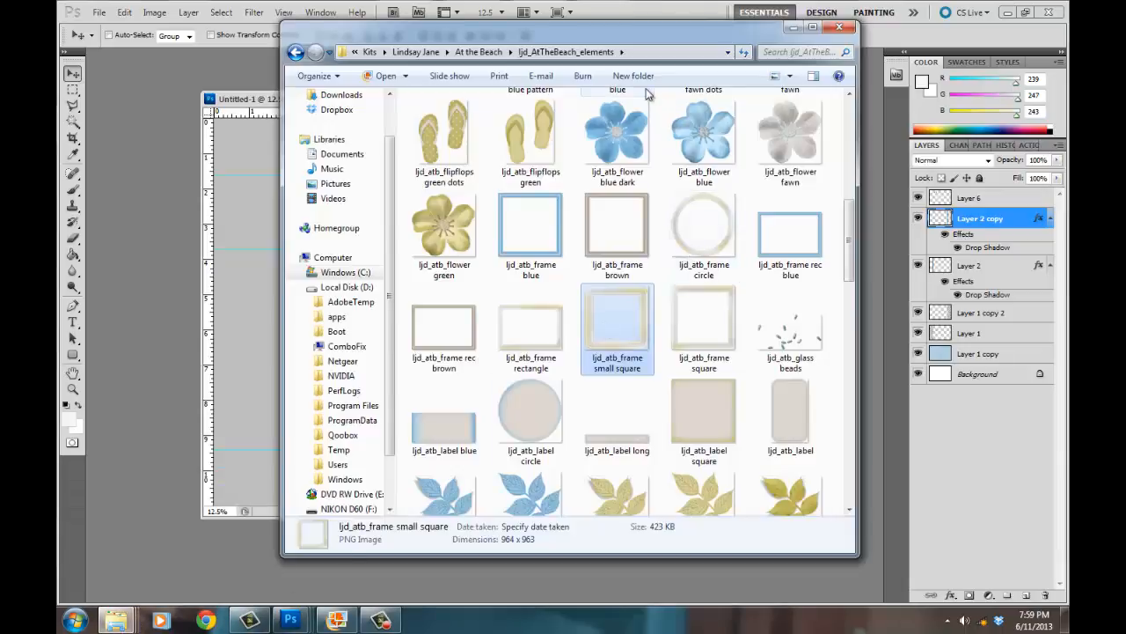
{"action": "left_click_drag", "start_coordinate": [634, 50], "coordinate": [568, 185]}
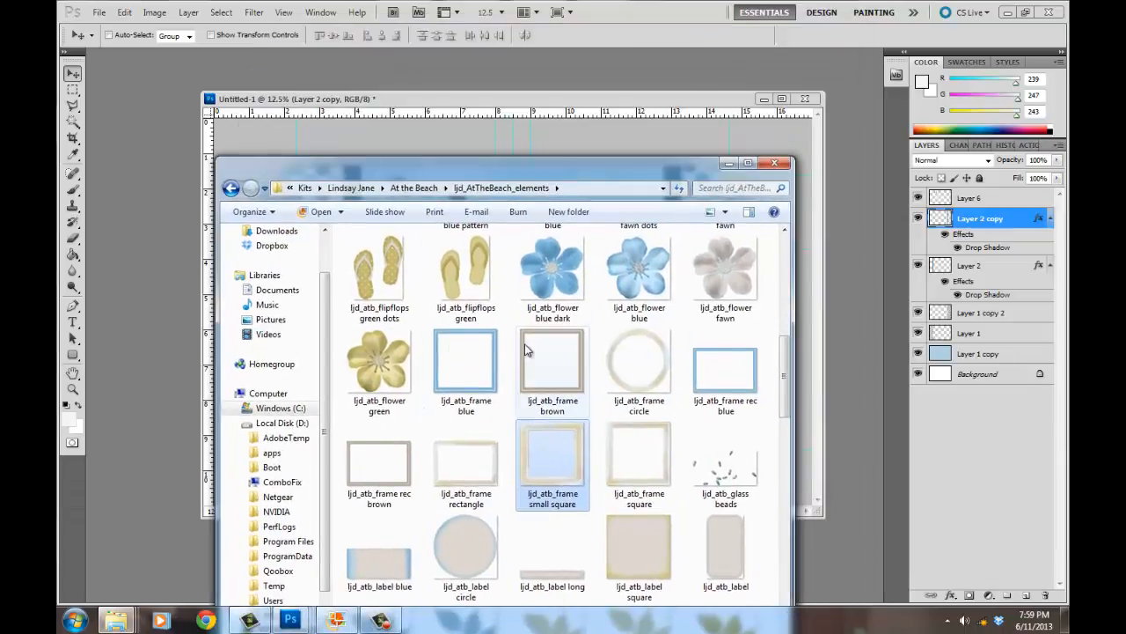
{"action": "left_click", "coordinate": [379, 466]}
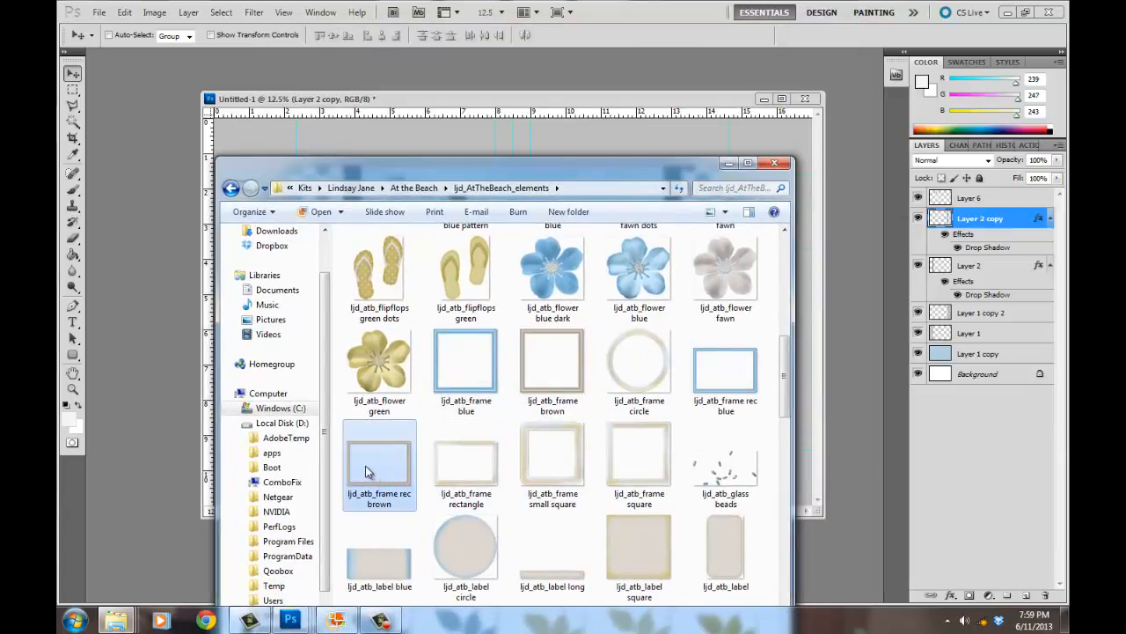
{"action": "double_click", "coordinate": [551, 370]}
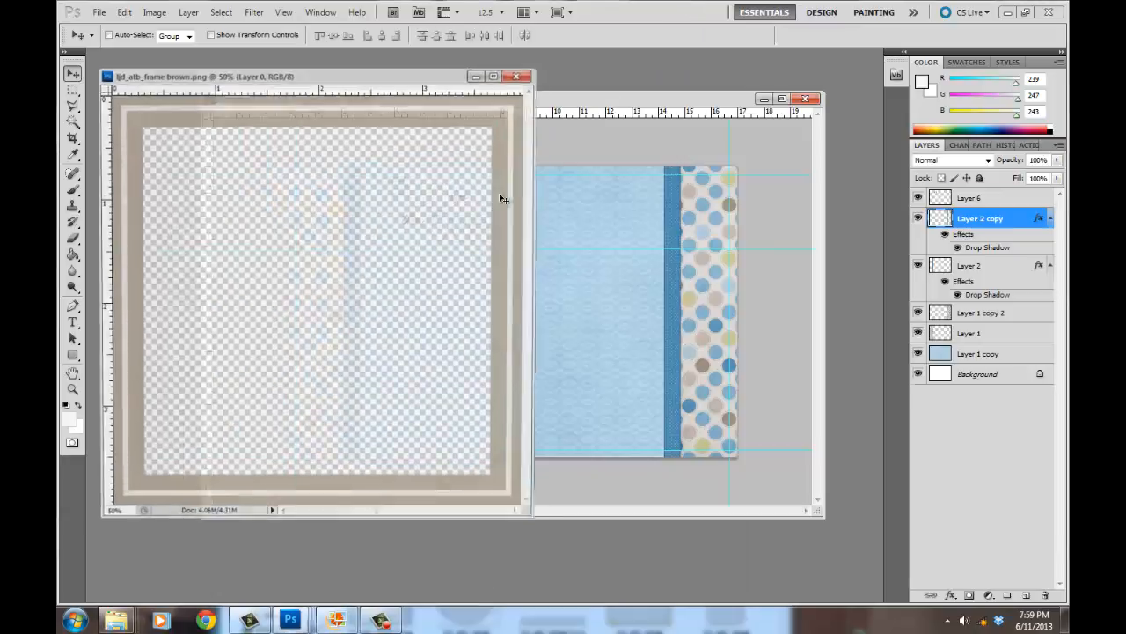
{"action": "left_click_drag", "start_coordinate": [517, 253], "coordinate": [414, 279]}
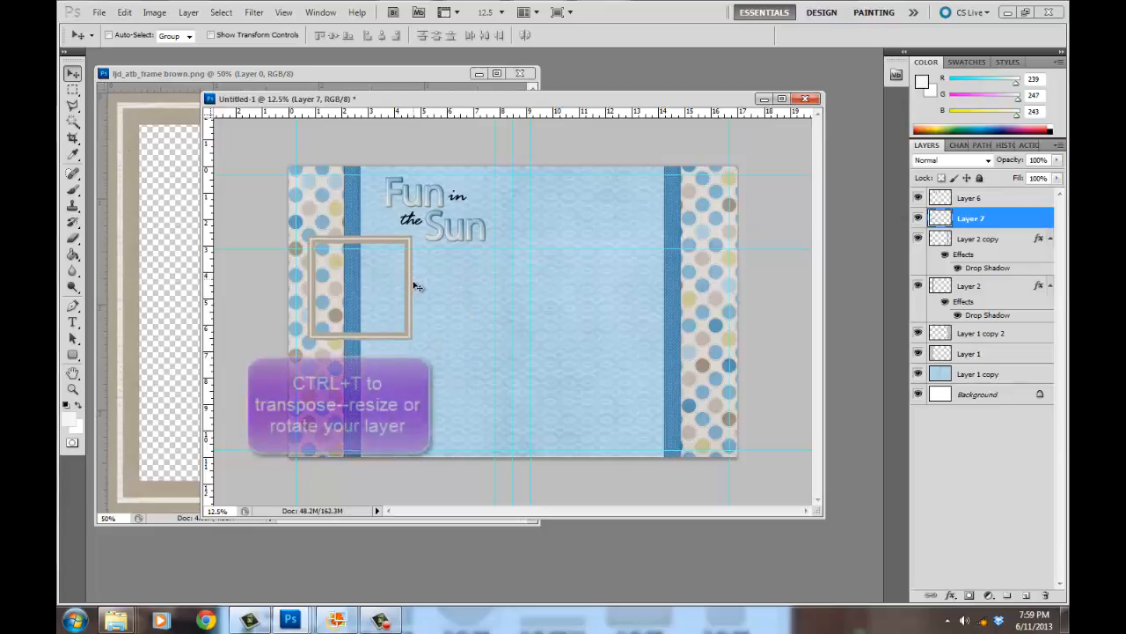
Rotate the brown square frame slightly counter-clockwise and shift it a little to the right
{"action": "key", "text": "ctrl+t"}
{"action": "left_click_drag", "start_coordinate": [456, 366], "coordinate": [478, 361]}
{"action": "key", "text": "Return"}
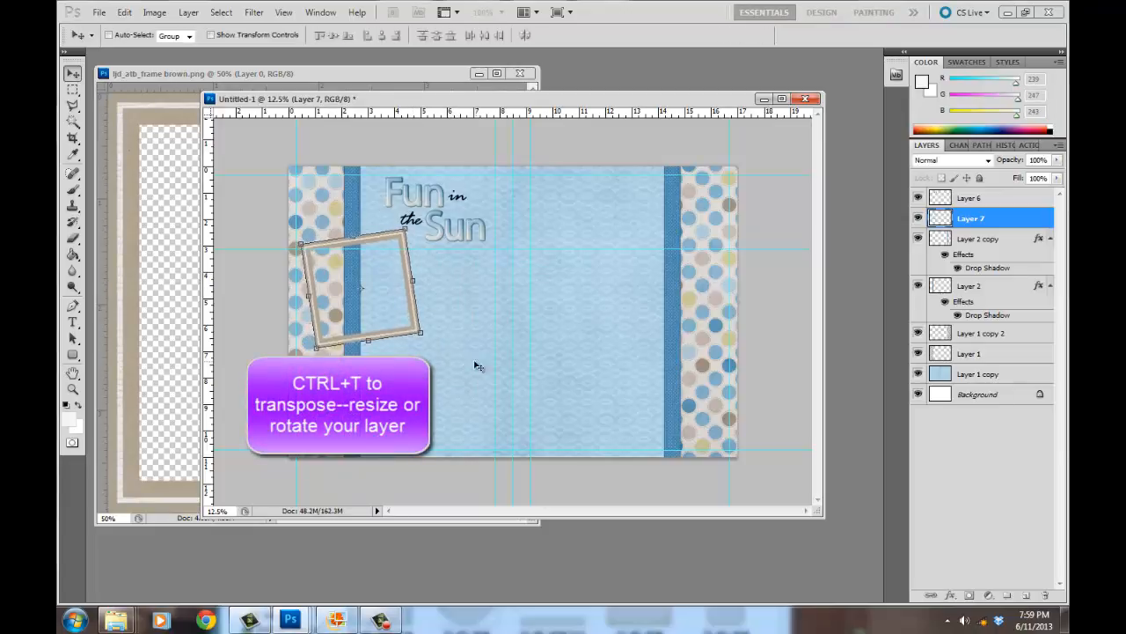
{"action": "left_click_drag", "start_coordinate": [414, 314], "coordinate": [422, 315]}
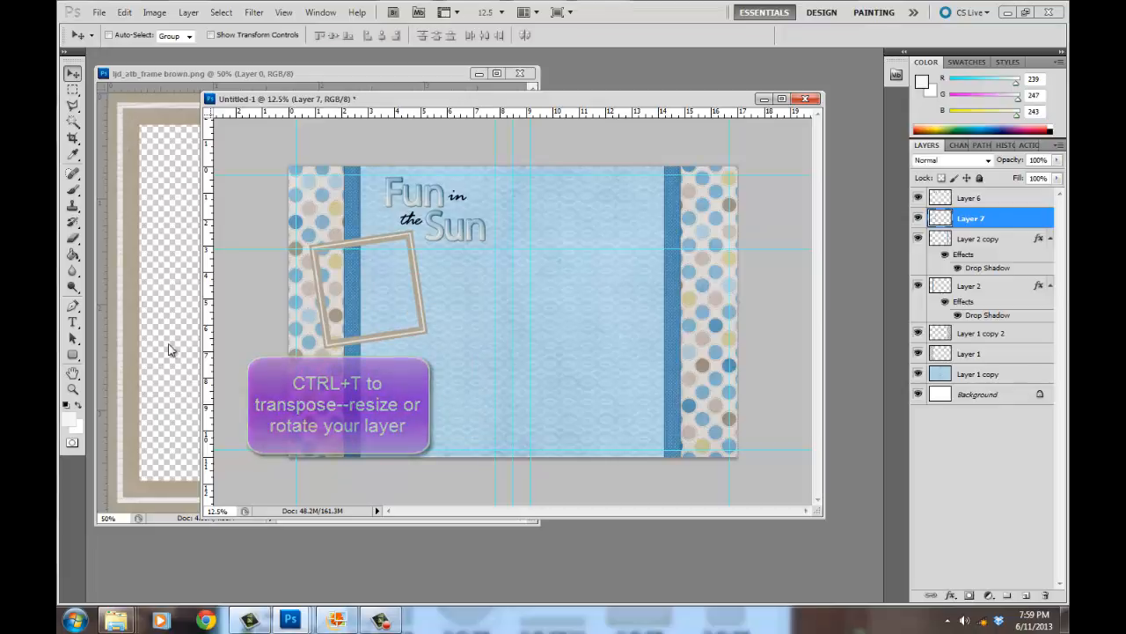
Set the foreground colour to green #288a59 and draw three rectangle shapes on the right page as photo placeholders
{"action": "left_click", "coordinate": [79, 354]}
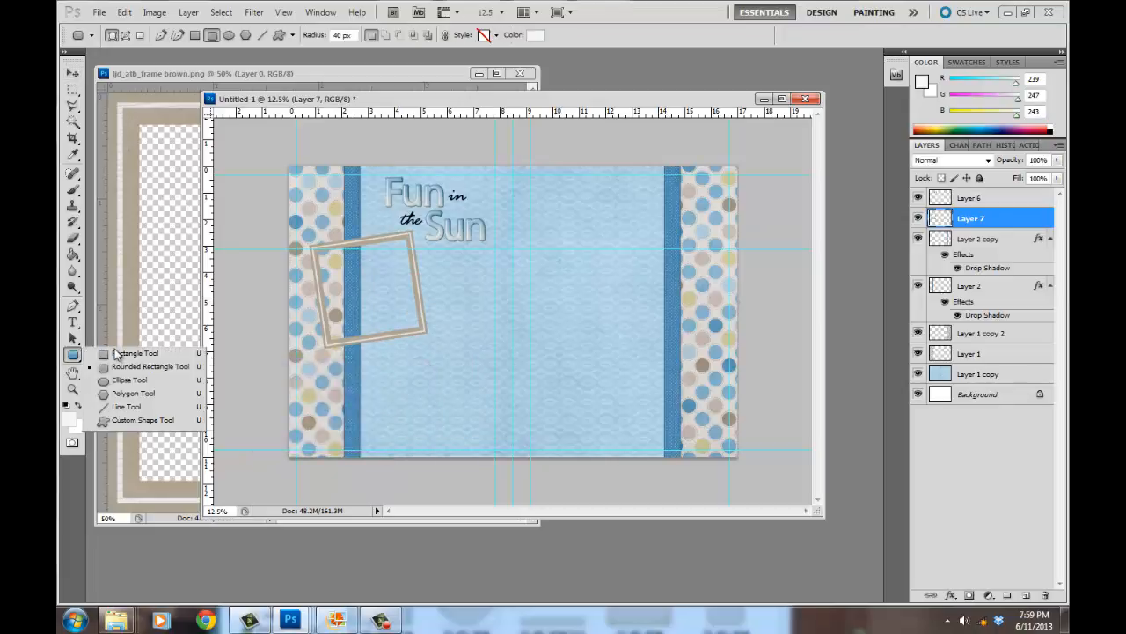
{"action": "left_click", "coordinate": [124, 353]}
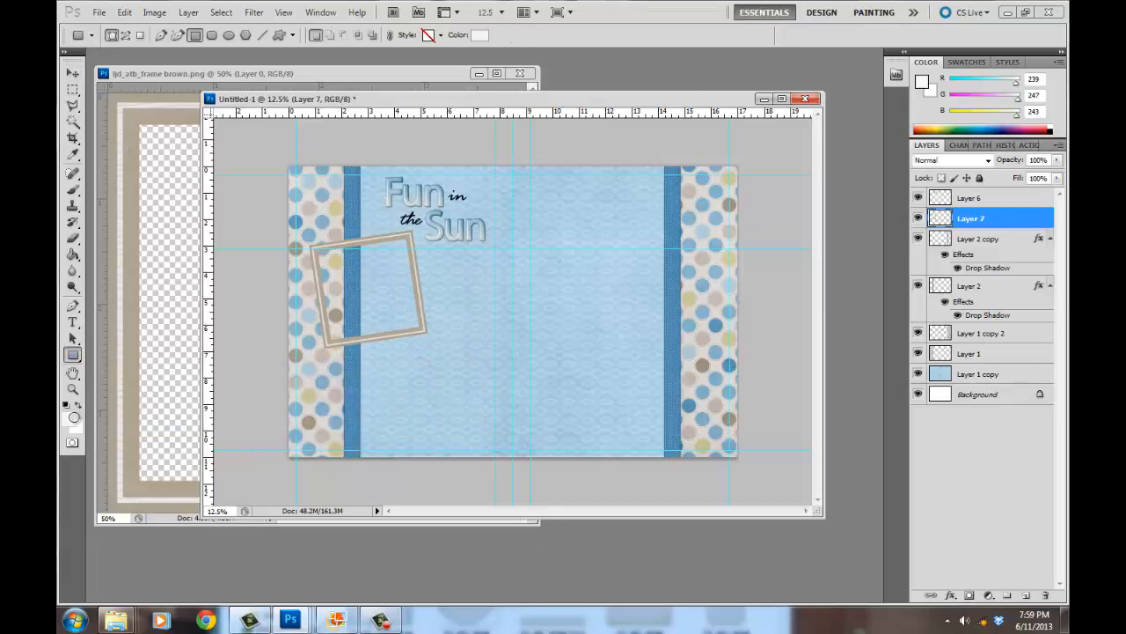
{"action": "left_click", "coordinate": [74, 418]}
{"action": "left_click", "coordinate": [304, 415]}
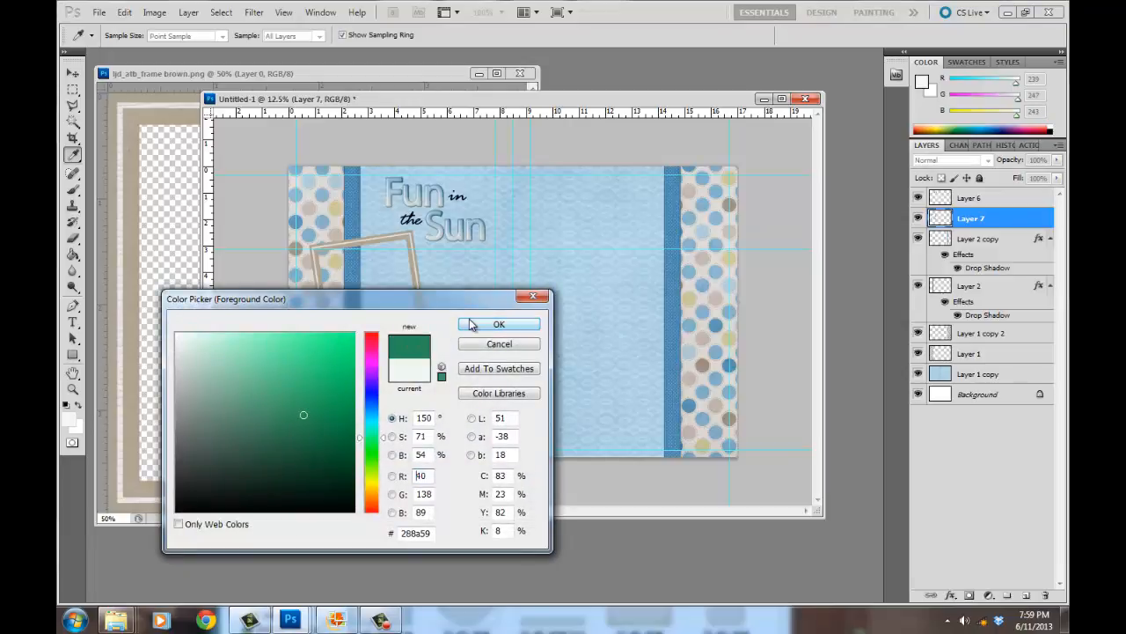
{"action": "left_click", "coordinate": [498, 324]}
{"action": "mouse_move", "coordinate": [568, 187]}
{"action": "left_mouse_down"}
{"action": "mouse_move", "coordinate": [683, 238]}
{"action": "mouse_move", "coordinate": [695, 284]}
{"action": "mouse_move", "coordinate": [708, 278]}
{"action": "left_mouse_up"}
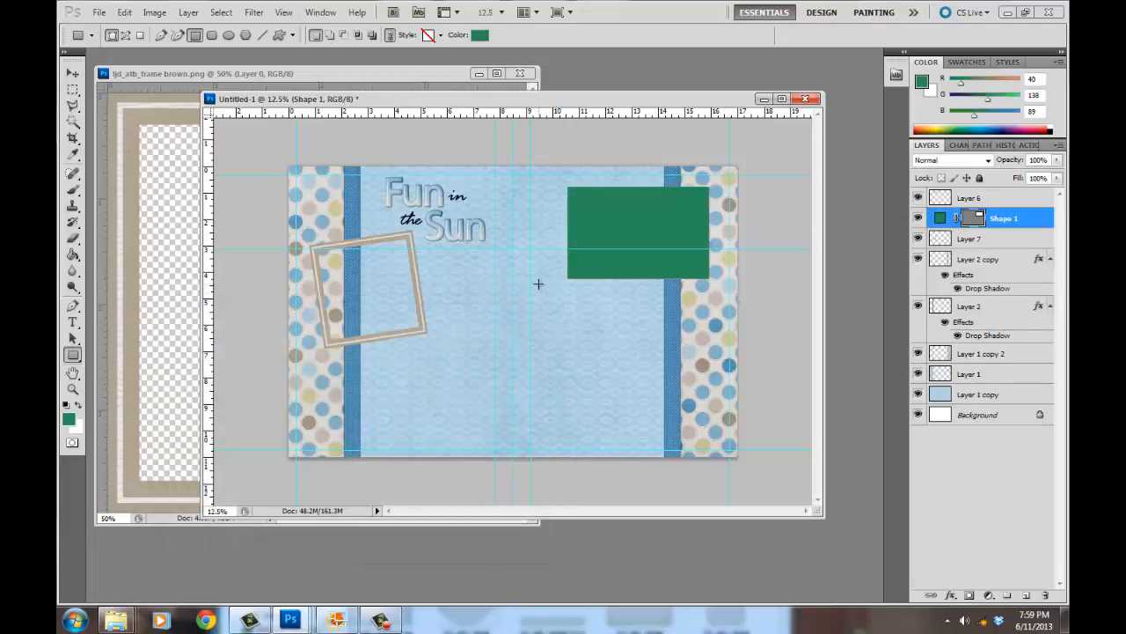
{"action": "left_click_drag", "start_coordinate": [538, 283], "coordinate": [638, 430]}
{"action": "left_click_drag", "start_coordinate": [602, 338], "coordinate": [734, 429]}
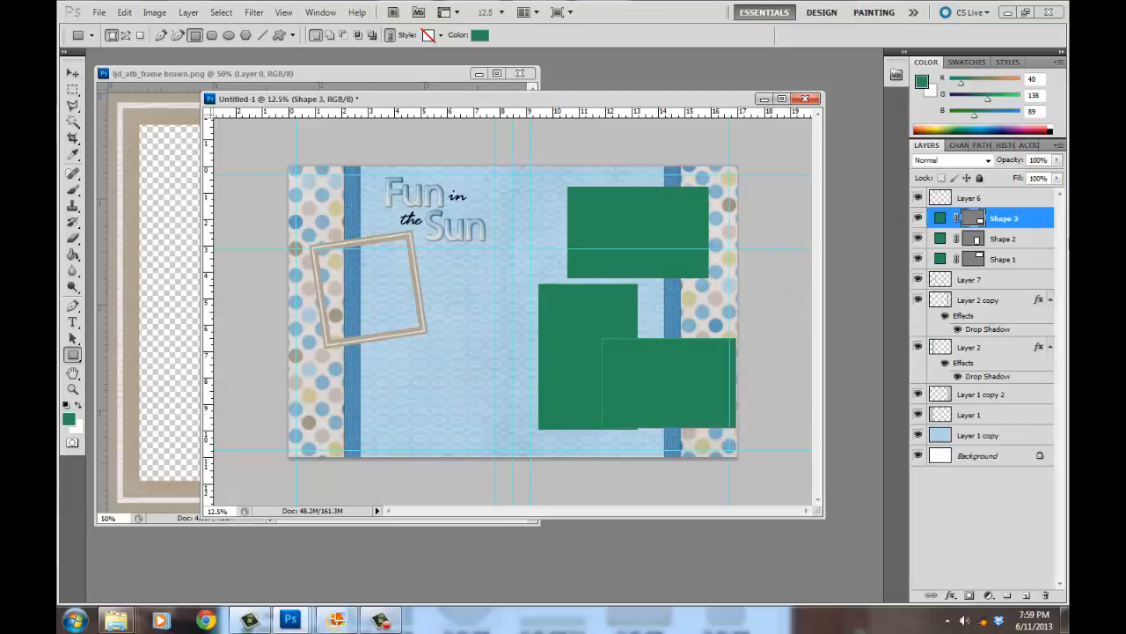
Delete the three green rectangle shape layers
{"action": "left_click_drag", "start_coordinate": [1040, 224], "coordinate": [1045, 595]}
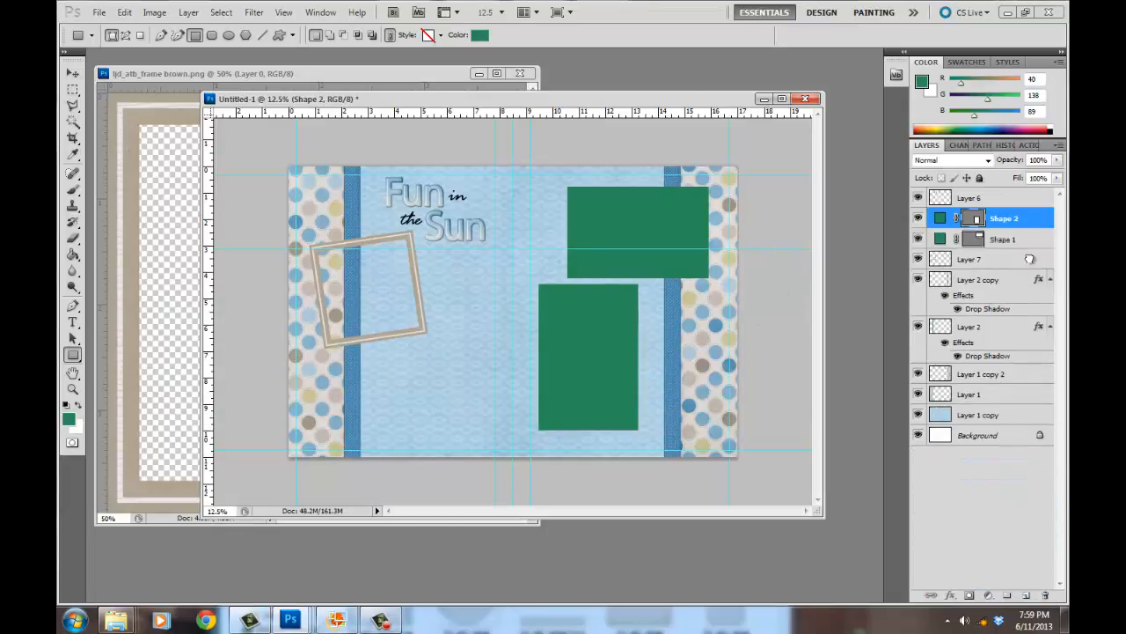
{"action": "left_click_drag", "start_coordinate": [1031, 259], "coordinate": [1045, 593]}
{"action": "left_click_drag", "start_coordinate": [1046, 225], "coordinate": [1046, 584]}
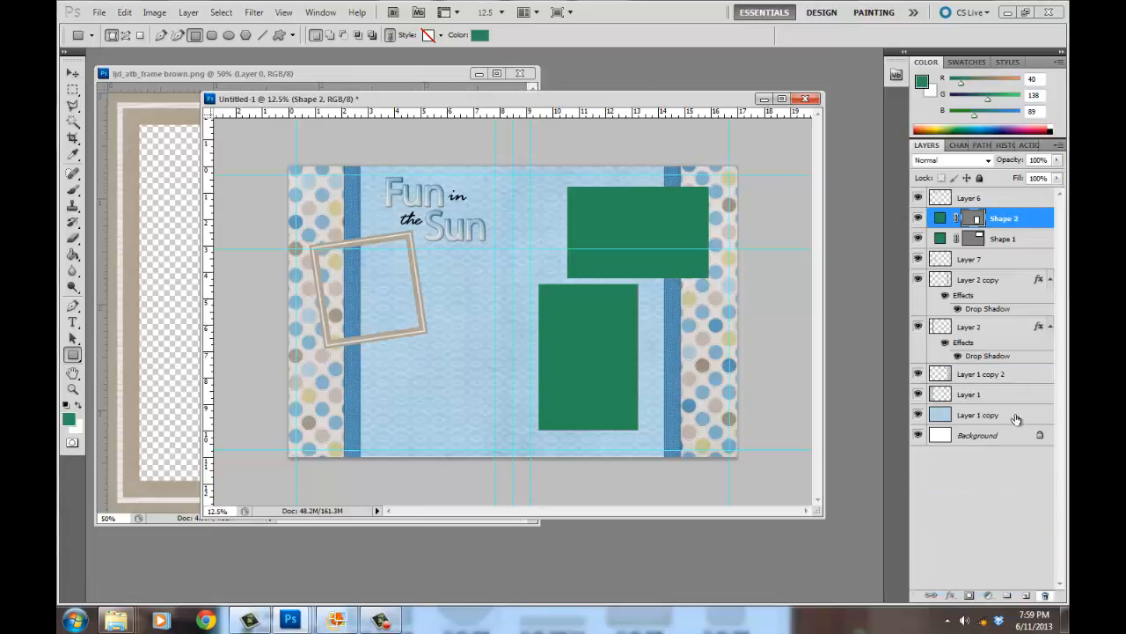
{"action": "left_click", "coordinate": [1035, 241], "text": "shift"}
{"action": "left_click_drag", "start_coordinate": [1035, 241], "coordinate": [1045, 595]}
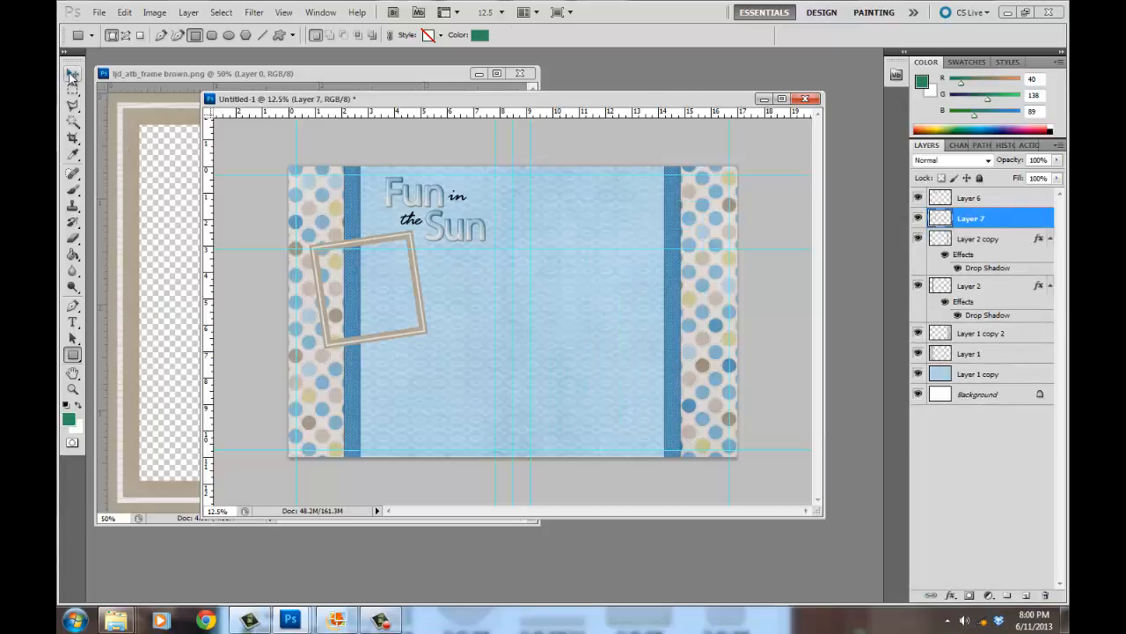
Nudge the tilted square frame to the right and duplicate it below and to the right of the original
{"action": "left_click", "coordinate": [73, 73]}
{"action": "right_click", "coordinate": [349, 243]}
{"action": "left_click", "coordinate": [350, 245]}
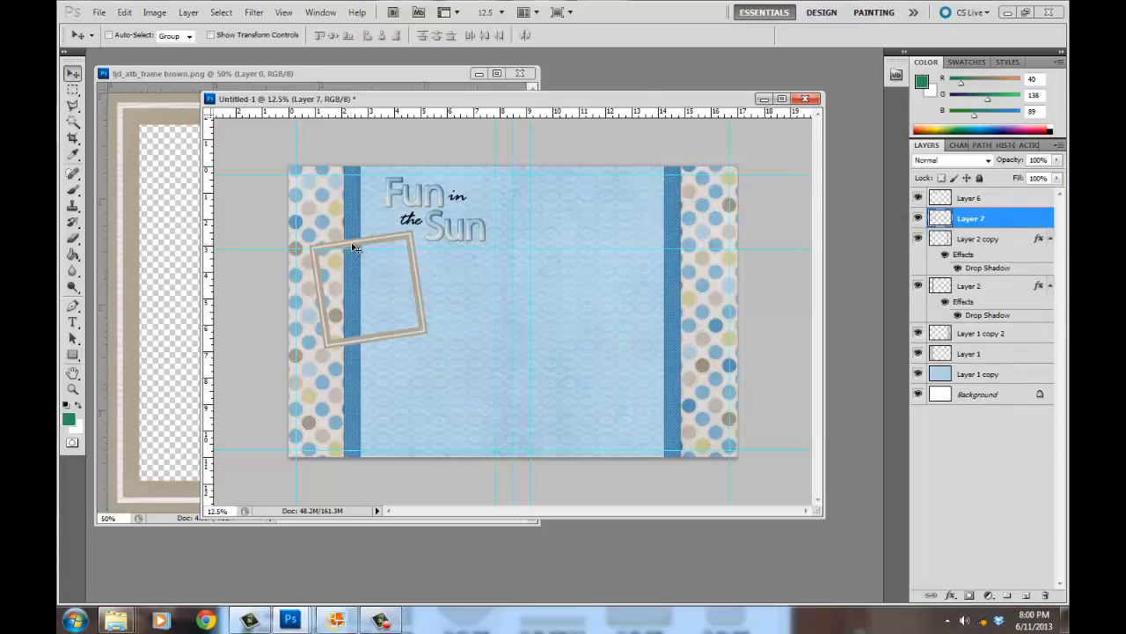
{"action": "right_click", "coordinate": [354, 244]}
{"action": "left_click", "coordinate": [373, 253]}
{"action": "left_click_drag", "start_coordinate": [366, 242], "coordinate": [444, 323]}
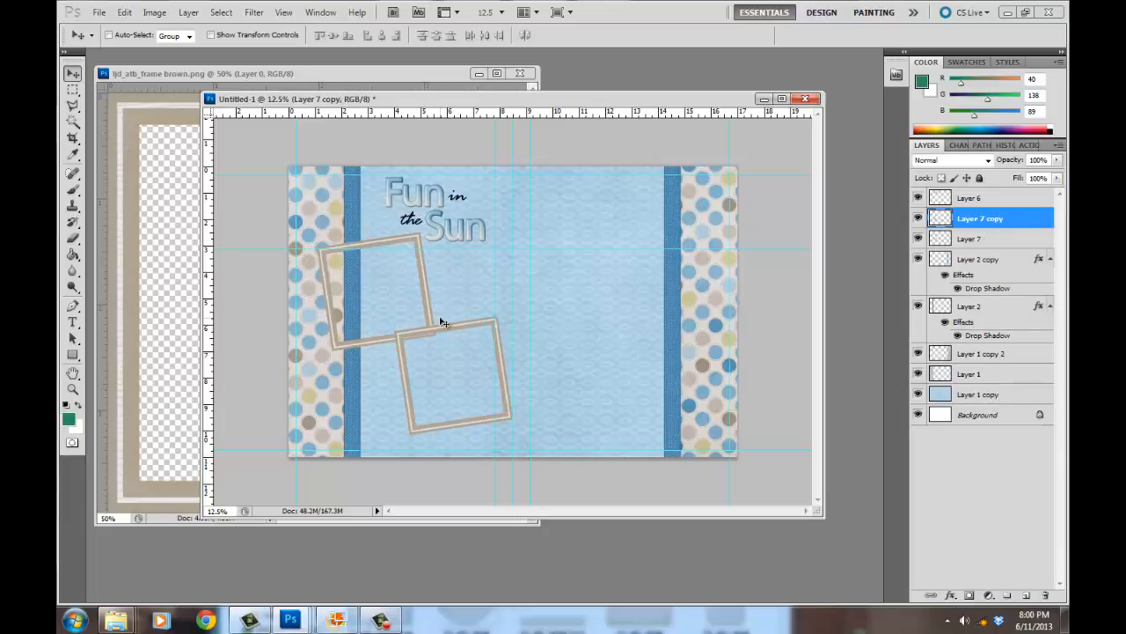
Rotate the duplicated frame clockwise so it tilts the opposite way, and position it just below the first frame
{"action": "key", "text": "ctrl+t"}
{"action": "left_click_drag", "start_coordinate": [564, 402], "coordinate": [591, 439]}
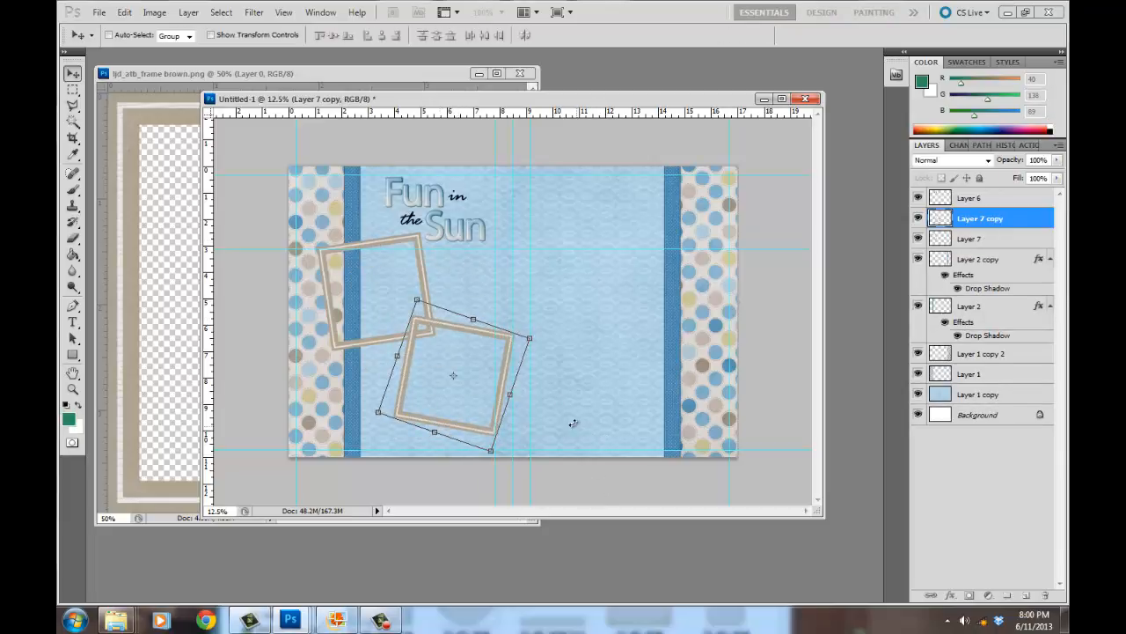
{"action": "key", "text": "Return"}
{"action": "left_click_drag", "start_coordinate": [511, 365], "coordinate": [504, 381]}
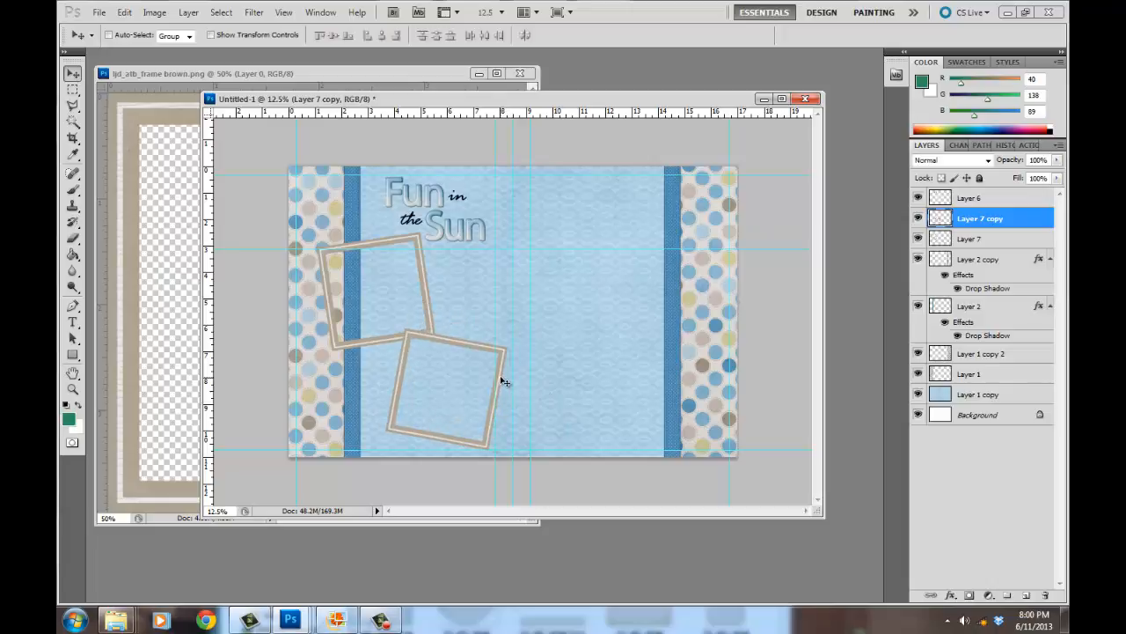
Open the ljd_atb_frame rec brown image from the elements folder and add the frame to the right page of the layout
{"action": "mouse_move", "coordinate": [123, 616]}
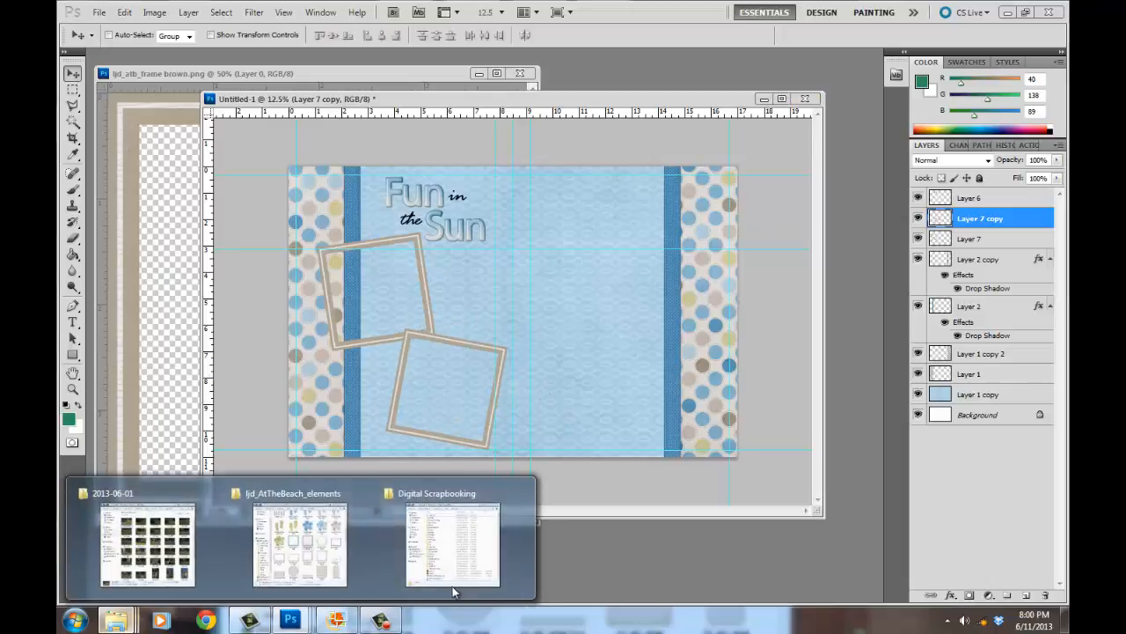
{"action": "left_click", "coordinate": [343, 544]}
{"action": "double_click", "coordinate": [350, 520]}
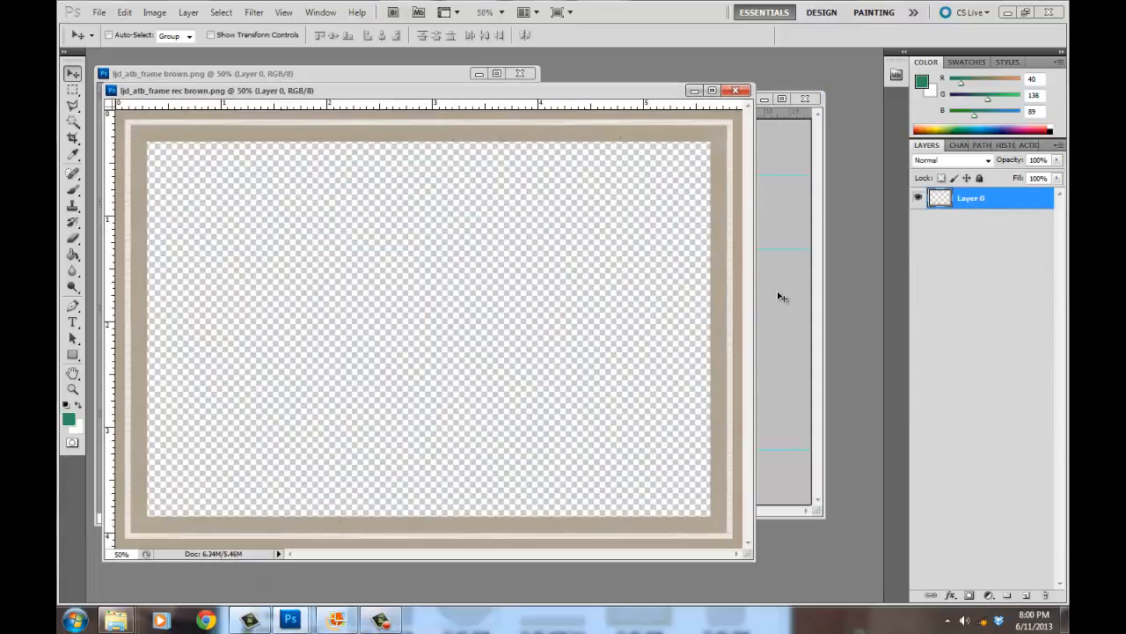
{"action": "left_click_drag", "start_coordinate": [778, 297], "coordinate": [649, 234]}
Scale down the rectangular frame, rotate it slightly clockwise and place it in the layout's upper-right corner
{"action": "key", "text": "ctrl+t"}
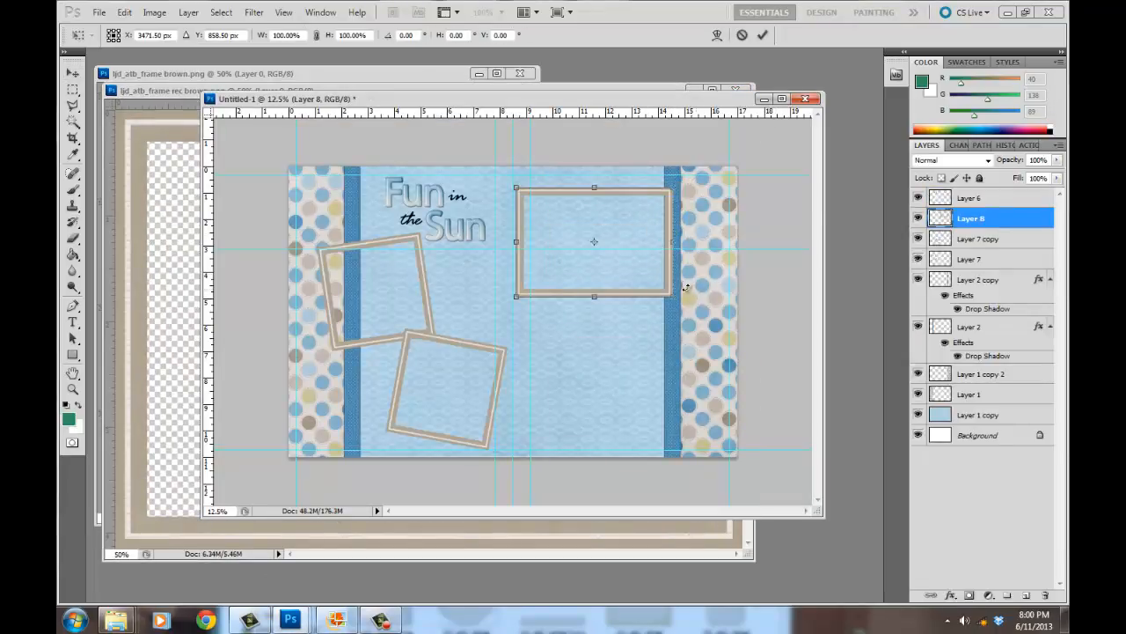
{"action": "mouse_move", "coordinate": [675, 301]}
{"action": "left_mouse_down"}
{"action": "mouse_move", "coordinate": [633, 253]}
{"action": "mouse_move", "coordinate": [674, 286]}
{"action": "left_mouse_up"}
{"action": "key", "text": "Return"}
{"action": "left_click_drag", "start_coordinate": [611, 244], "coordinate": [711, 239]}
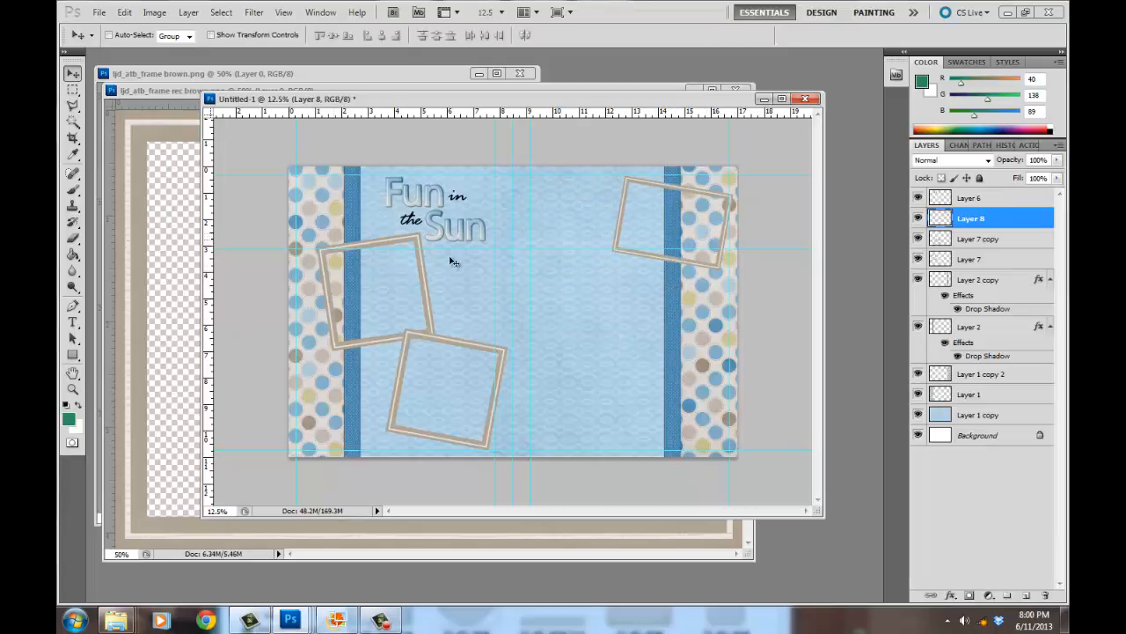
Try to move the upper-left square frame onto the right page, and undo the move
{"action": "right_click", "coordinate": [422, 284]}
{"action": "left_click", "coordinate": [427, 288]}
{"action": "left_click_drag", "start_coordinate": [425, 288], "coordinate": [588, 263]}
{"action": "key", "text": "super"}
{"action": "left_click", "coordinate": [588, 264]}
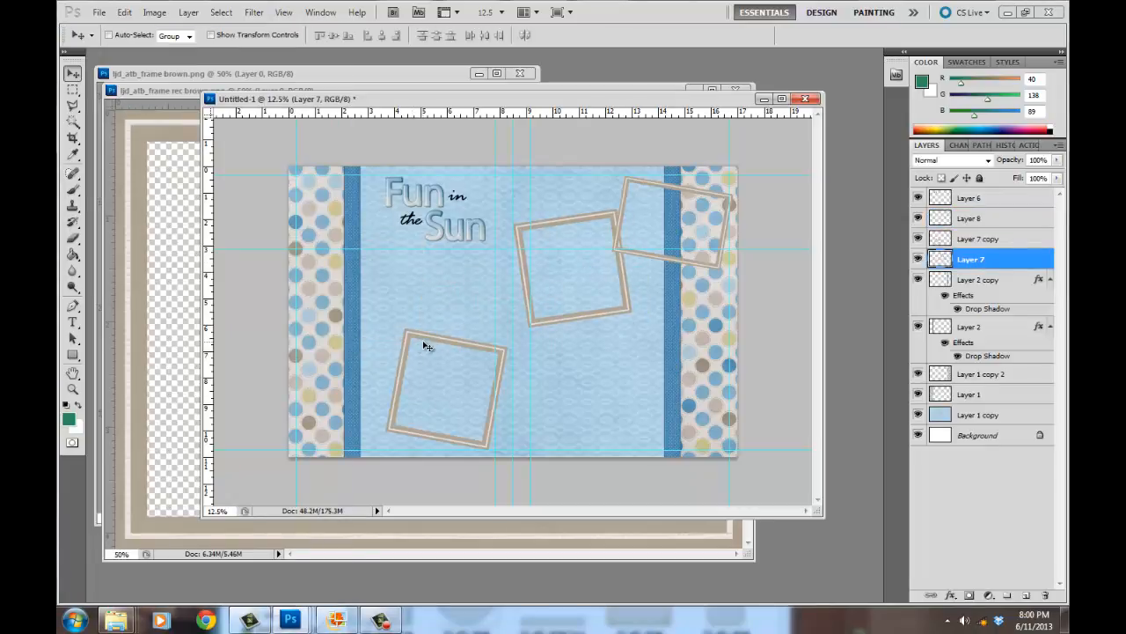
{"action": "key", "text": "ctrl+z"}
Duplicate the lower square frame onto the right page, rotate the copy counter-clockwise and position it beside the rectangular frame
{"action": "right_click", "coordinate": [476, 350]}
{"action": "left_click", "coordinate": [486, 355]}
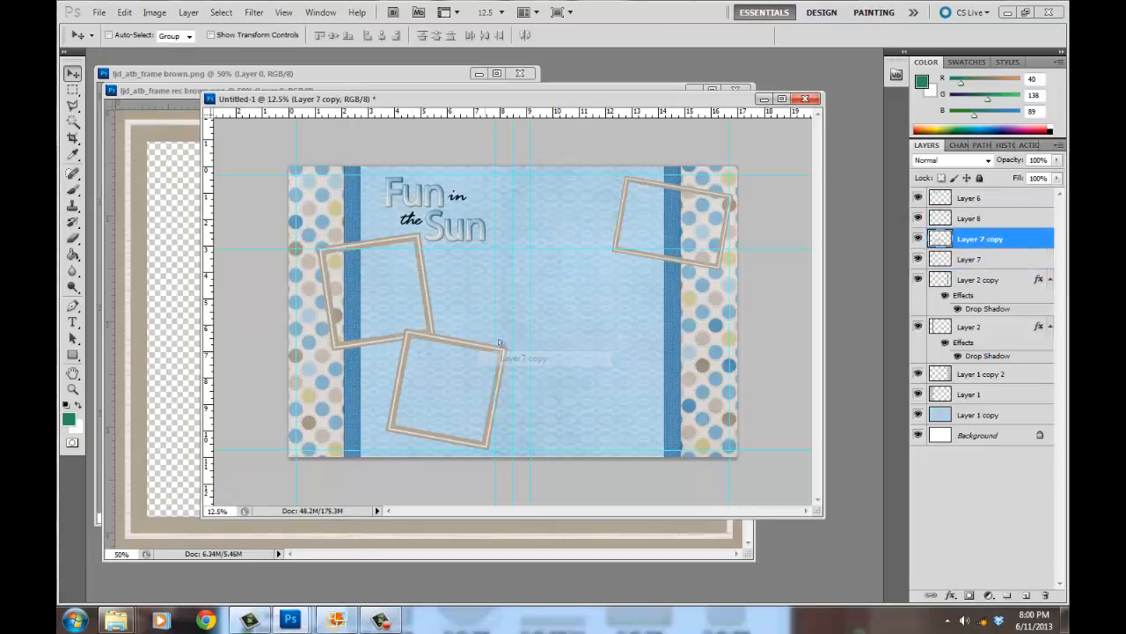
{"action": "left_click_drag", "start_coordinate": [484, 350], "coordinate": [605, 233]}
{"action": "key", "text": "ctrl+t"}
{"action": "left_click_drag", "start_coordinate": [643, 339], "coordinate": [755, 348]}
{"action": "key", "text": "Return"}
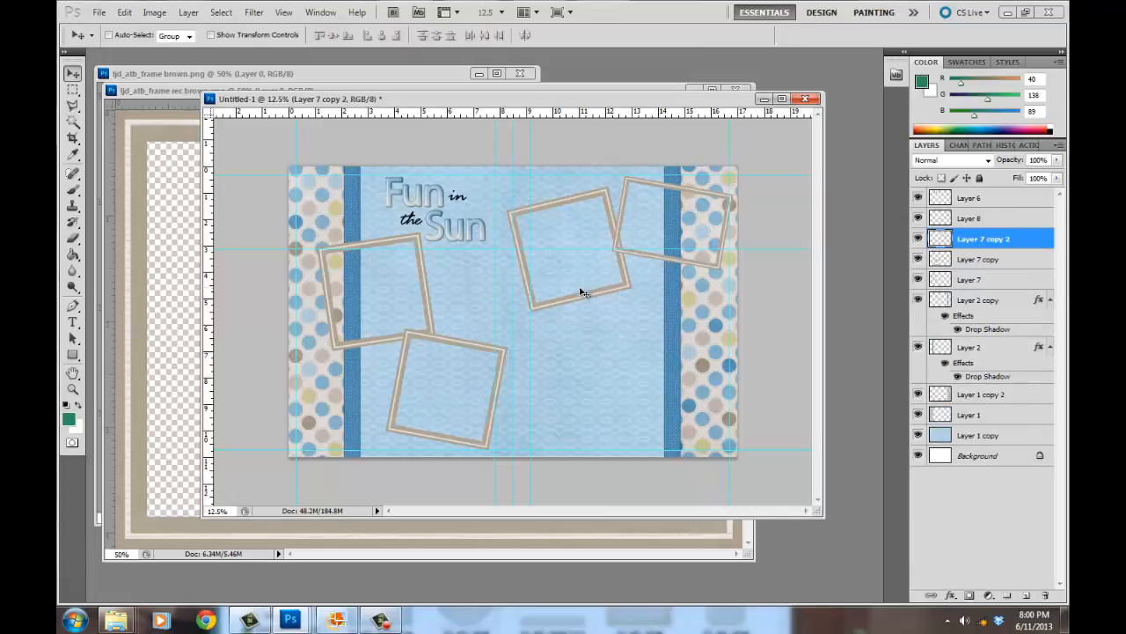
{"action": "left_click_drag", "start_coordinate": [580, 292], "coordinate": [590, 308]}
Open the ljd_atb_label square image from the elements folder and add the label to the layout below the rectangular frame
{"action": "left_click", "coordinate": [119, 618]}
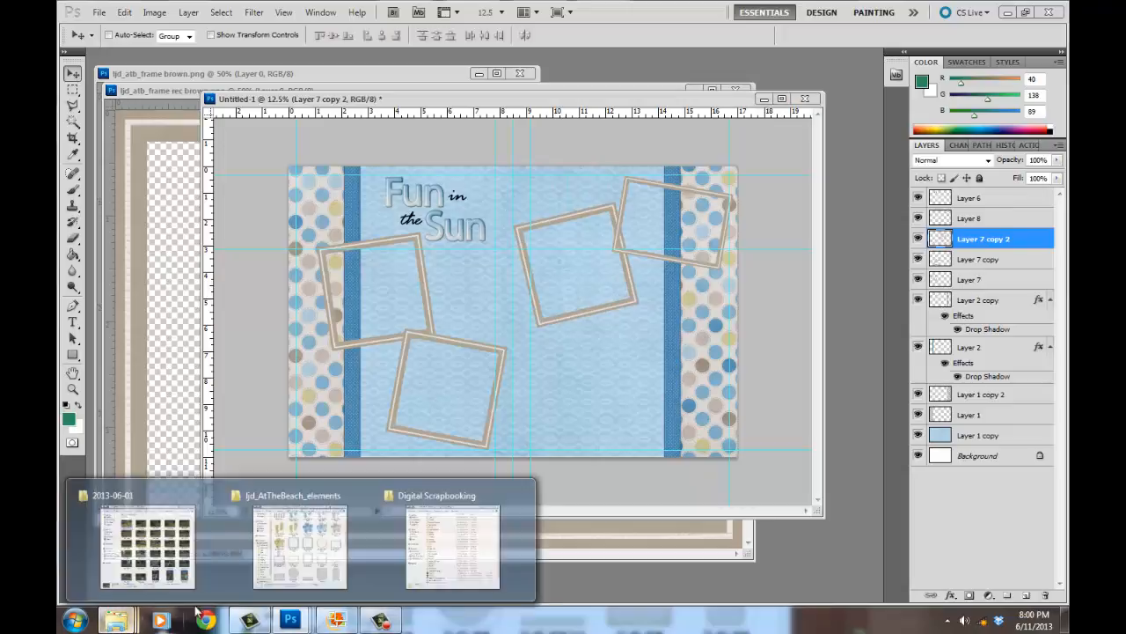
{"action": "left_click", "coordinate": [295, 547]}
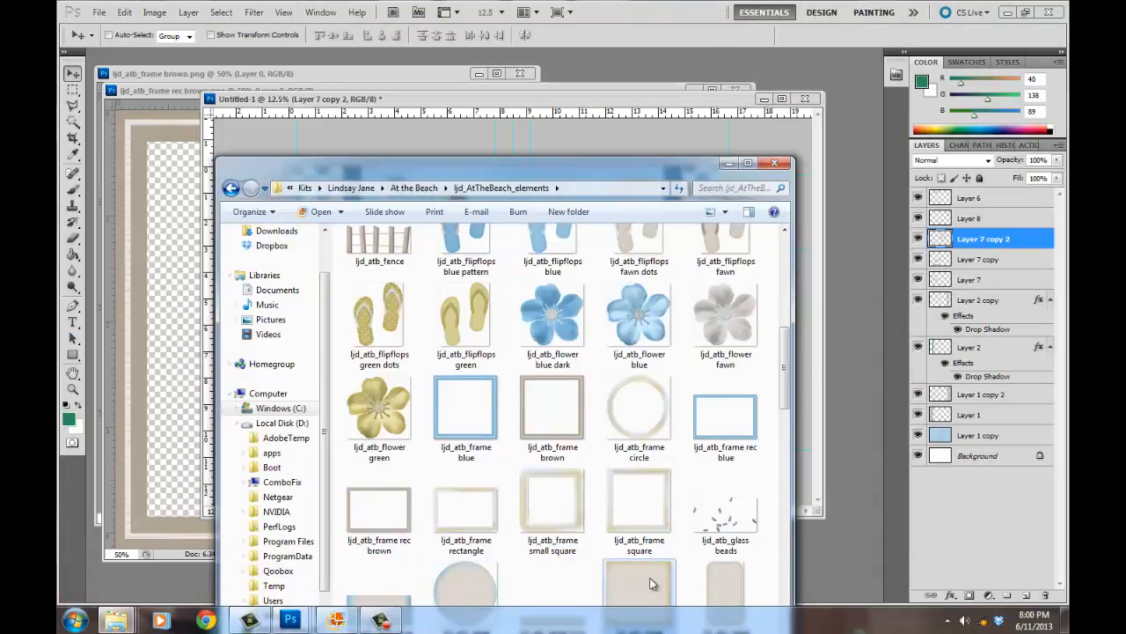
{"action": "scroll", "coordinate": [652, 582], "scroll_direction": "down", "scroll_amount": 3}
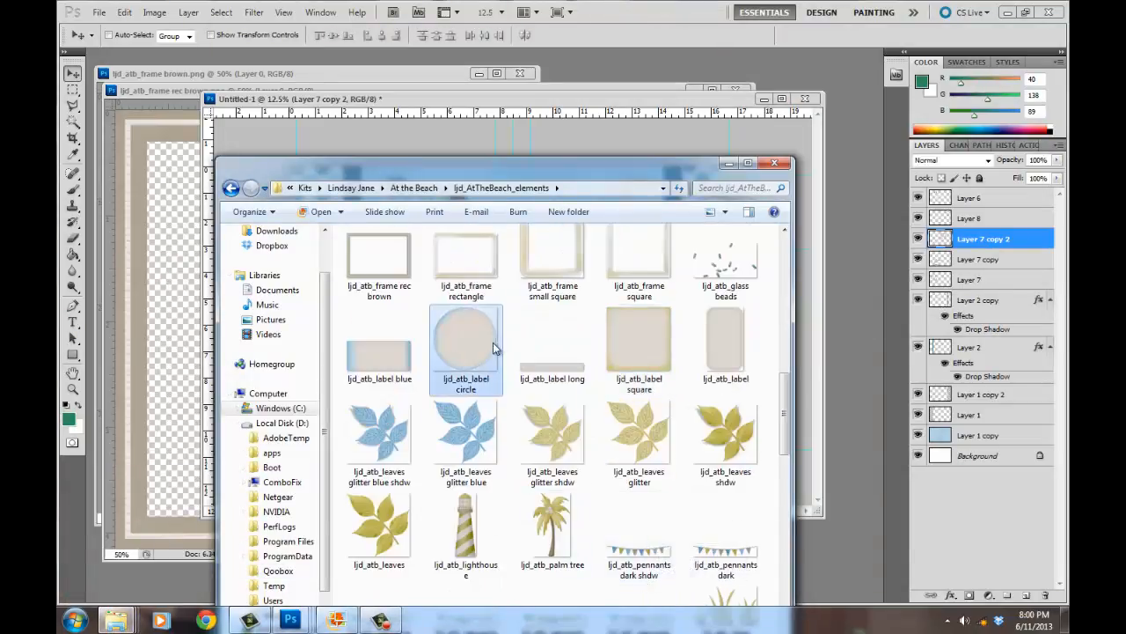
{"action": "double_click", "coordinate": [637, 348]}
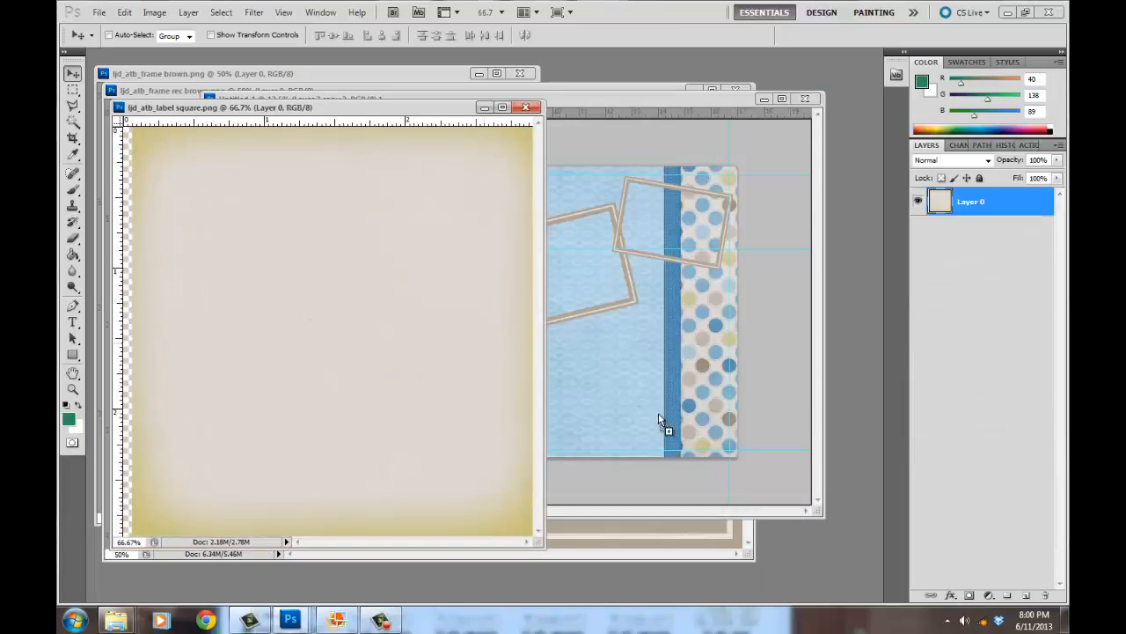
{"action": "left_click_drag", "start_coordinate": [660, 420], "coordinate": [682, 282]}
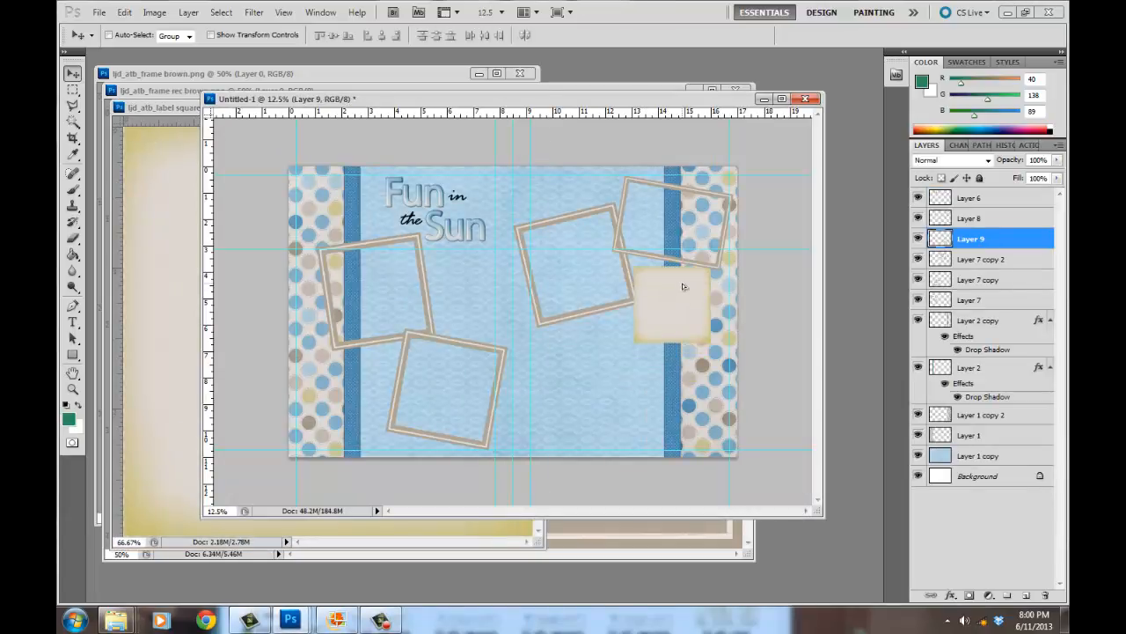
Enlarge the square label slightly below the rectangular frame and close the ljd_atb_label square source image
{"action": "key", "text": "ctrl+t"}
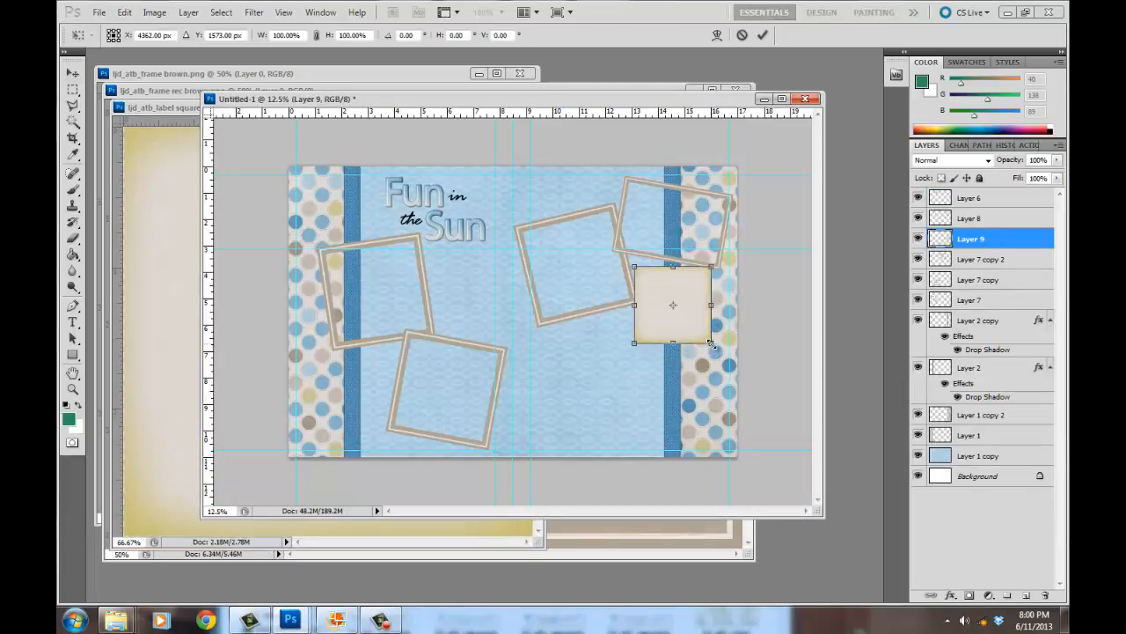
{"action": "mouse_move", "coordinate": [711, 343]}
{"action": "left_mouse_down"}
{"action": "mouse_move", "coordinate": [730, 362]}
{"action": "mouse_move", "coordinate": [703, 335]}
{"action": "left_mouse_up"}
{"action": "key", "text": "Return"}
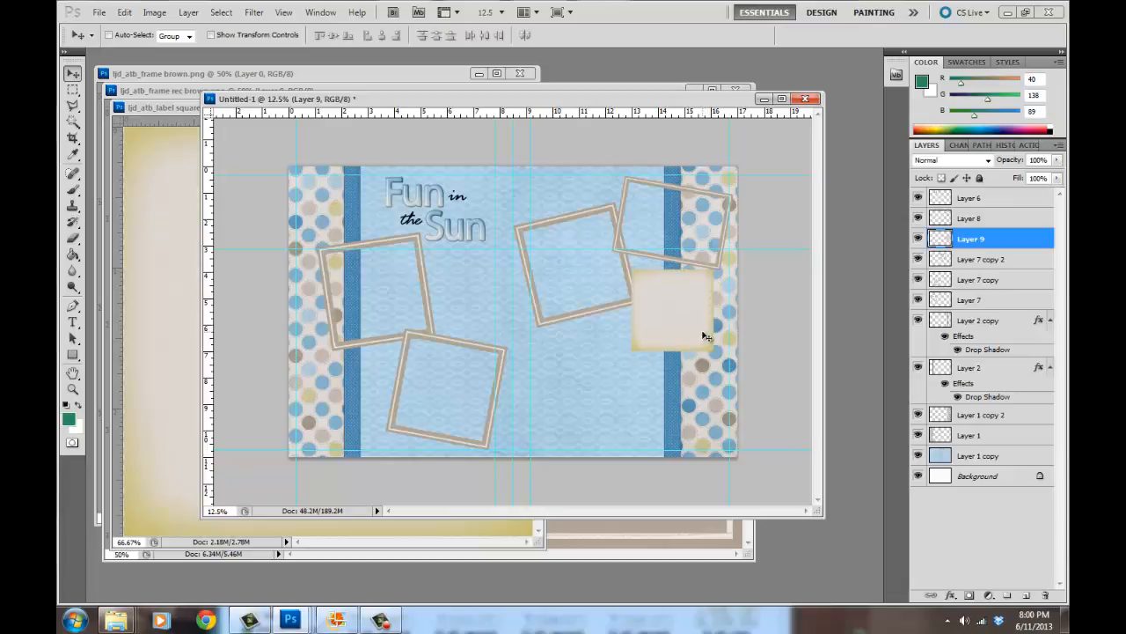
{"action": "left_click", "coordinate": [186, 288]}
{"action": "left_click", "coordinate": [527, 108]}
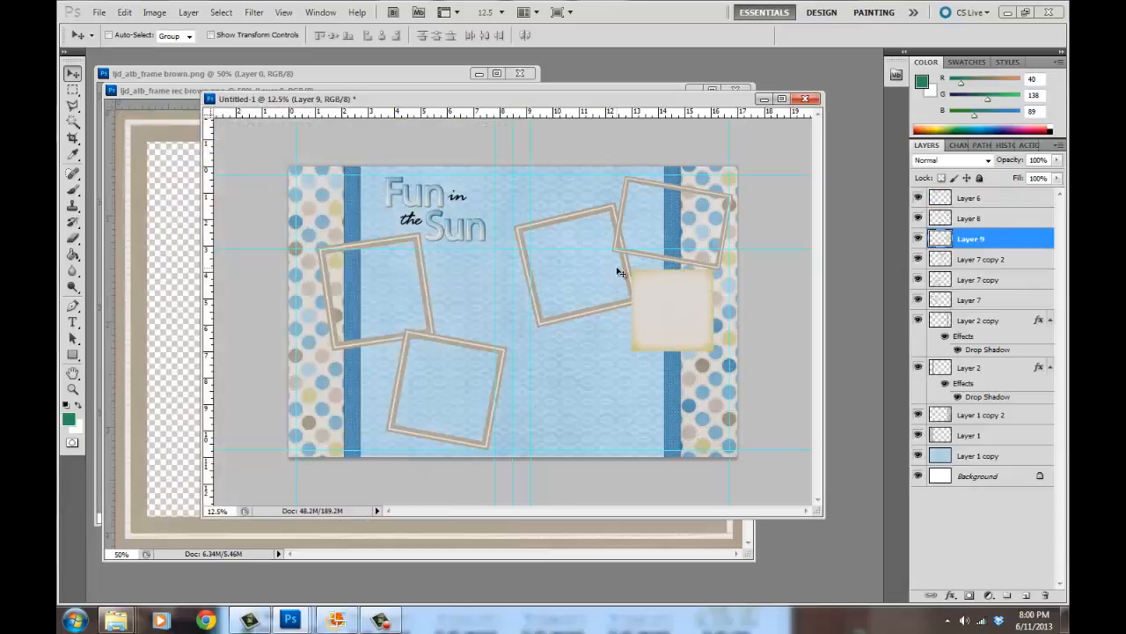
Add a drop shadow to the square label with a distance of 10 px and a spread of 5%
{"action": "double_click", "coordinate": [1034, 249]}
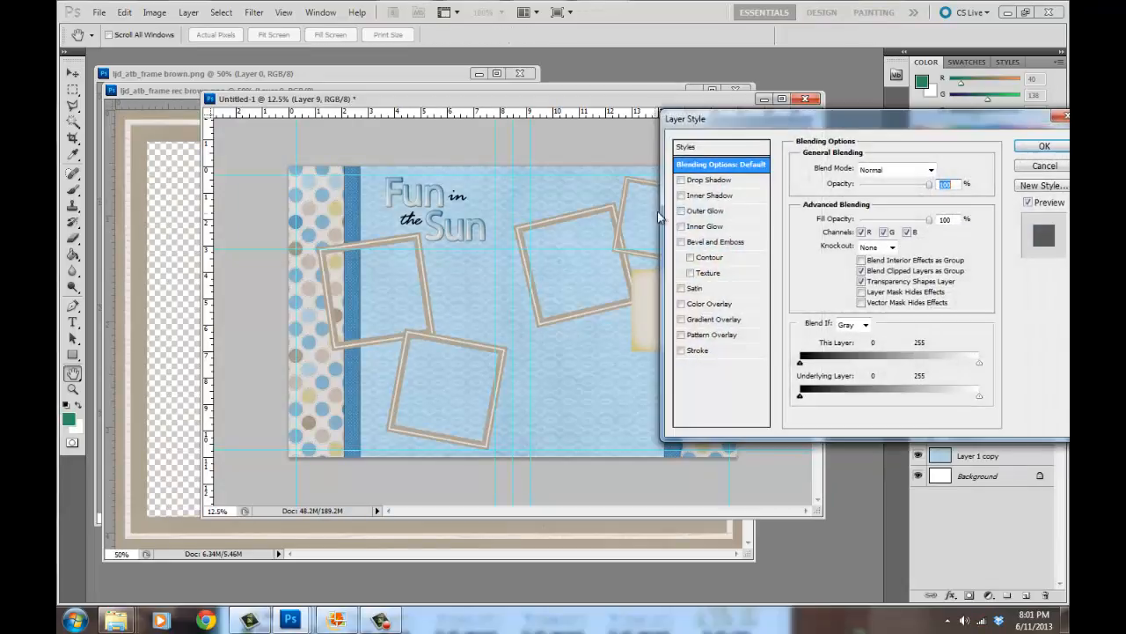
{"action": "left_click", "coordinate": [731, 181]}
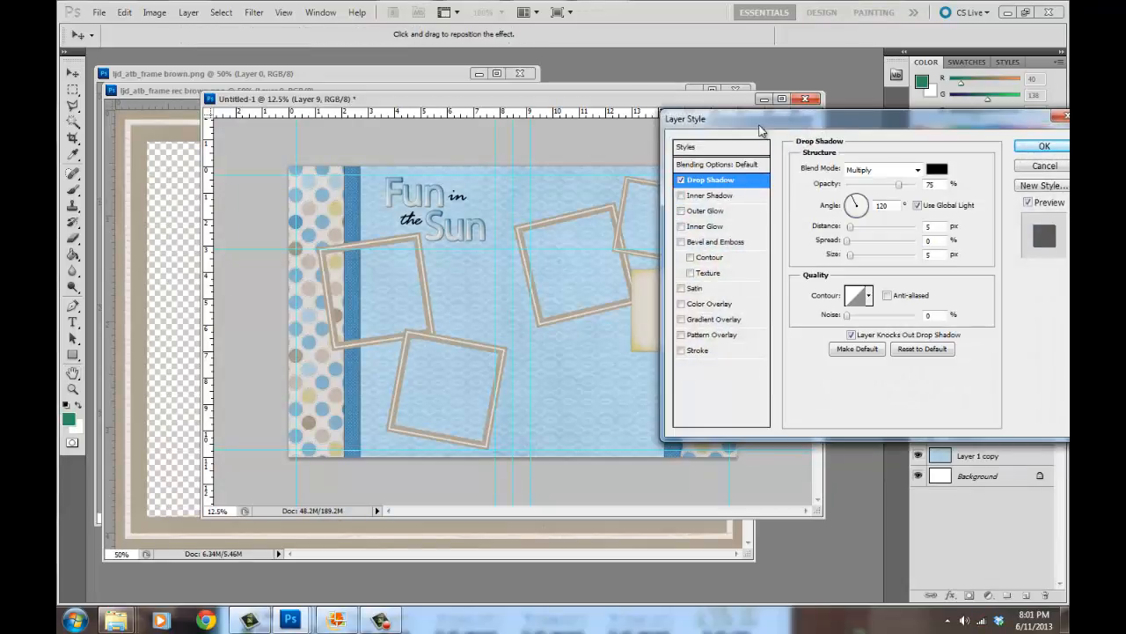
{"action": "left_click_drag", "start_coordinate": [761, 125], "coordinate": [843, 105]}
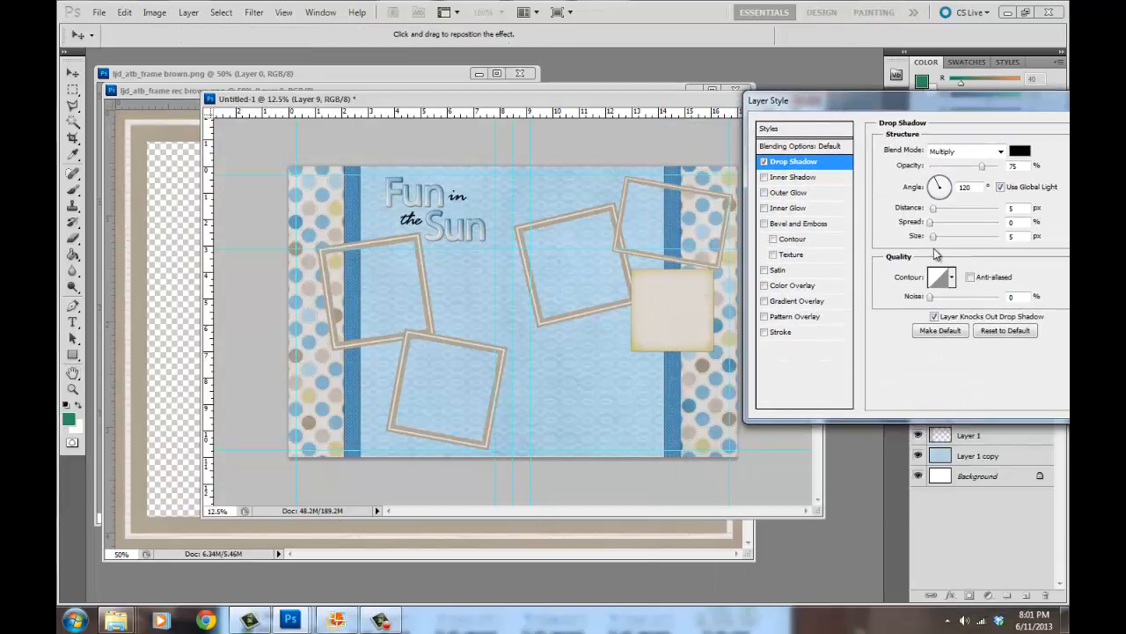
{"action": "left_click_drag", "start_coordinate": [934, 210], "coordinate": [935, 238]}
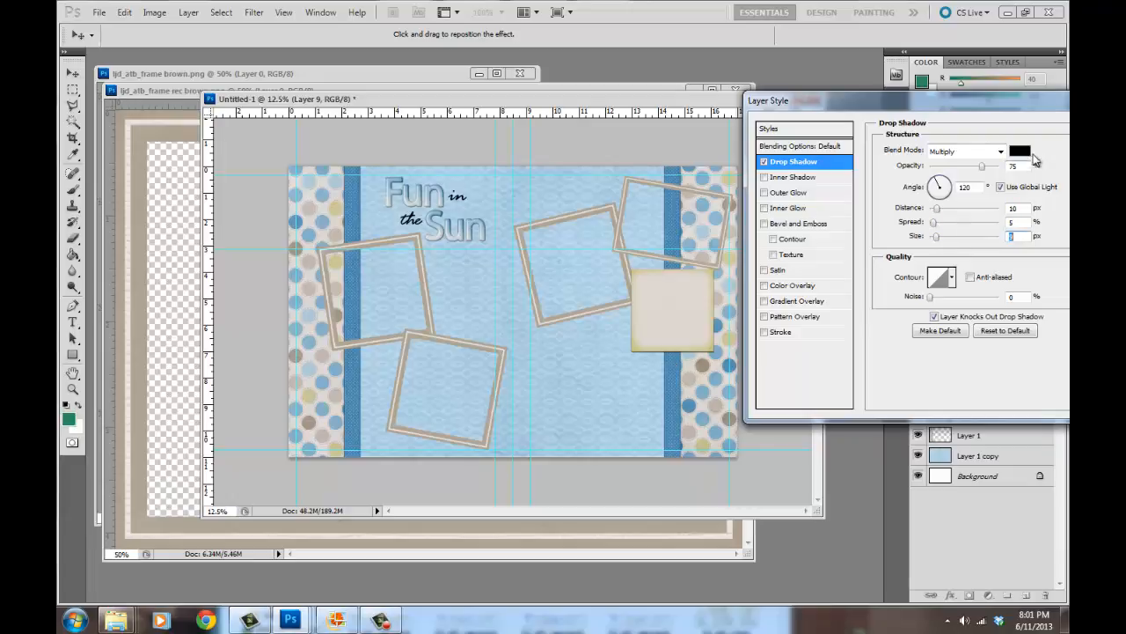
{"action": "left_click_drag", "start_coordinate": [1041, 103], "coordinate": [884, 262]}
{"action": "left_click", "coordinate": [970, 300]}
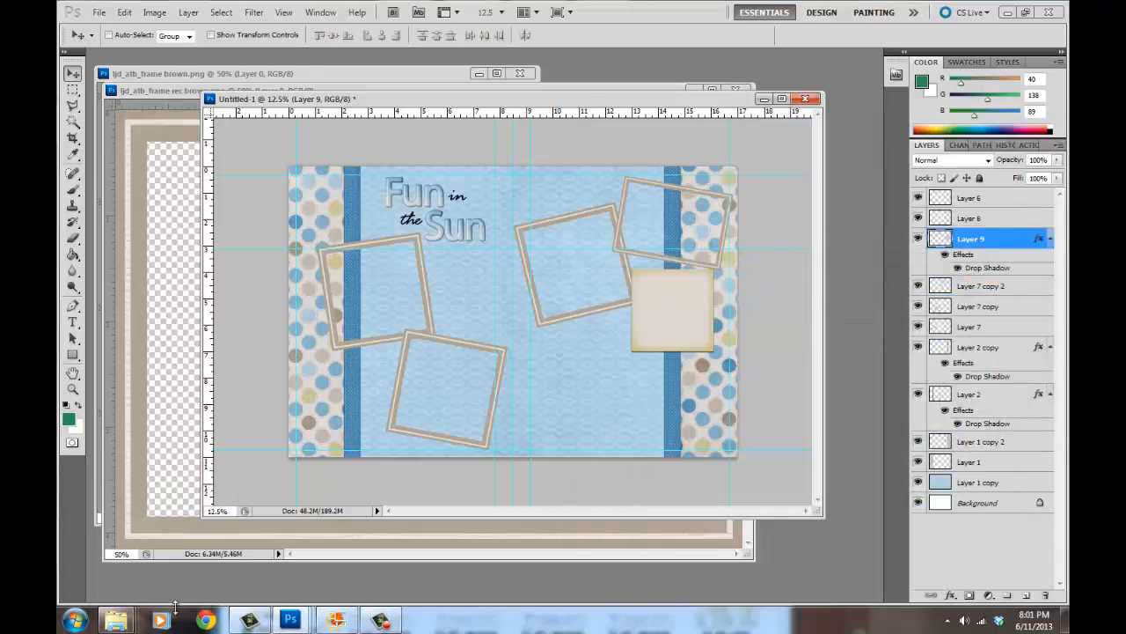
Duplicate the rectangular frame on the right page and place the copy below the tilted square frame
{"action": "right_click", "coordinate": [475, 348]}
{"action": "right_click", "coordinate": [670, 212]}
{"action": "right_click", "coordinate": [674, 185]}
{"action": "left_click", "coordinate": [678, 193]}
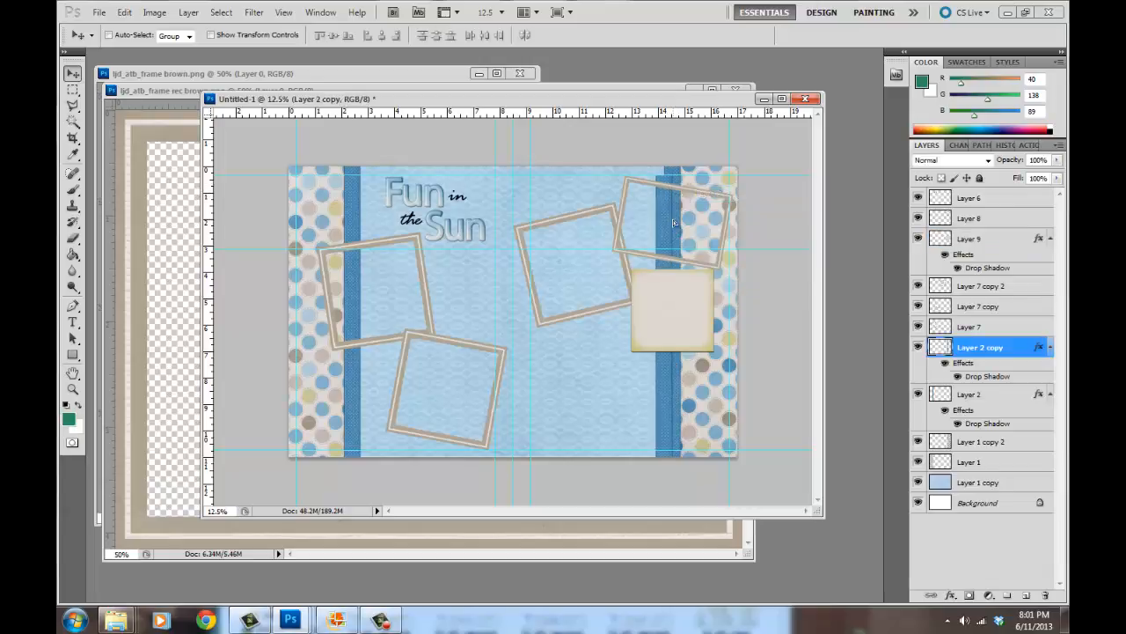
{"action": "right_click", "coordinate": [679, 199]}
{"action": "left_click", "coordinate": [679, 197]}
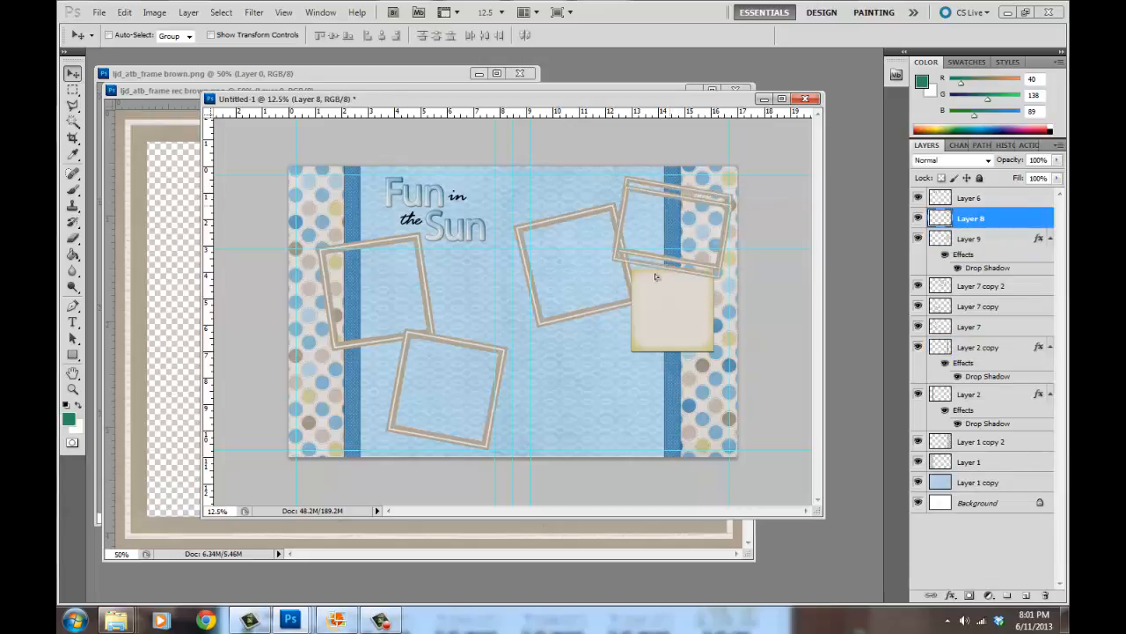
{"action": "left_click_drag", "start_coordinate": [680, 199], "coordinate": [589, 343]}
{"action": "key", "text": "ctrl+j"}
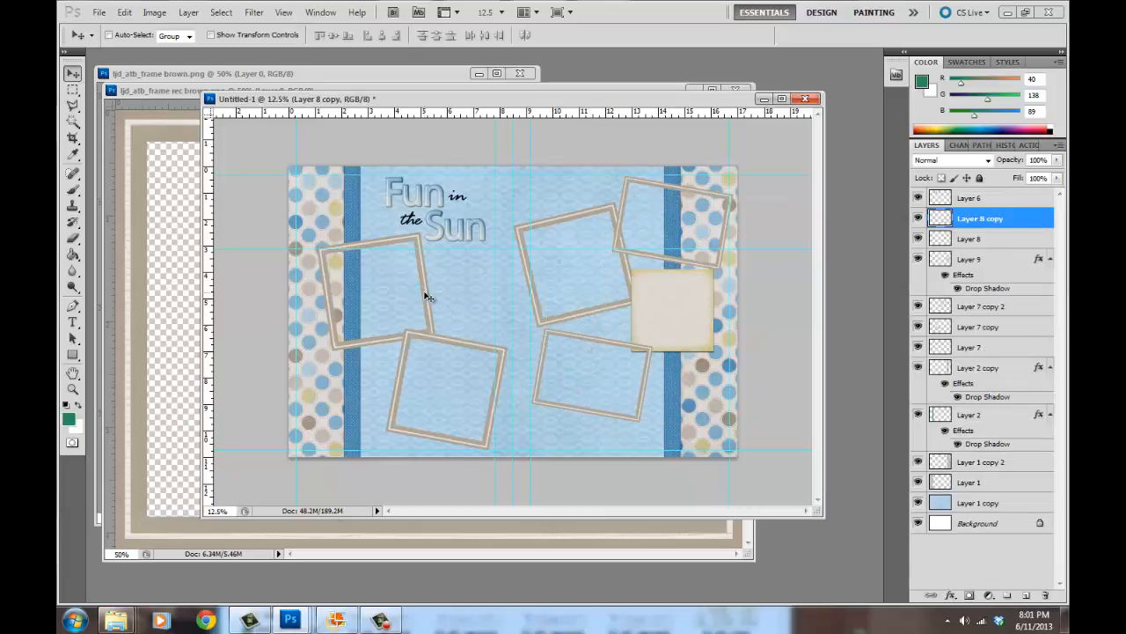
Duplicate the left page's upper square frame into the right page's lower outer corner and shrink the copy to fit there
{"action": "right_click", "coordinate": [425, 294]}
{"action": "left_click", "coordinate": [432, 300]}
{"action": "left_click_drag", "start_coordinate": [431, 300], "coordinate": [719, 411]}
{"action": "key", "text": "ctrl+t"}
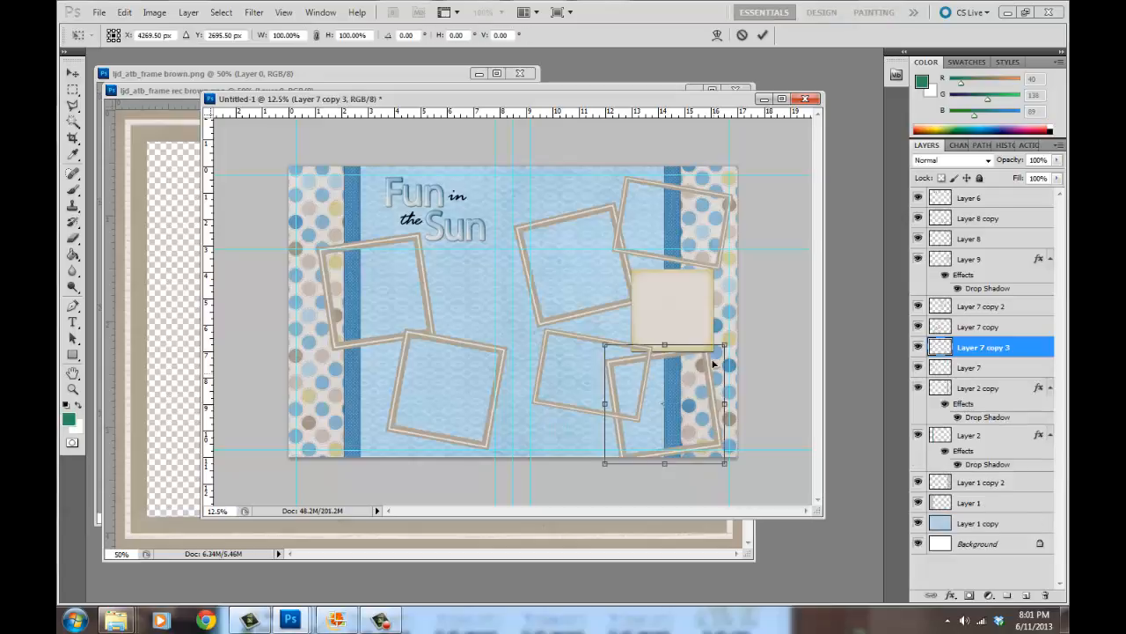
{"action": "left_click_drag", "start_coordinate": [724, 345], "coordinate": [717, 389]}
{"action": "key", "text": "Return"}
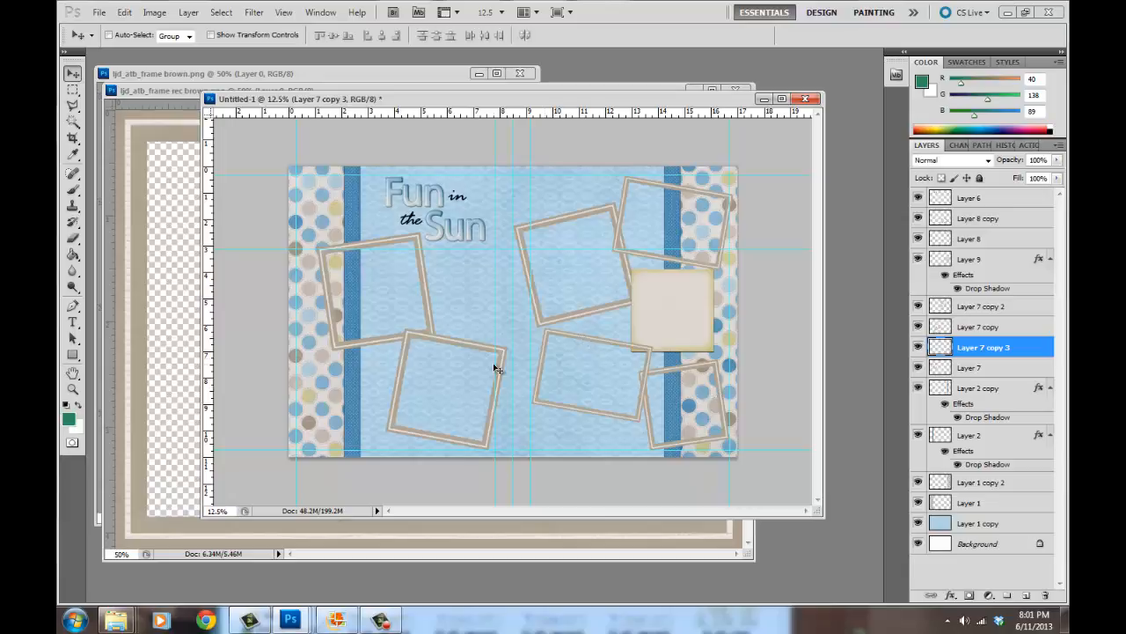
Duplicate the square label onto the left page, below the upper frame and beside the lower frame
{"action": "right_click", "coordinate": [673, 315]}
{"action": "left_click", "coordinate": [679, 324]}
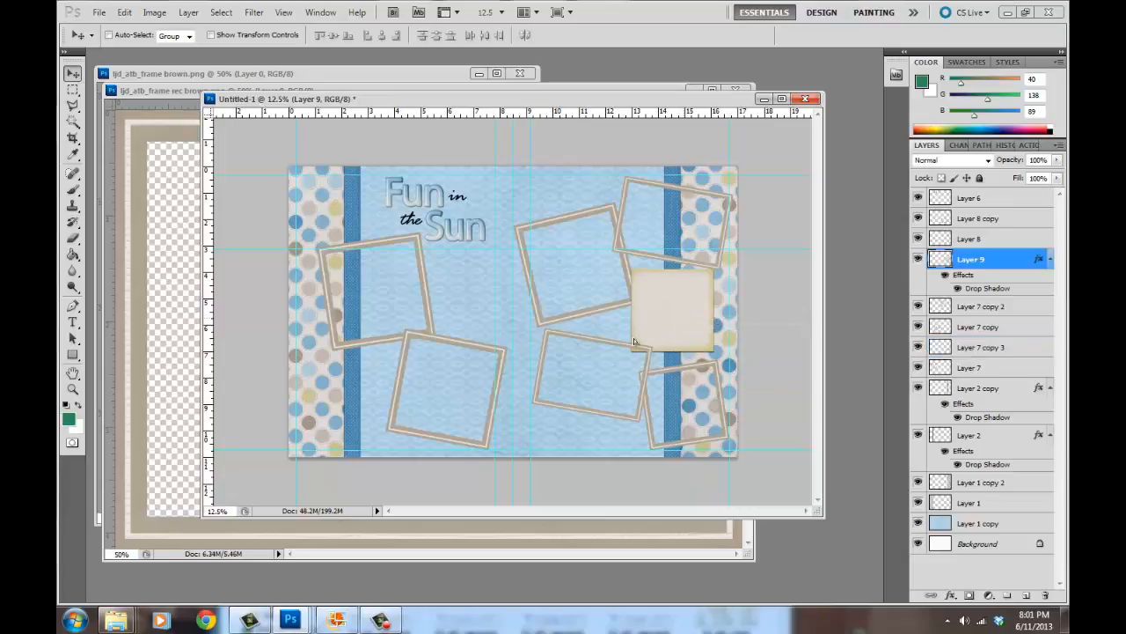
{"action": "left_click_drag", "start_coordinate": [633, 342], "coordinate": [367, 399], "text": "alt"}
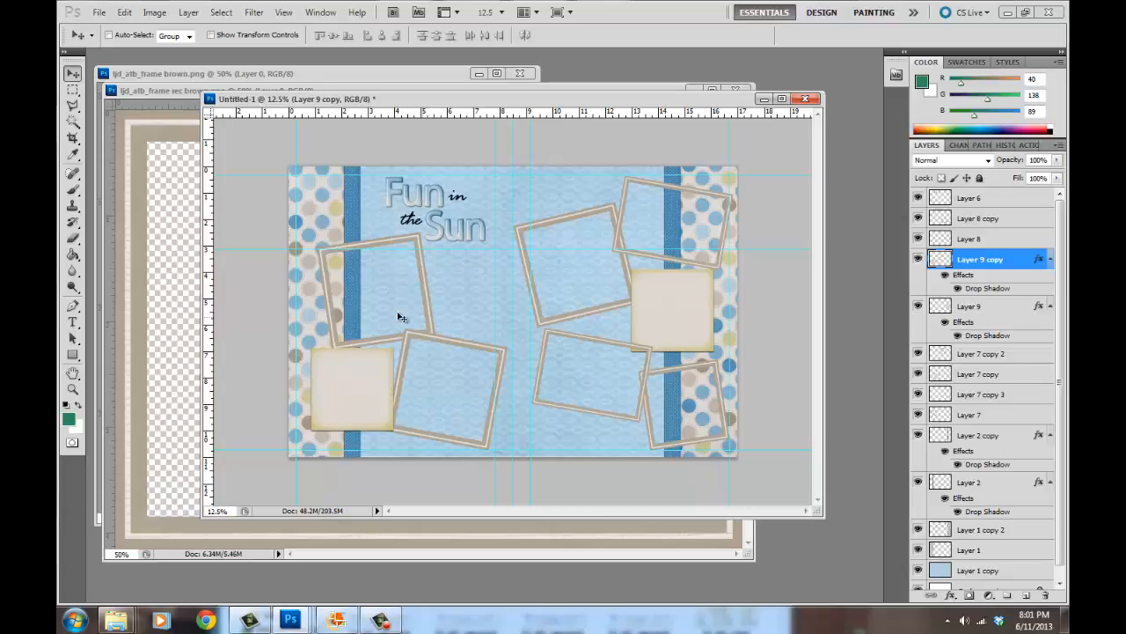
Close the ljd_atb_frame rec brown and ljd_atb_frame brown source images
{"action": "left_click", "coordinate": [175, 299]}
{"action": "left_click", "coordinate": [738, 91]}
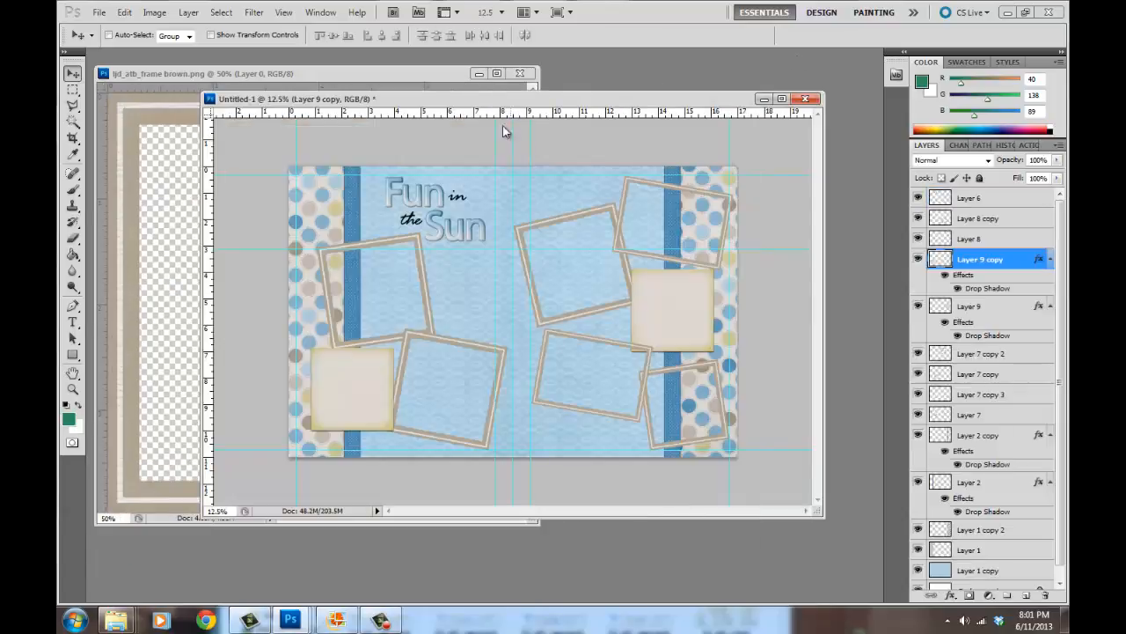
{"action": "left_click", "coordinate": [155, 112]}
{"action": "left_click", "coordinate": [520, 74]}
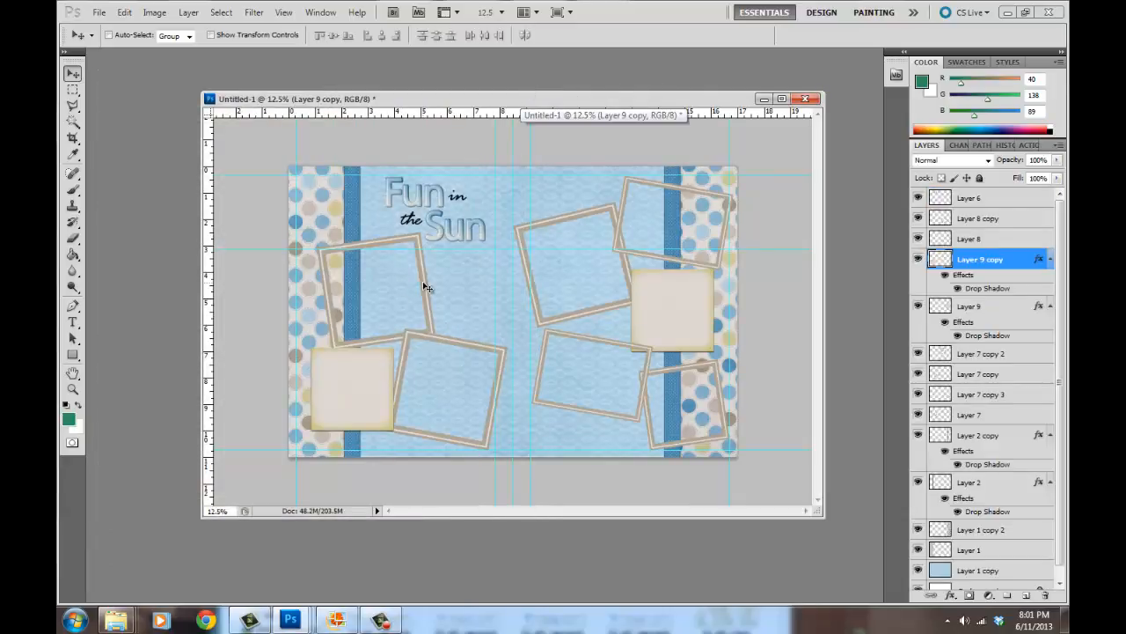
Draw a green square over the left page's upper frame, rotate it about -8.26° to fit, and move its layer beneath the frame
{"action": "left_click_drag", "start_coordinate": [75, 353], "coordinate": [106, 352]}
{"action": "left_click_drag", "start_coordinate": [322, 248], "coordinate": [424, 343]}
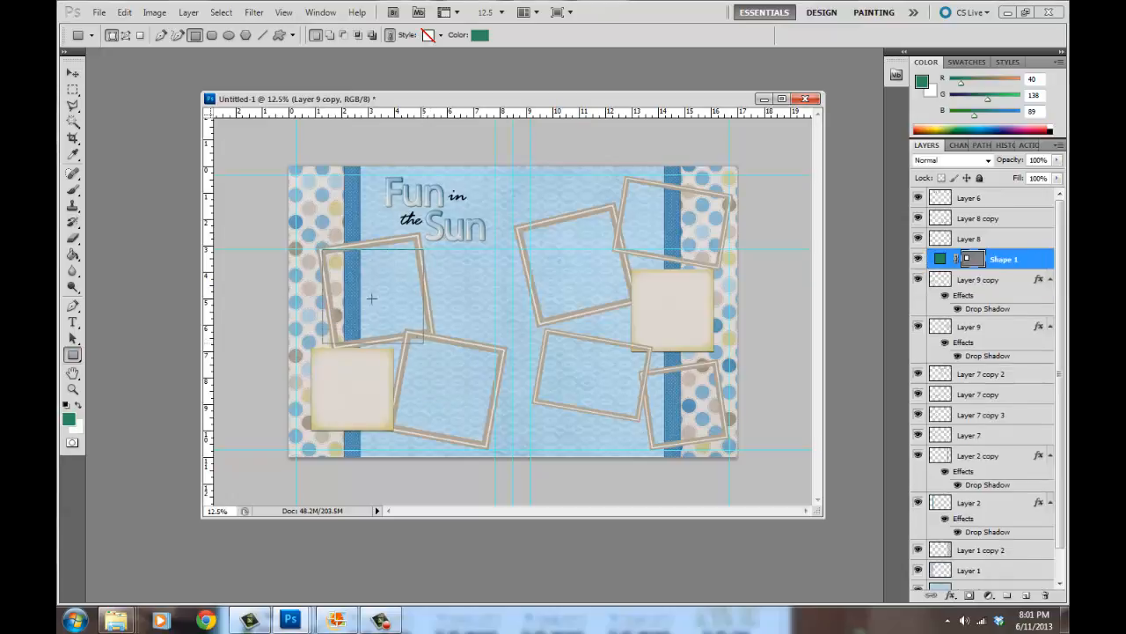
{"action": "left_click", "coordinate": [75, 74]}
{"action": "key", "text": "ctrl+t"}
{"action": "left_click_drag", "start_coordinate": [476, 382], "coordinate": [482, 370]}
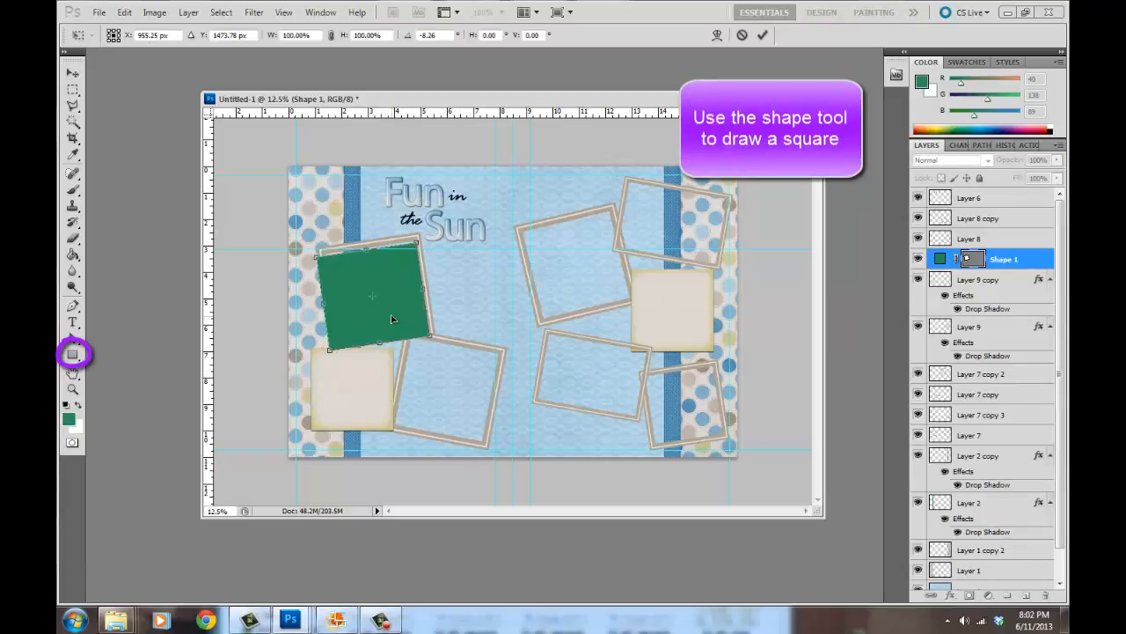
{"action": "left_click_drag", "start_coordinate": [391, 315], "coordinate": [391, 304]}
{"action": "key", "text": "Return"}
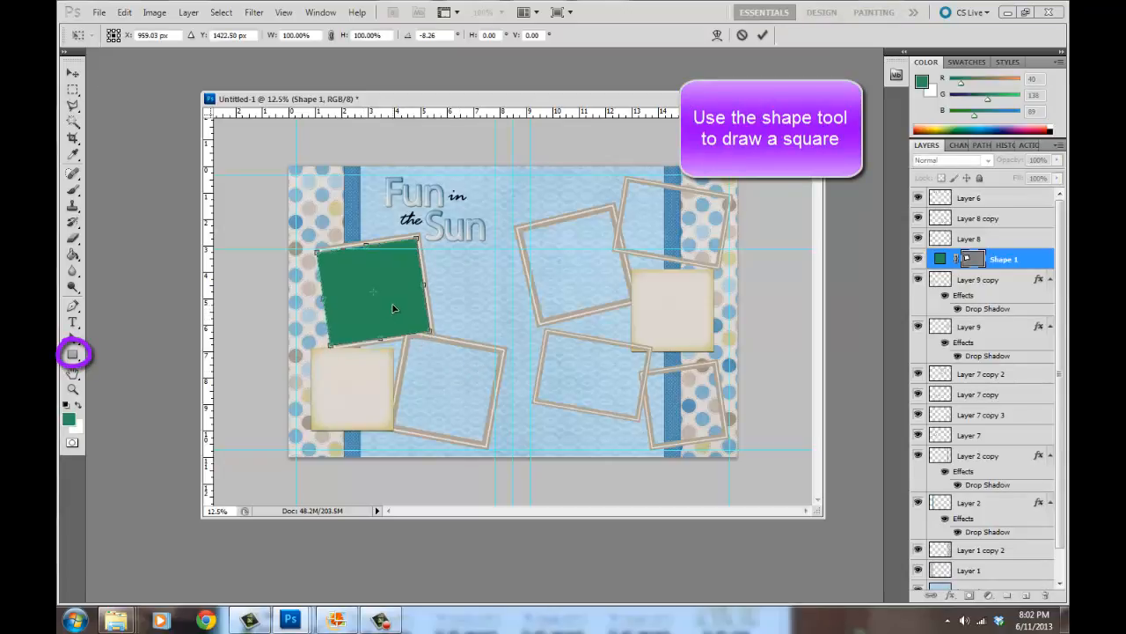
{"action": "left_click_drag", "start_coordinate": [1018, 259], "coordinate": [1020, 444]}
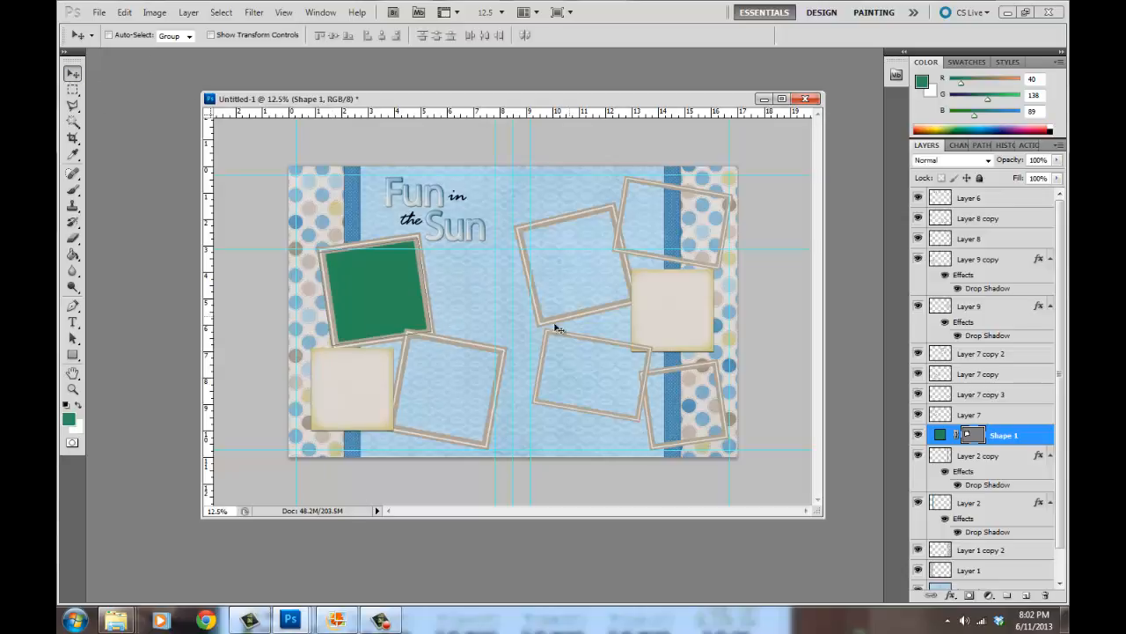
Add the DSC_0287.JPG photo to the layout above the green square and clip it to that shape
{"action": "mouse_move", "coordinate": [313, 621]}
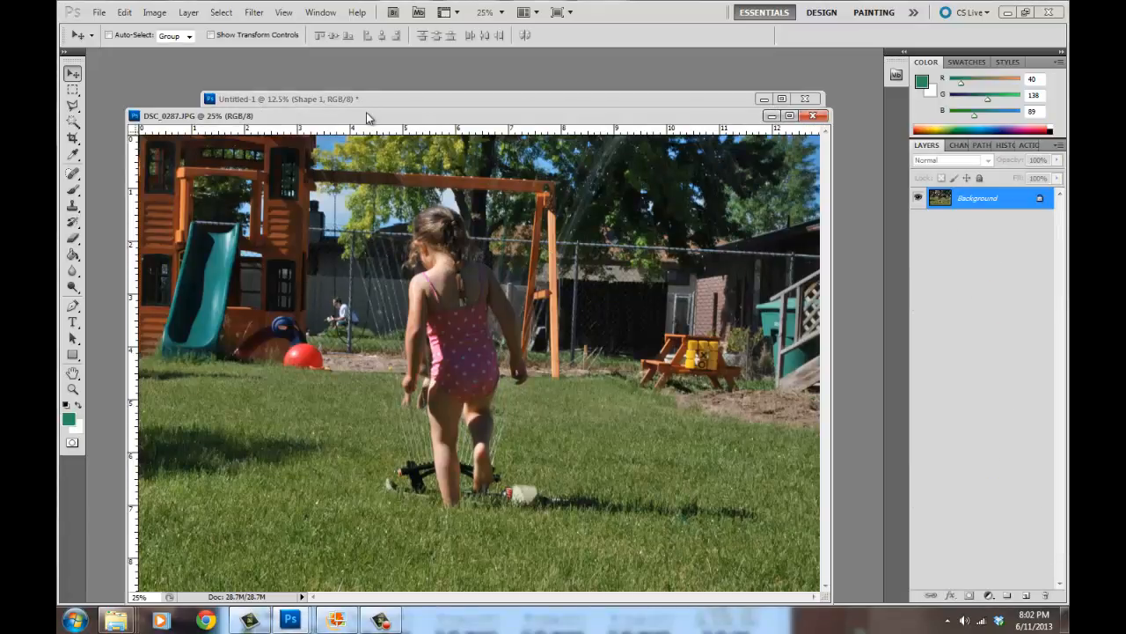
{"action": "left_click_drag", "start_coordinate": [367, 117], "coordinate": [283, 326]}
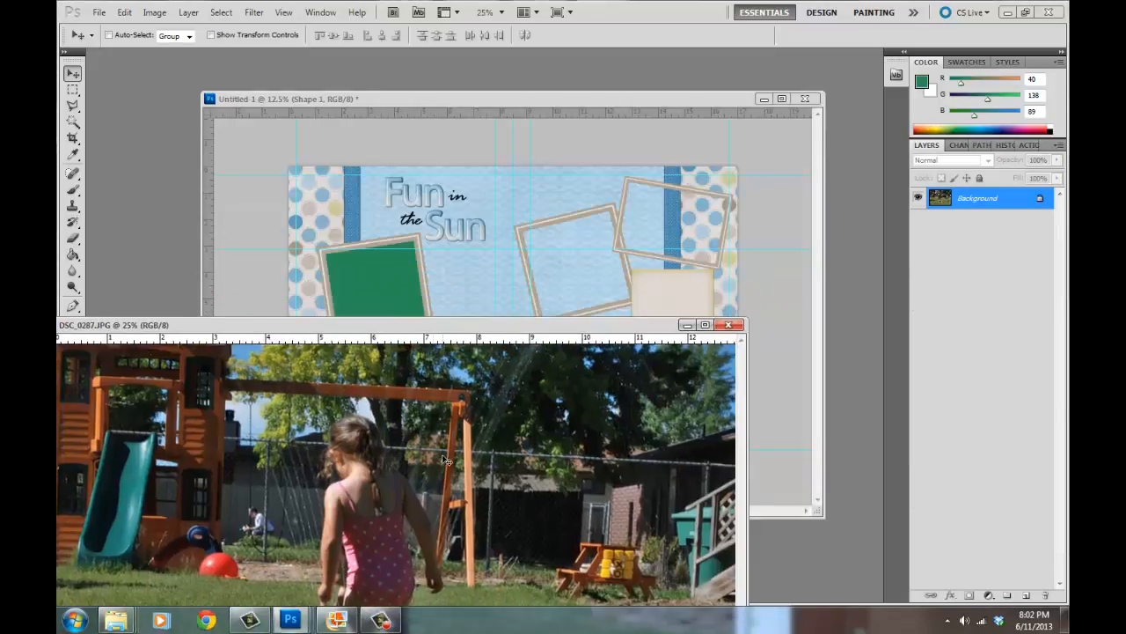
{"action": "left_click_drag", "start_coordinate": [347, 447], "coordinate": [431, 256]}
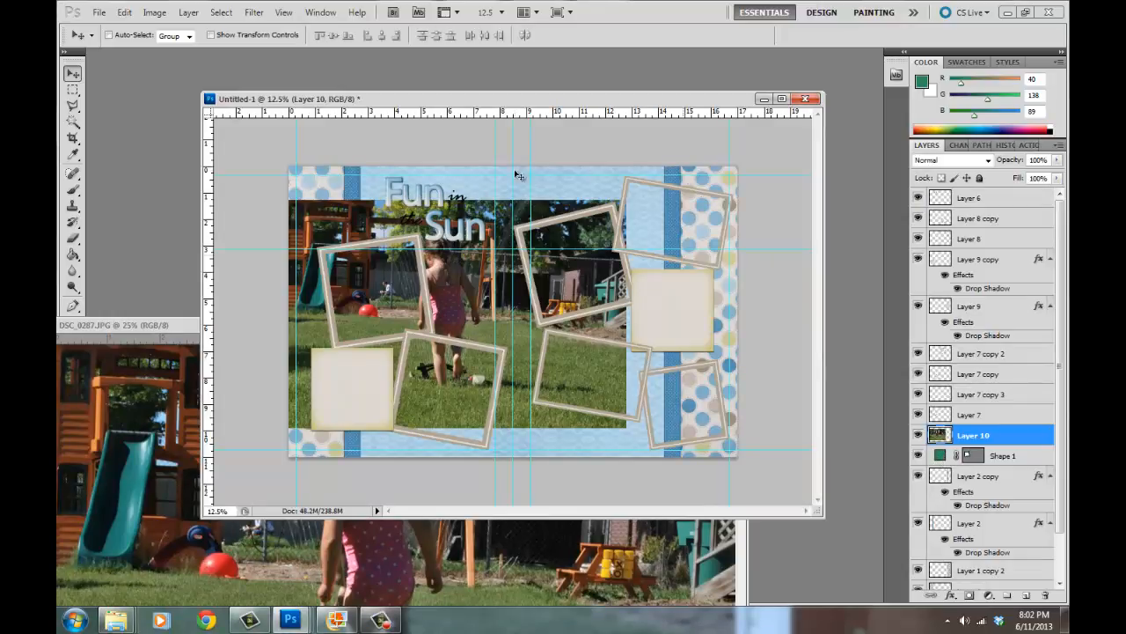
{"action": "left_click", "coordinate": [187, 12]}
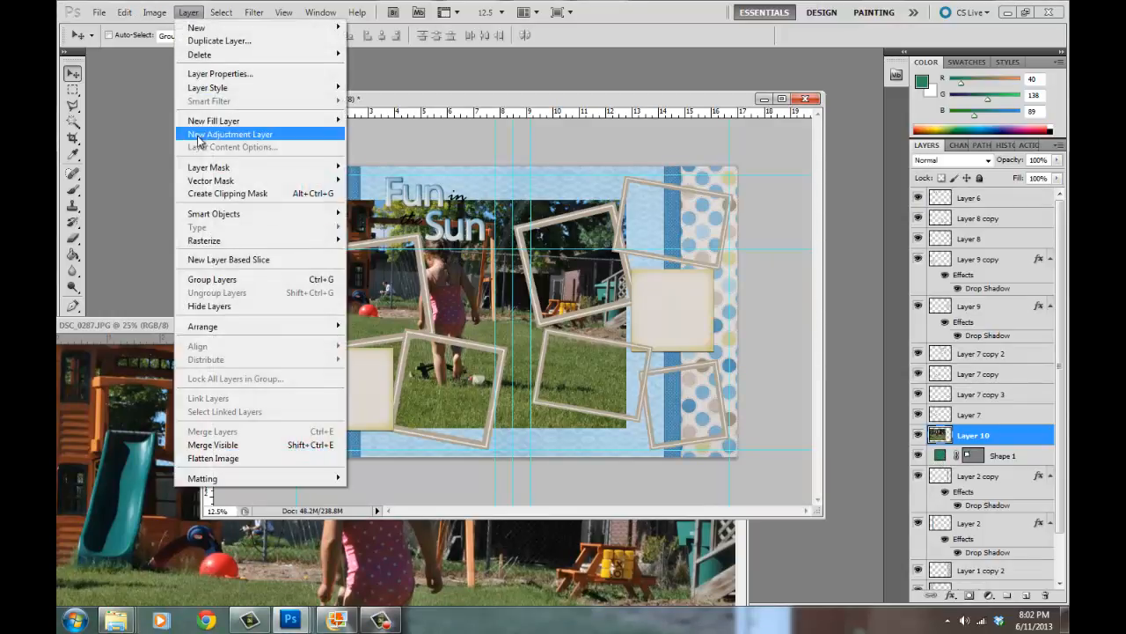
{"action": "left_click", "coordinate": [199, 194]}
Scale the clipped photo to about 43.64%, rotate it about -8.29° and position it so the child shows inside the frame
{"action": "mouse_move", "coordinate": [375, 296]}
{"action": "left_mouse_down"}
{"action": "mouse_move", "coordinate": [323, 299]}
{"action": "mouse_move", "coordinate": [377, 308]}
{"action": "left_mouse_up"}
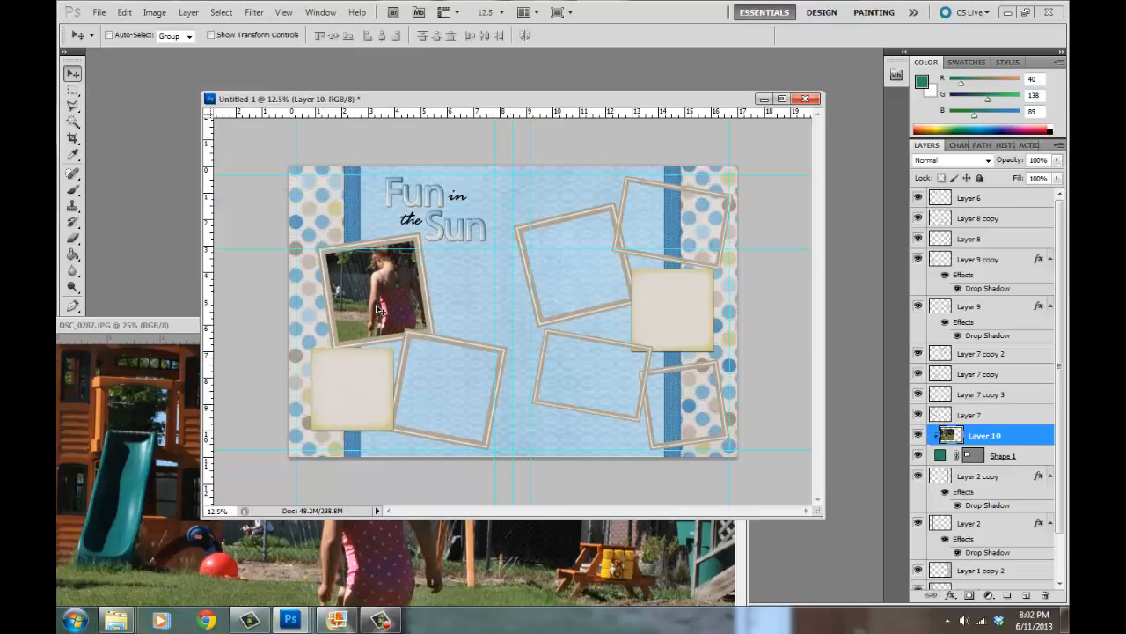
{"action": "key", "text": "ctrl+t"}
{"action": "left_click_drag", "start_coordinate": [577, 200], "coordinate": [424, 256]}
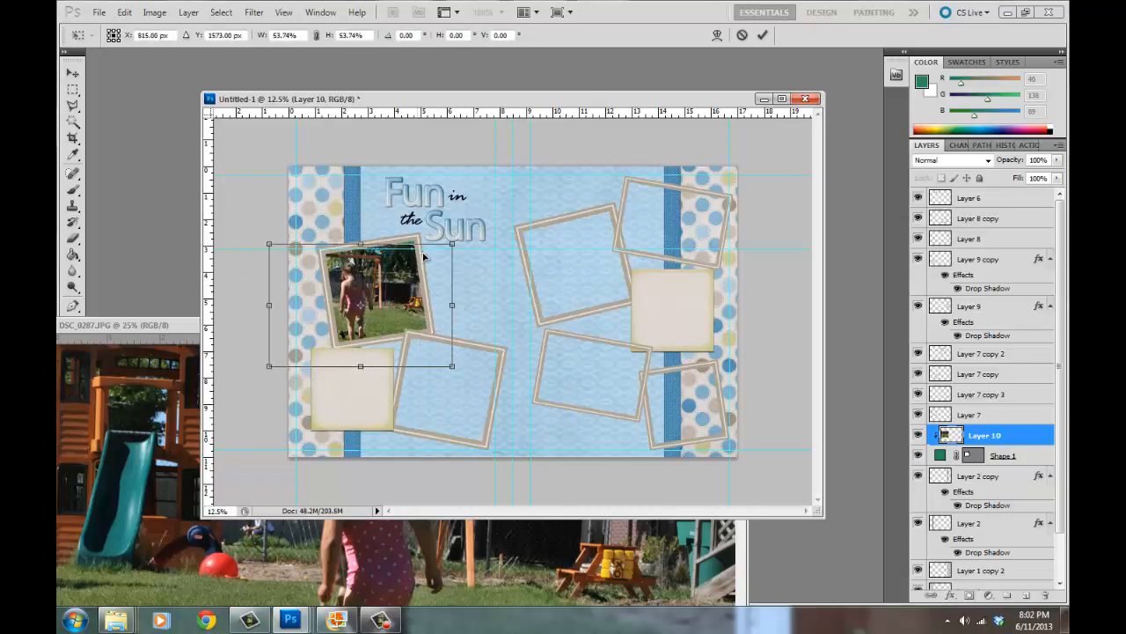
{"action": "left_click_drag", "start_coordinate": [505, 374], "coordinate": [546, 354]}
{"action": "left_click_drag", "start_coordinate": [389, 268], "coordinate": [414, 262]}
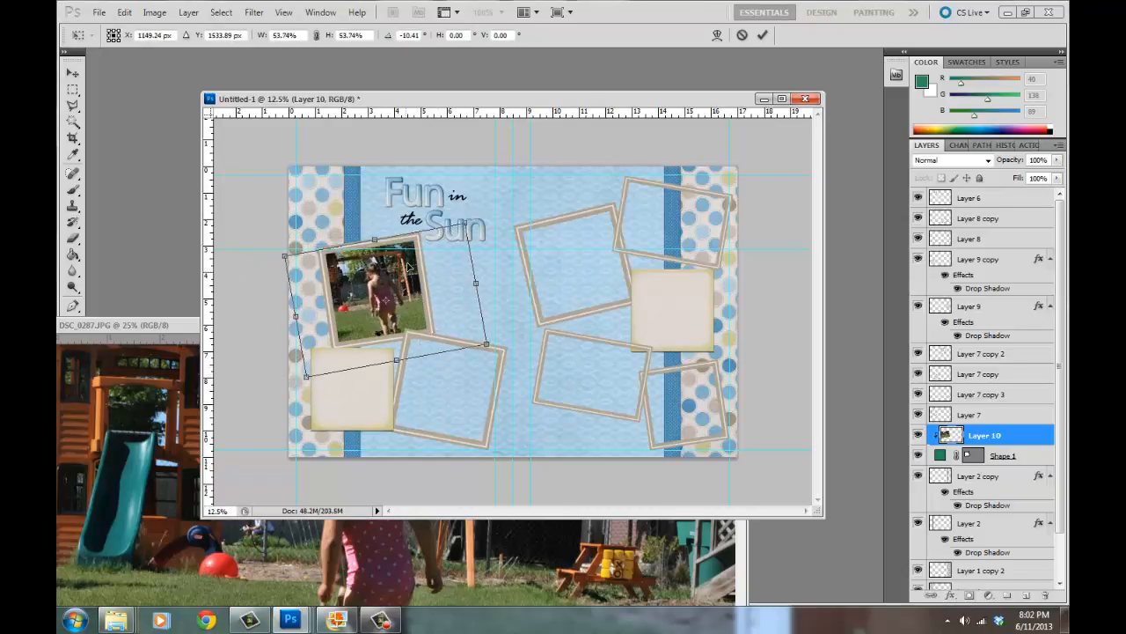
{"action": "left_click_drag", "start_coordinate": [489, 346], "coordinate": [460, 333]}
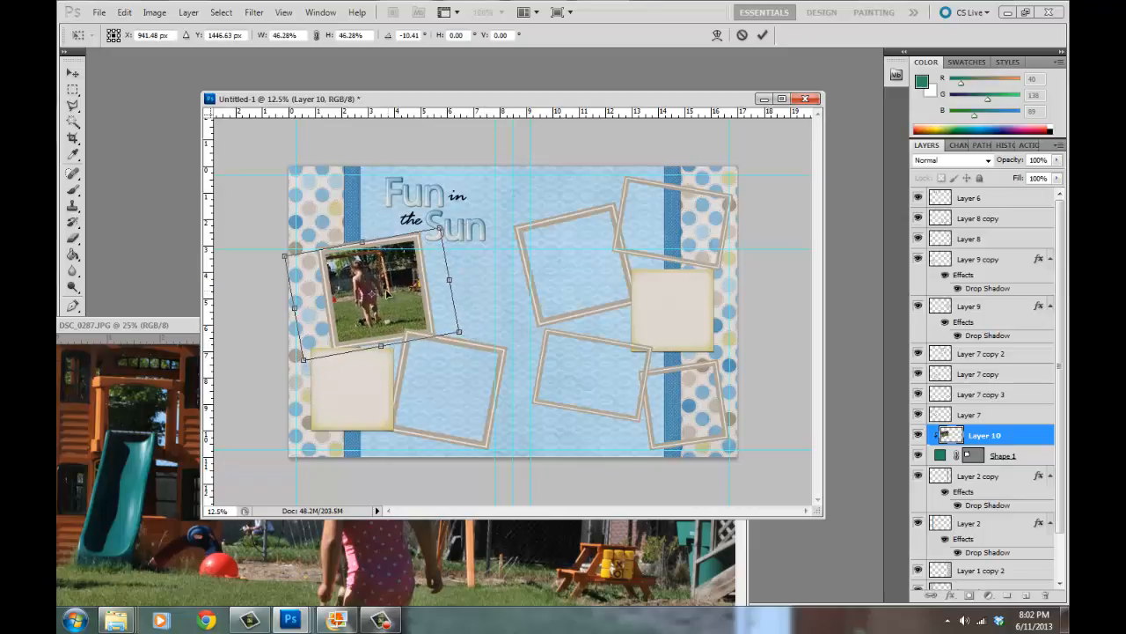
{"action": "left_click_drag", "start_coordinate": [386, 295], "coordinate": [398, 300]}
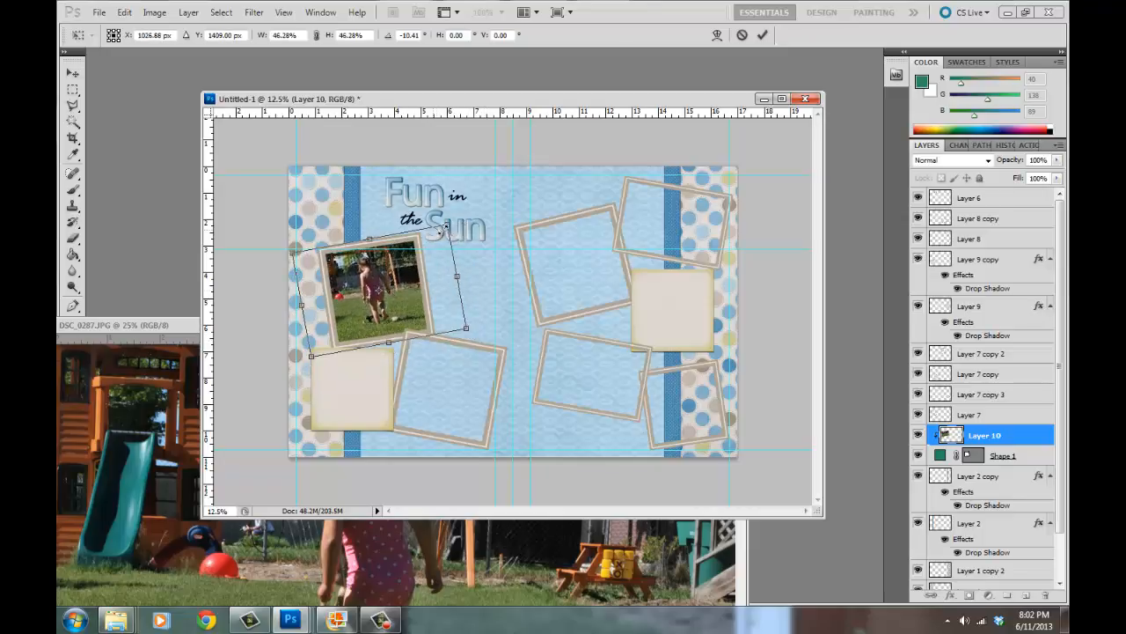
{"action": "left_click_drag", "start_coordinate": [444, 229], "coordinate": [441, 232]}
{"action": "left_click_drag", "start_coordinate": [516, 341], "coordinate": [515, 346]}
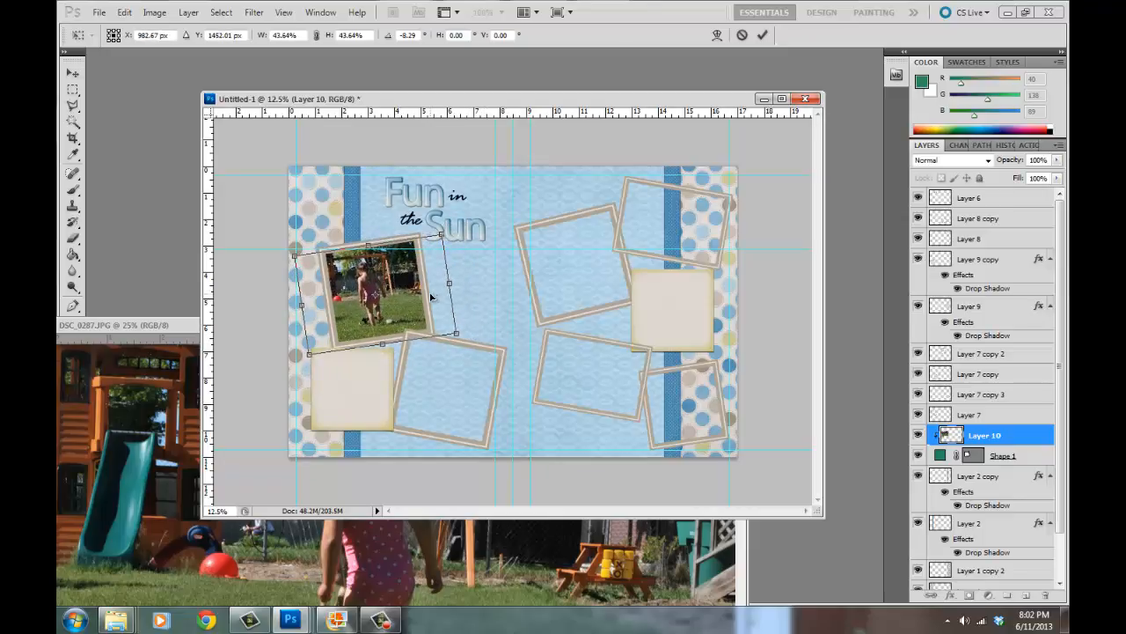
{"action": "left_click_drag", "start_coordinate": [431, 297], "coordinate": [423, 297]}
{"action": "key", "text": "Return"}
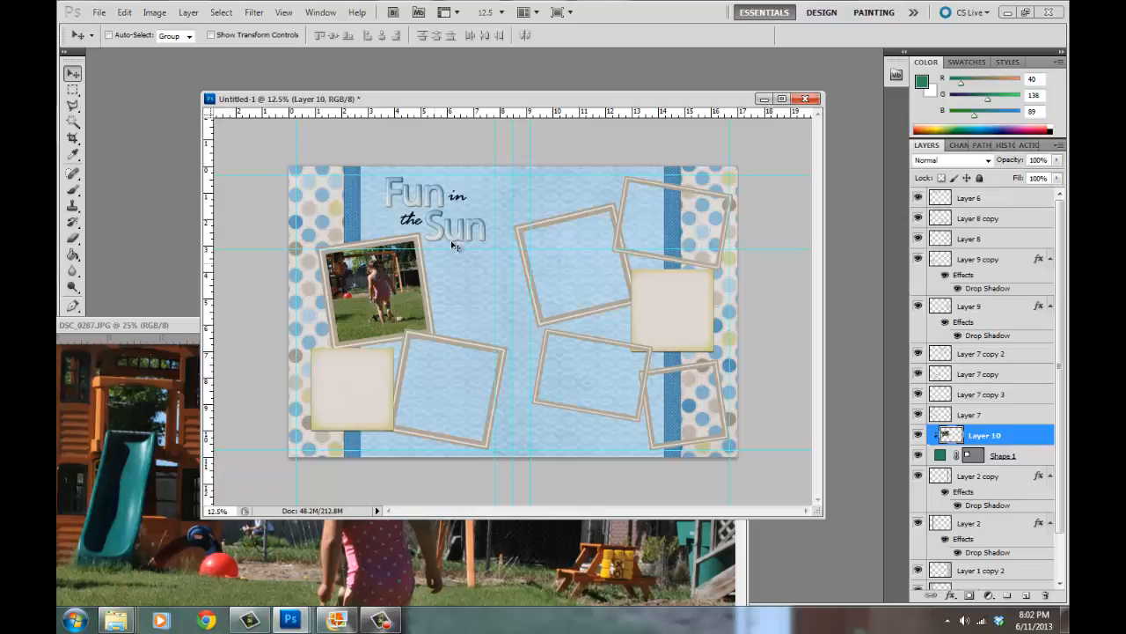
Try shifting the clipped photo down and to the left within the frame, and undo the move
{"action": "left_click_drag", "start_coordinate": [469, 252], "coordinate": [457, 263]}
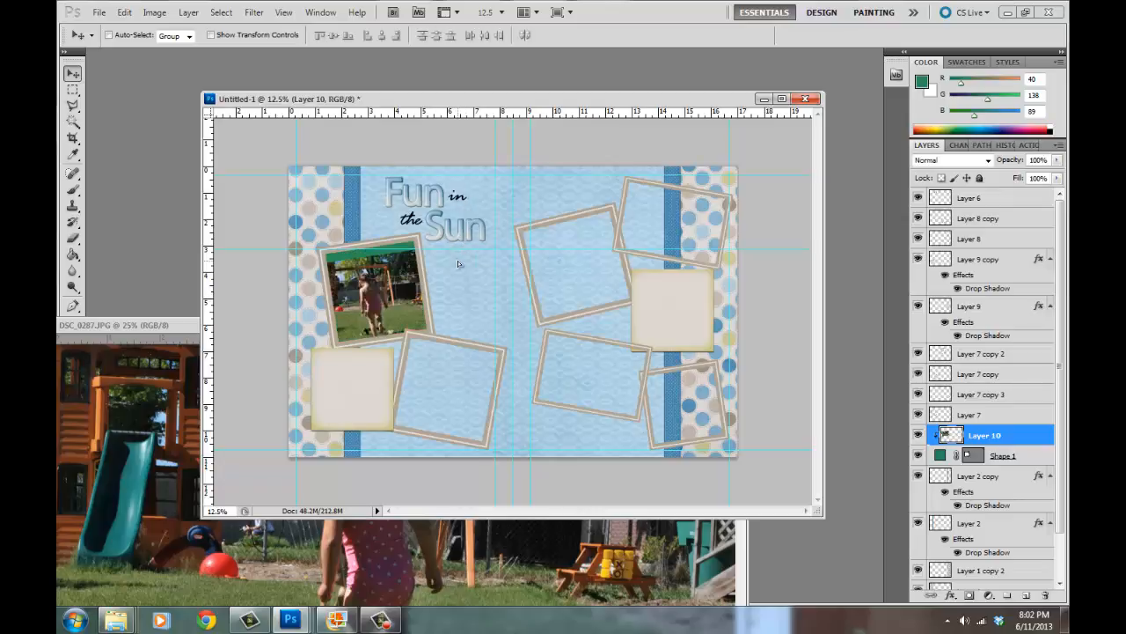
{"action": "key", "text": "ctrl+z"}
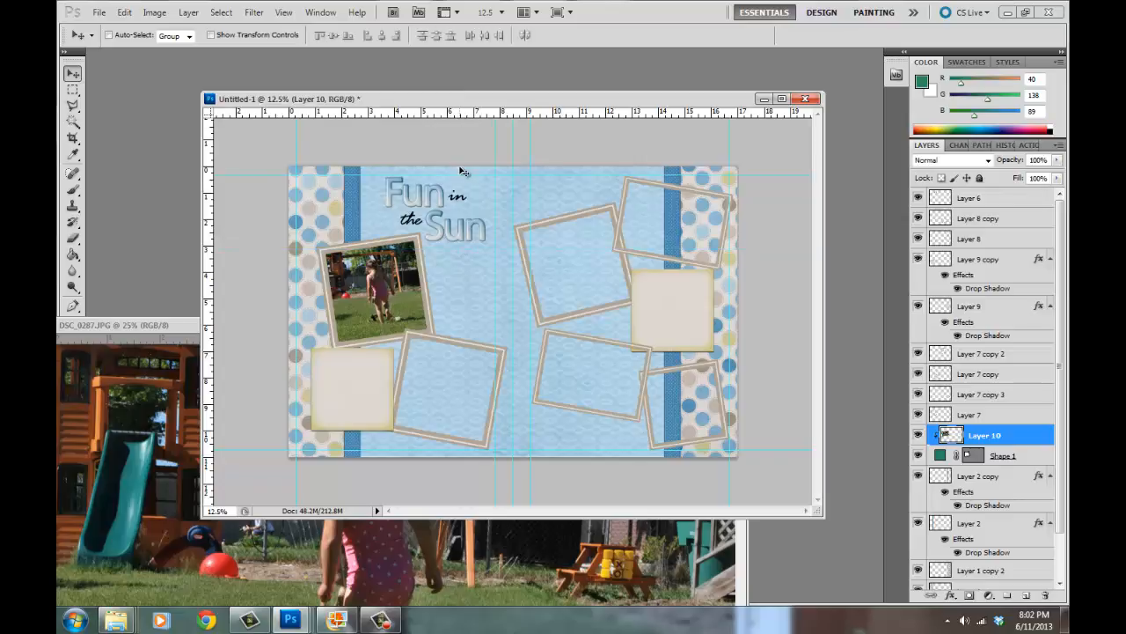
Close the DSC_0287.JPG source photo
{"action": "right_click", "coordinate": [374, 275]}
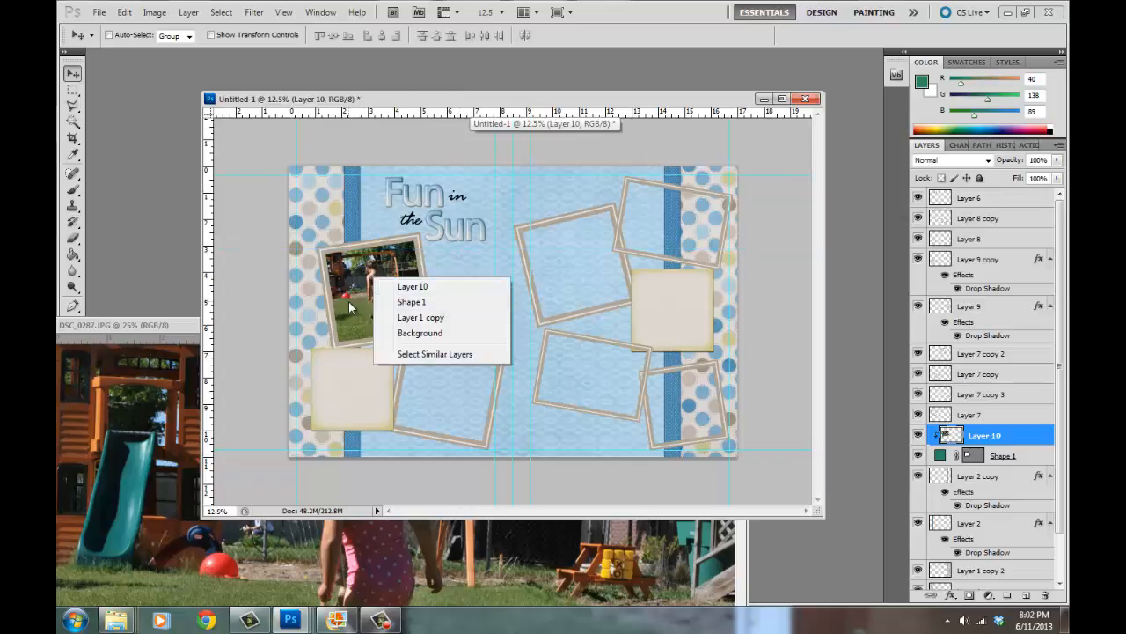
{"action": "left_click", "coordinate": [353, 305]}
{"action": "left_click", "coordinate": [169, 481]}
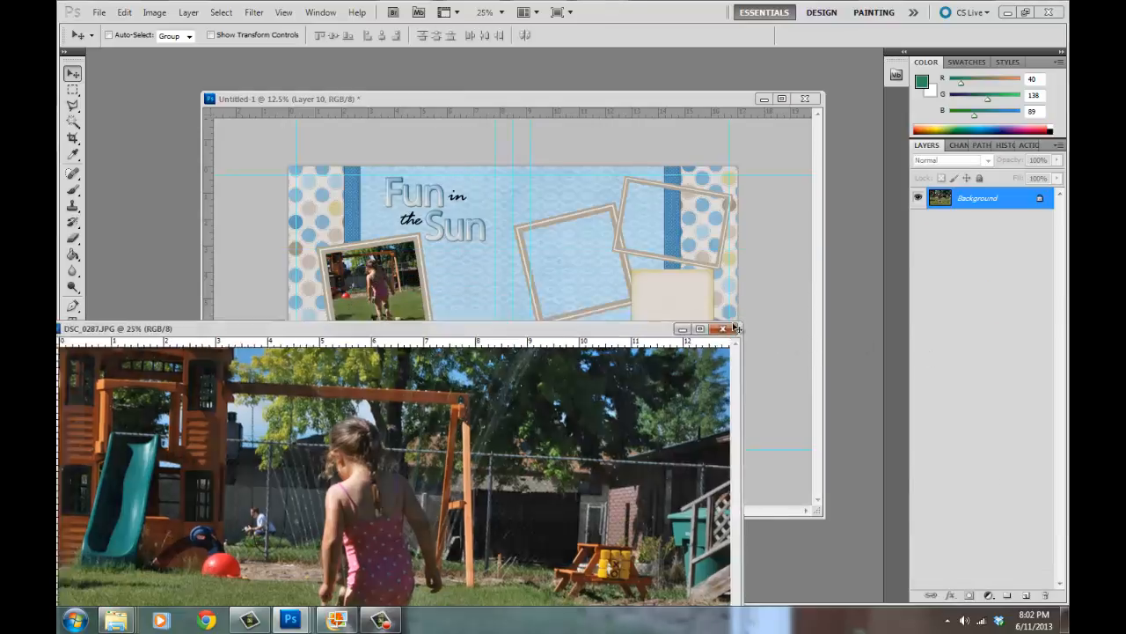
{"action": "left_click", "coordinate": [727, 325]}
Add a drop shadow to the frame around the swing set photo on the first page
{"action": "right_click", "coordinate": [422, 250]}
{"action": "left_click", "coordinate": [449, 250]}
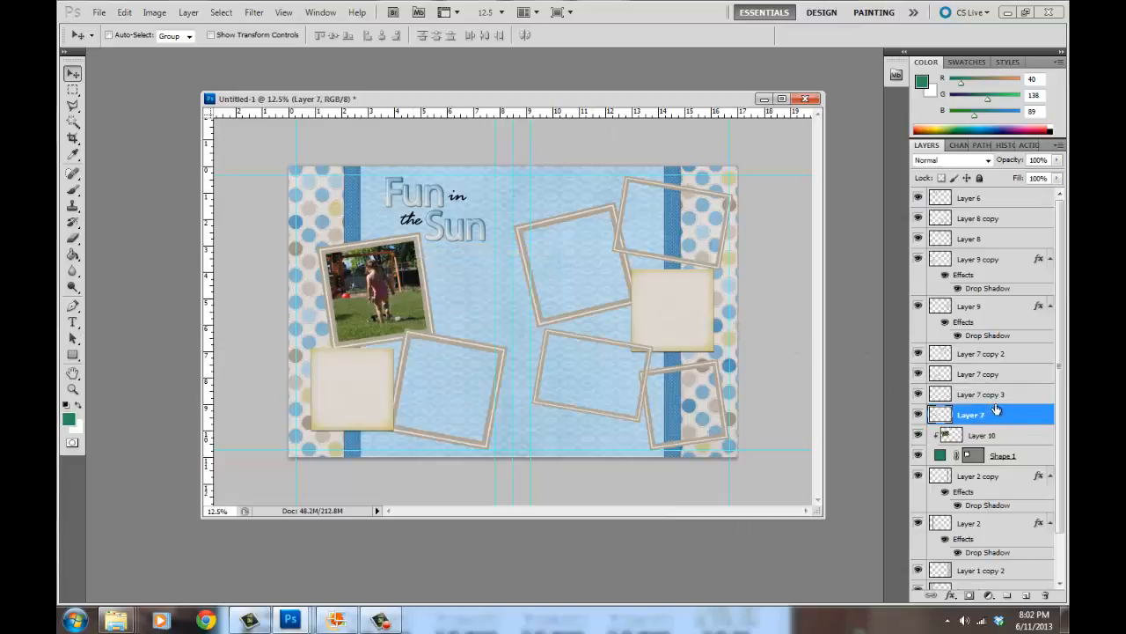
{"action": "double_click", "coordinate": [1020, 423]}
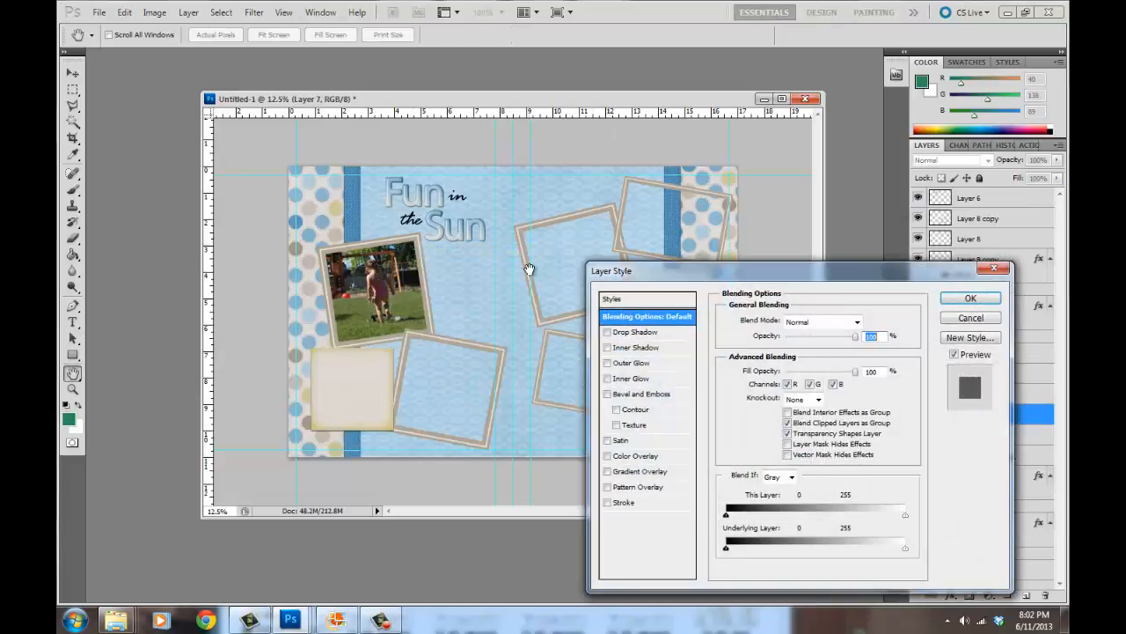
{"action": "left_click", "coordinate": [613, 334]}
{"action": "left_click", "coordinate": [971, 298]}
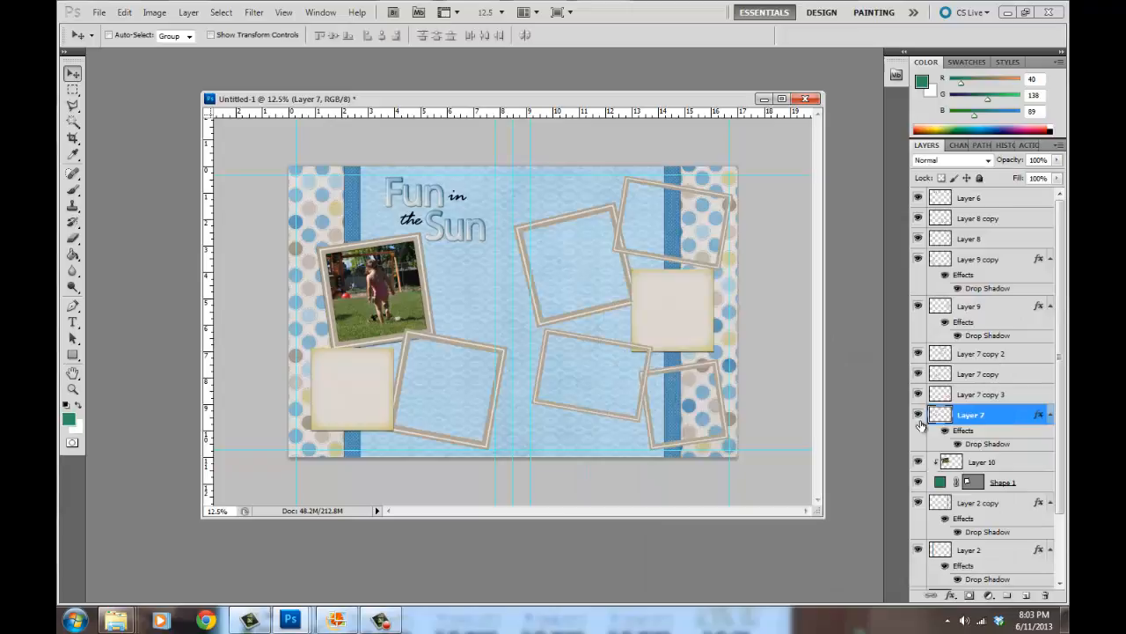
Merge the clipped swing set photo with the green shape layer beneath it
{"action": "left_click", "coordinate": [1000, 467]}
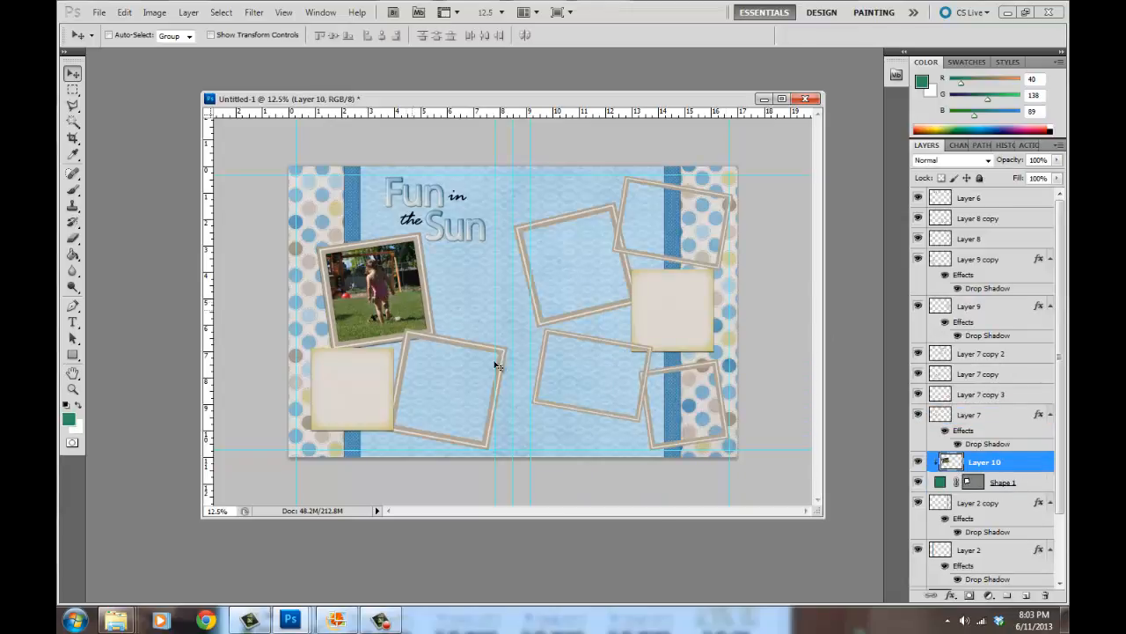
{"action": "left_click", "coordinate": [1019, 482], "text": "shift"}
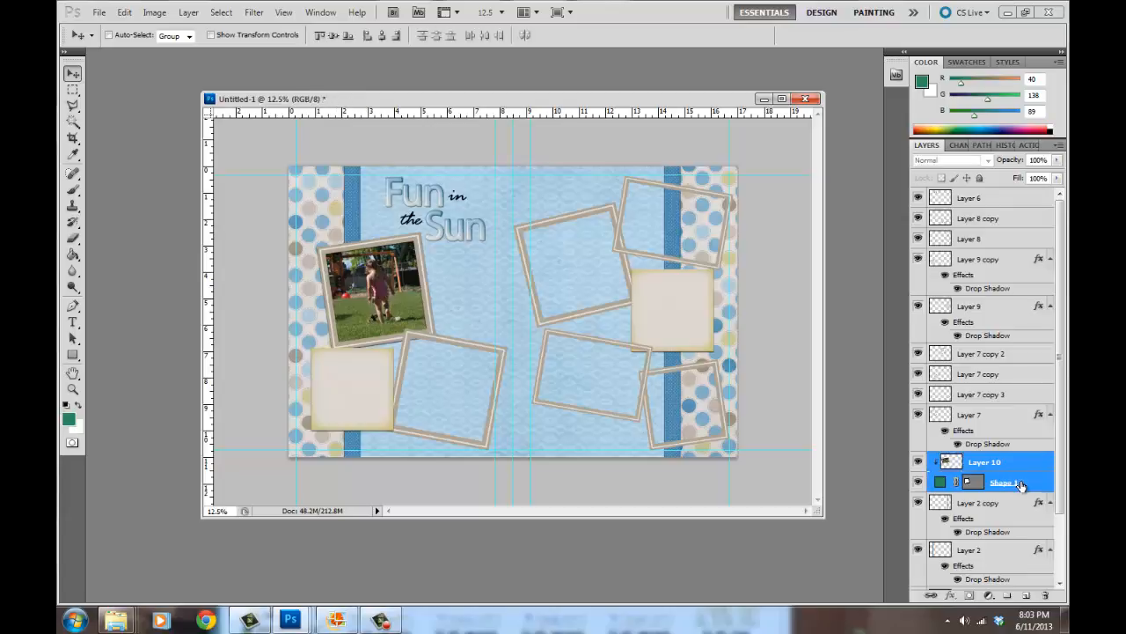
{"action": "key", "text": "ctrl+e"}
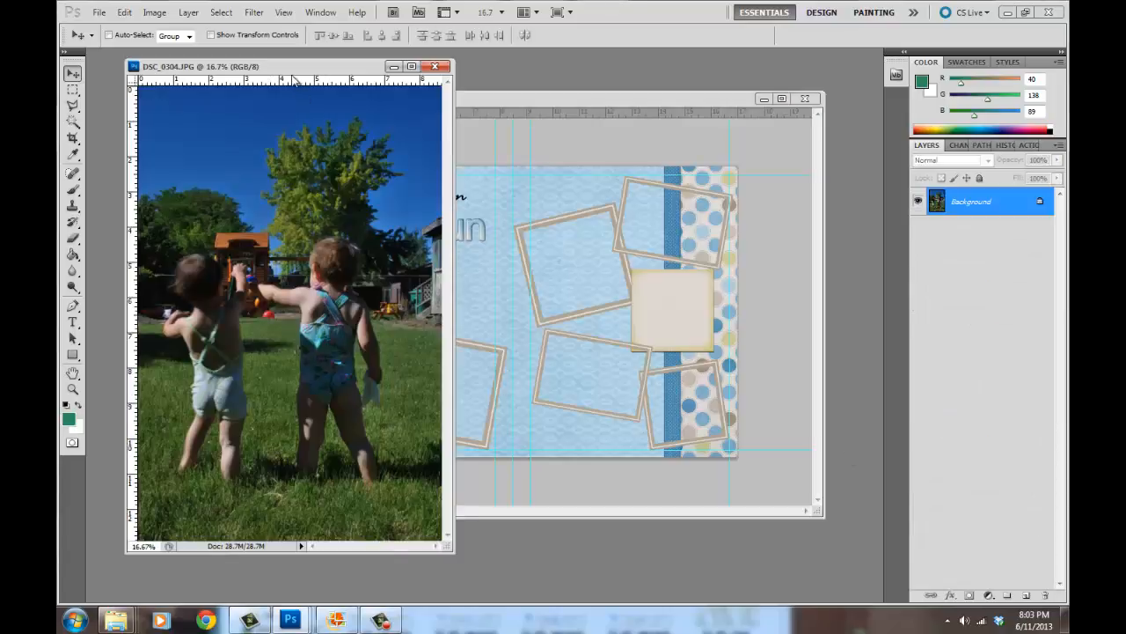
Brighten the DSC_0304.JPG photo with Curves, raising input 150 to output 219 and input 66 to output 118
{"action": "left_click_drag", "start_coordinate": [295, 67], "coordinate": [388, 84]}
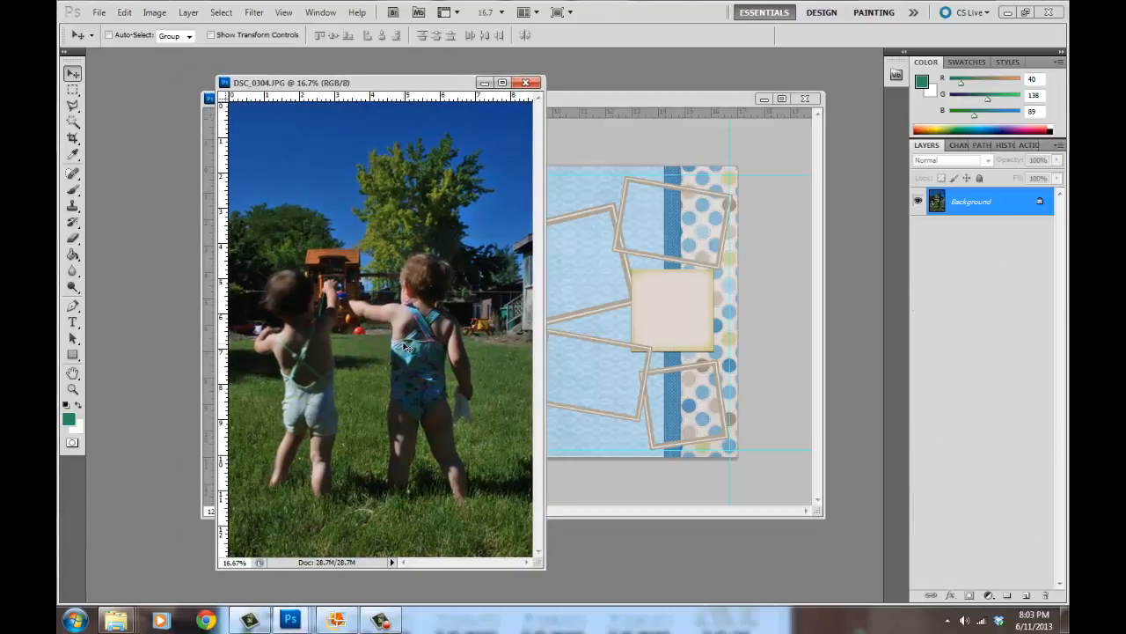
{"action": "key", "text": "ctrl+m"}
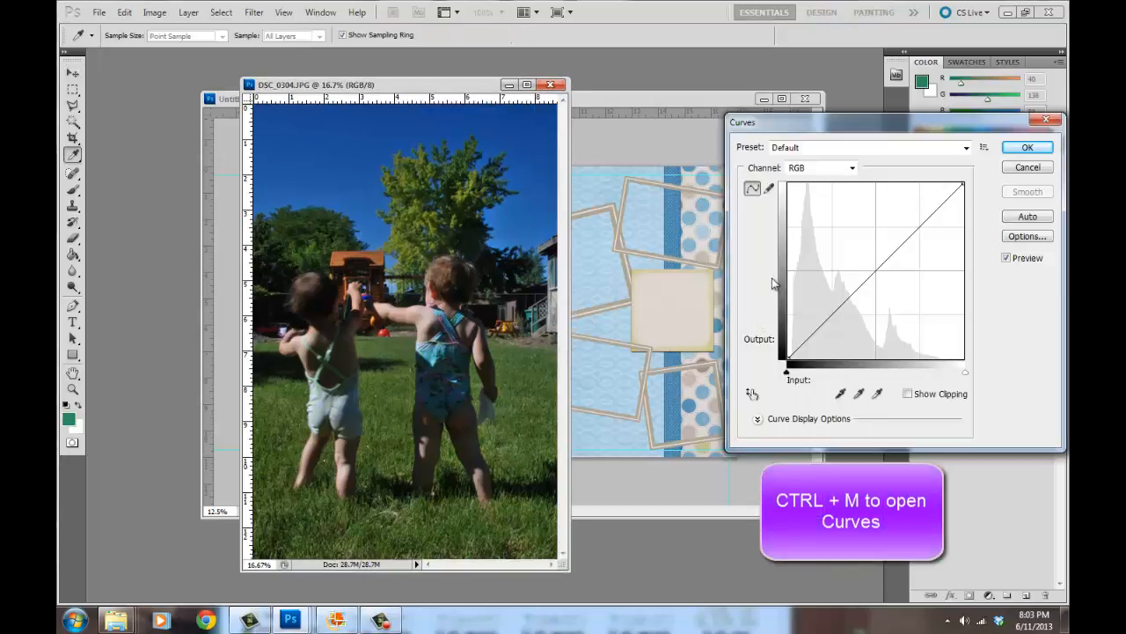
{"action": "left_click_drag", "start_coordinate": [904, 251], "coordinate": [892, 207]}
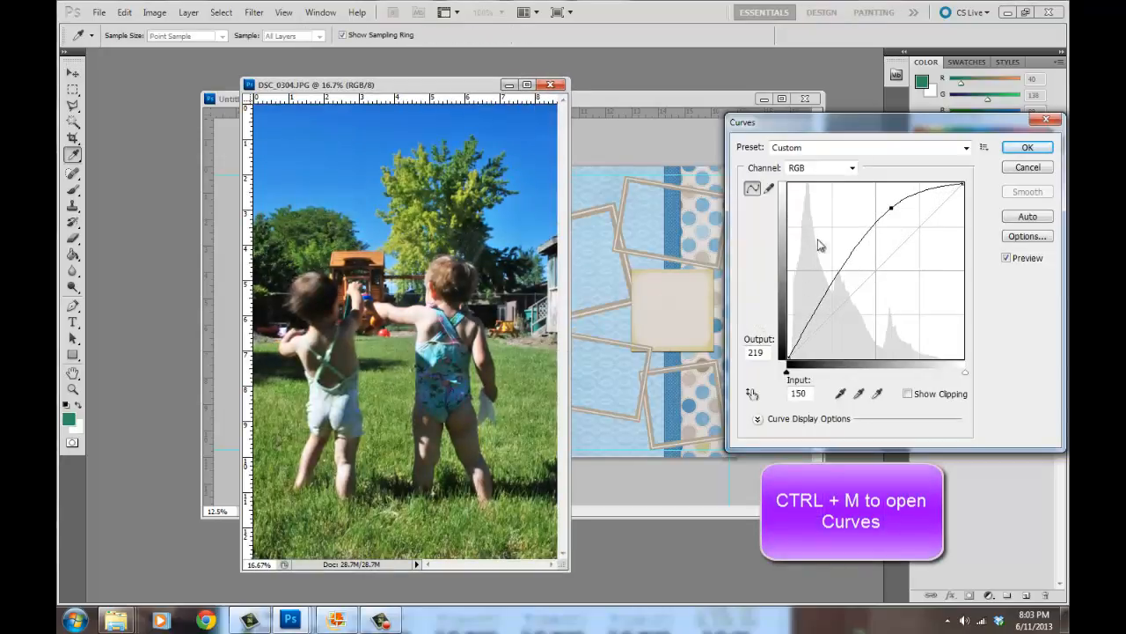
{"action": "left_click_drag", "start_coordinate": [837, 283], "coordinate": [833, 276]}
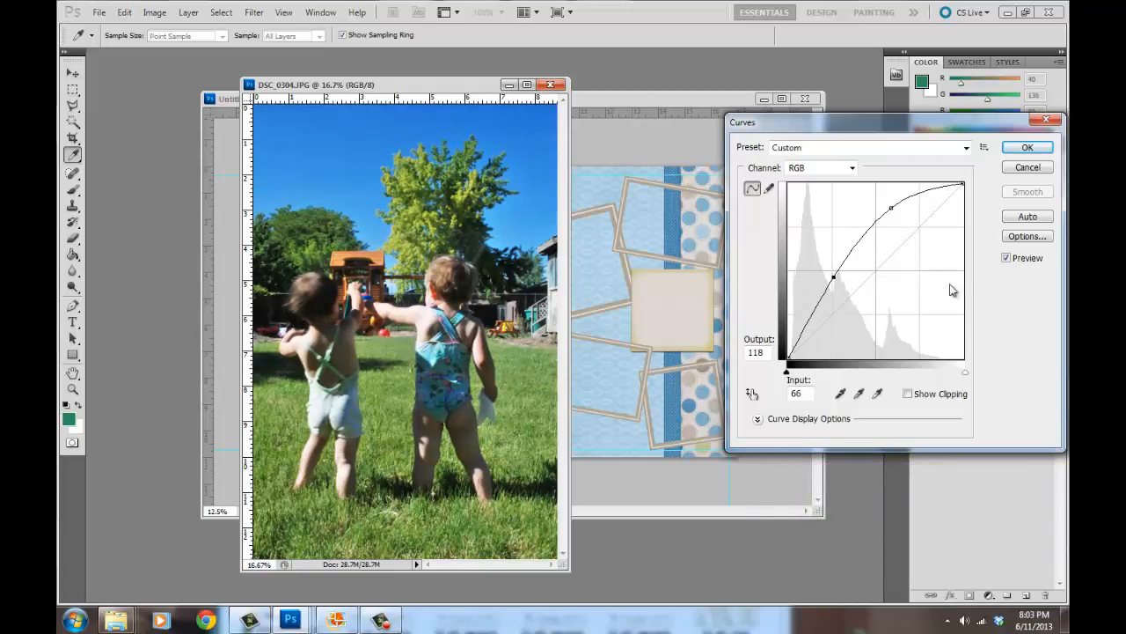
{"action": "left_click", "coordinate": [1027, 147]}
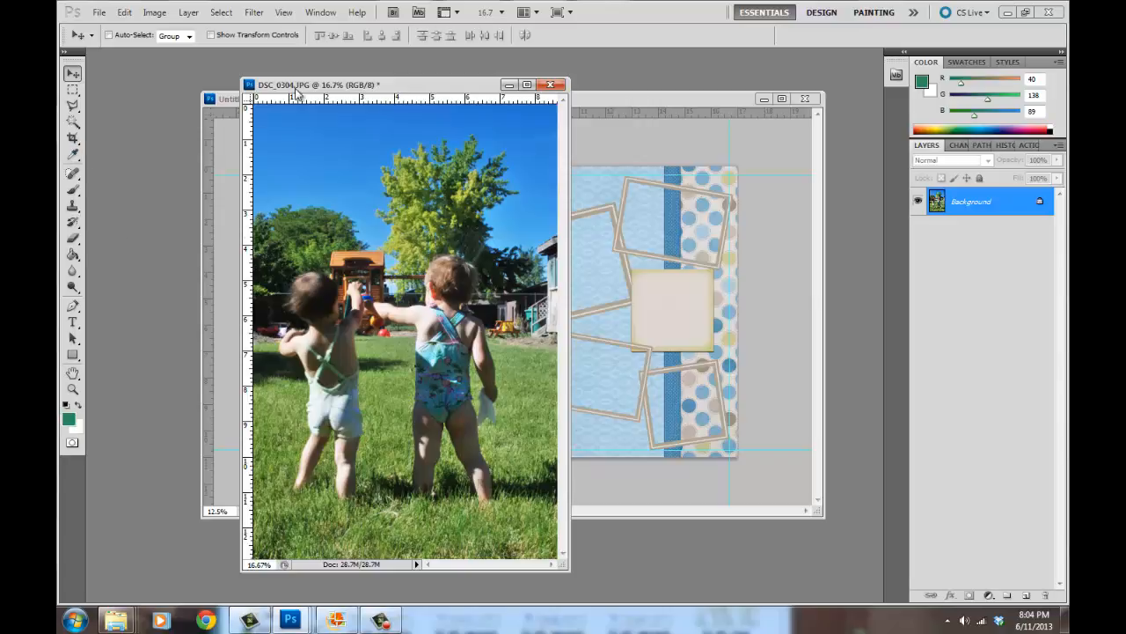
Place the DSC_0304.JPG photo behind the second page's large tilted frame, scaled to about 40.35% and rotated about -11.80°
{"action": "left_click_drag", "start_coordinate": [299, 85], "coordinate": [204, 114]}
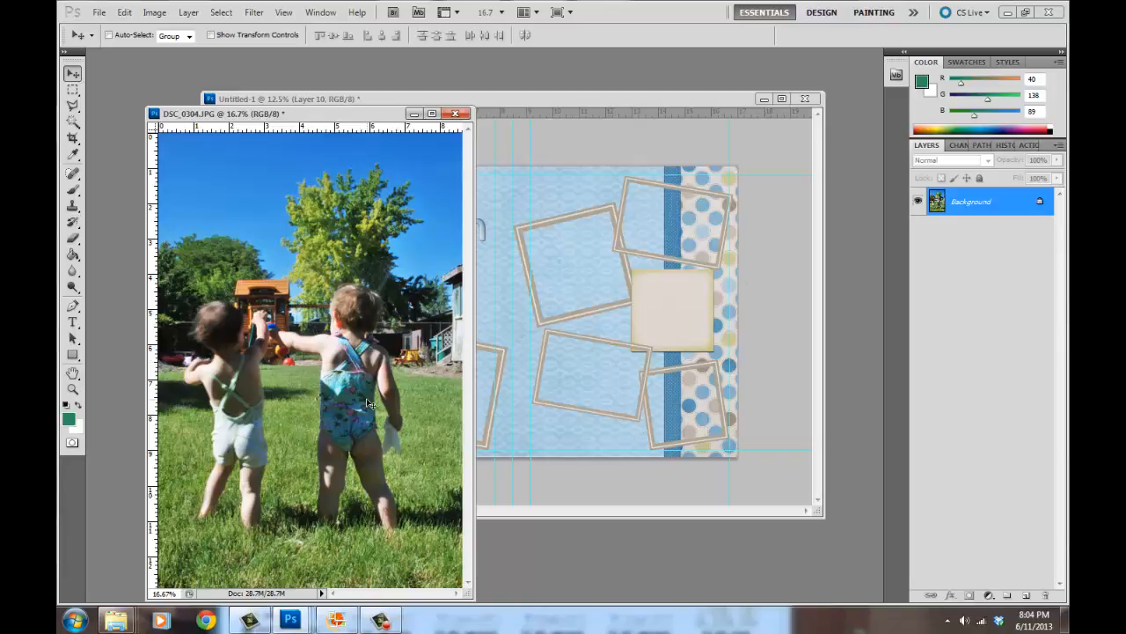
{"action": "left_click_drag", "start_coordinate": [370, 403], "coordinate": [619, 372]}
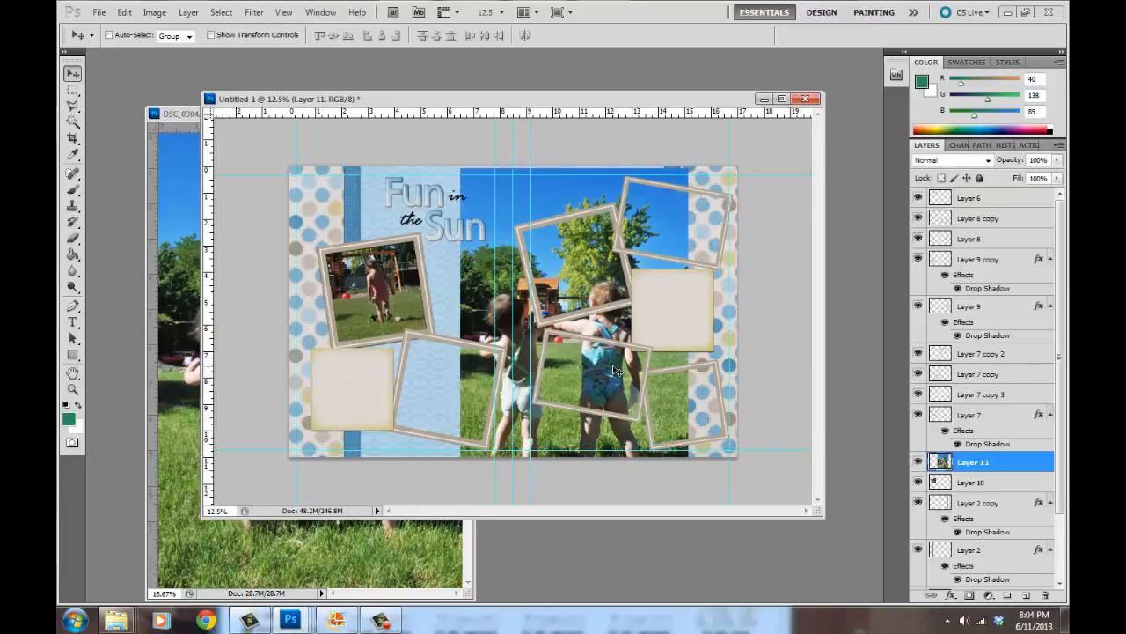
{"action": "key", "text": "ctrl+t"}
{"action": "left_click_drag", "start_coordinate": [688, 167], "coordinate": [563, 352]}
{"action": "left_click_drag", "start_coordinate": [505, 420], "coordinate": [572, 268]}
{"action": "left_click_drag", "start_coordinate": [655, 421], "coordinate": [695, 411]}
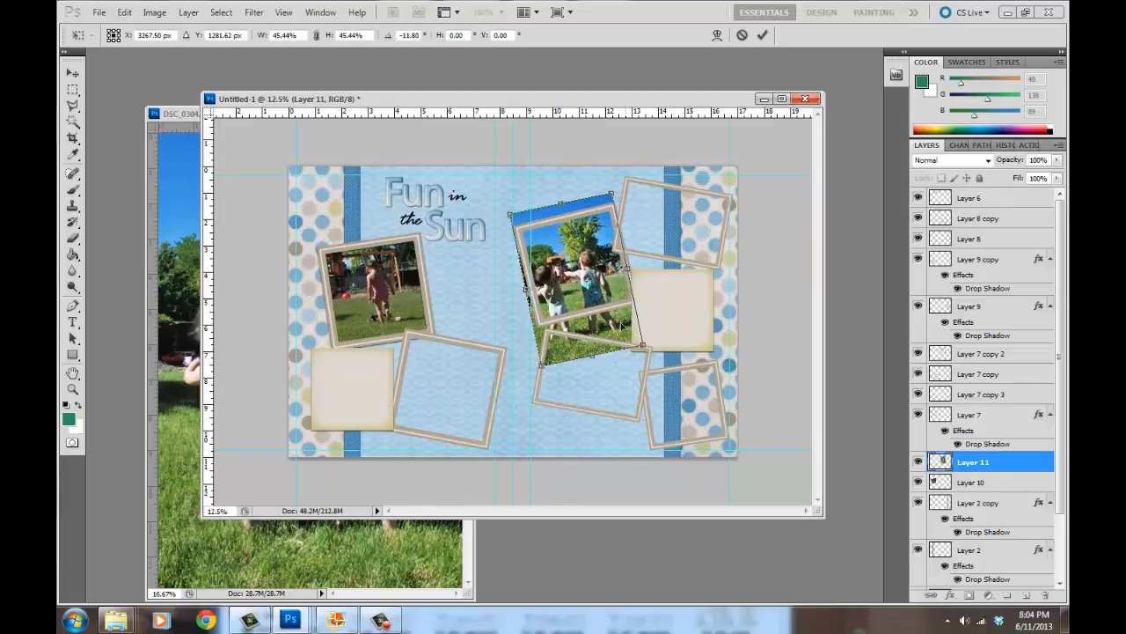
{"action": "mouse_move", "coordinate": [621, 327]}
{"action": "left_mouse_down"}
{"action": "mouse_move", "coordinate": [619, 308]}
{"action": "mouse_move", "coordinate": [634, 323]}
{"action": "mouse_move", "coordinate": [618, 307]}
{"action": "left_mouse_up"}
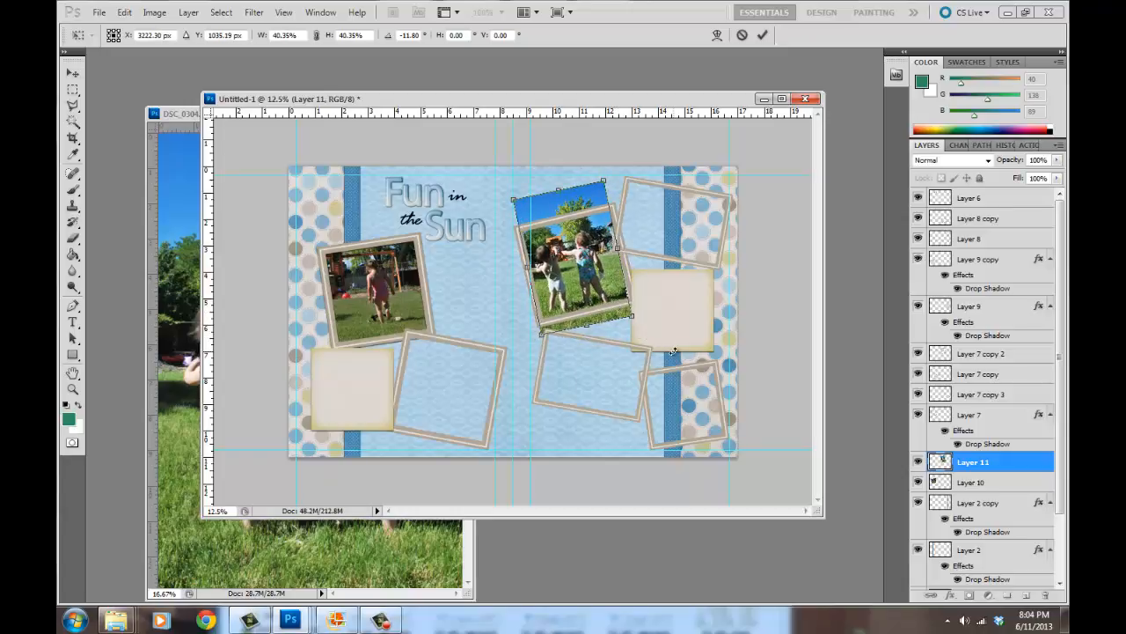
{"action": "left_click_drag", "start_coordinate": [675, 352], "coordinate": [672, 350]}
{"action": "key", "text": "Return"}
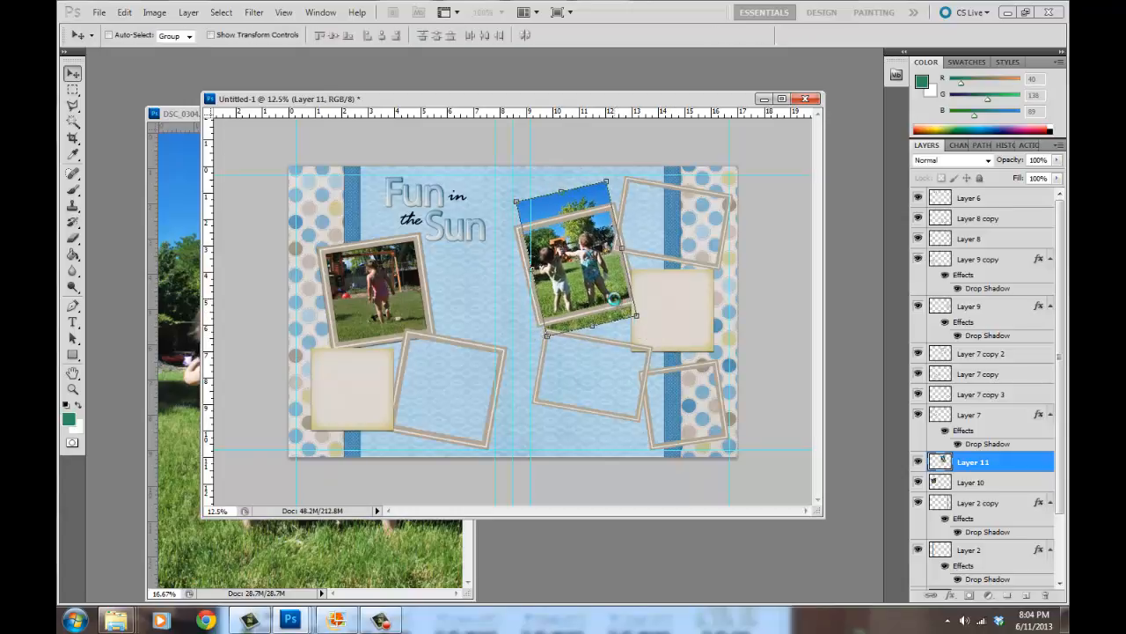
Outline the part of the two-children photo above its frame with the Polygonal Lasso and delete it
{"action": "left_click", "coordinate": [73, 105]}
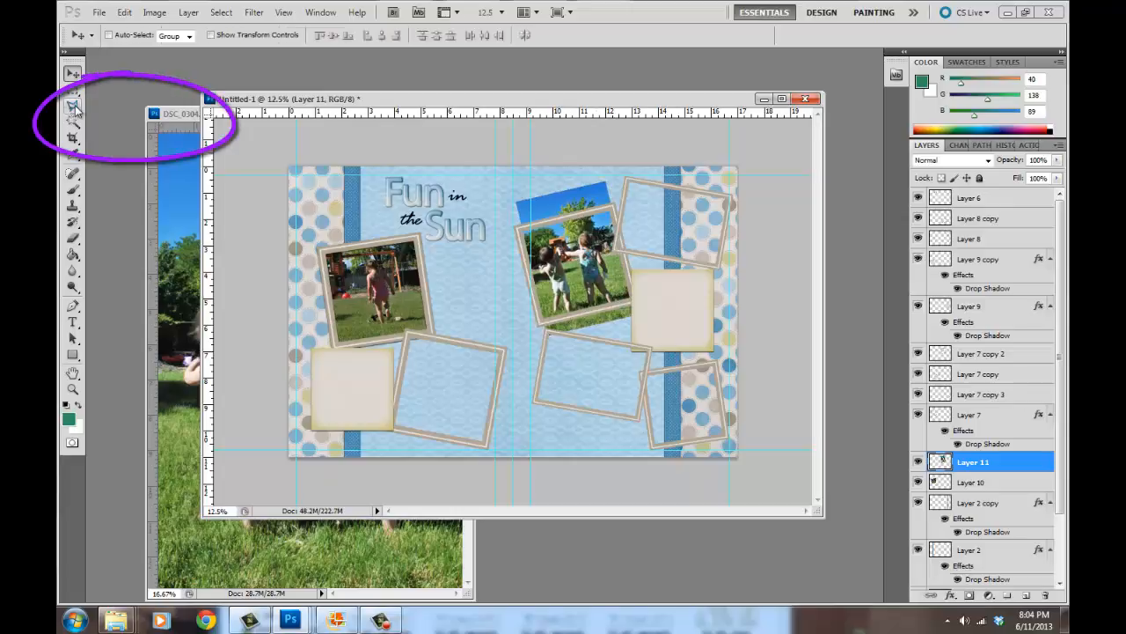
{"action": "left_click", "coordinate": [102, 105]}
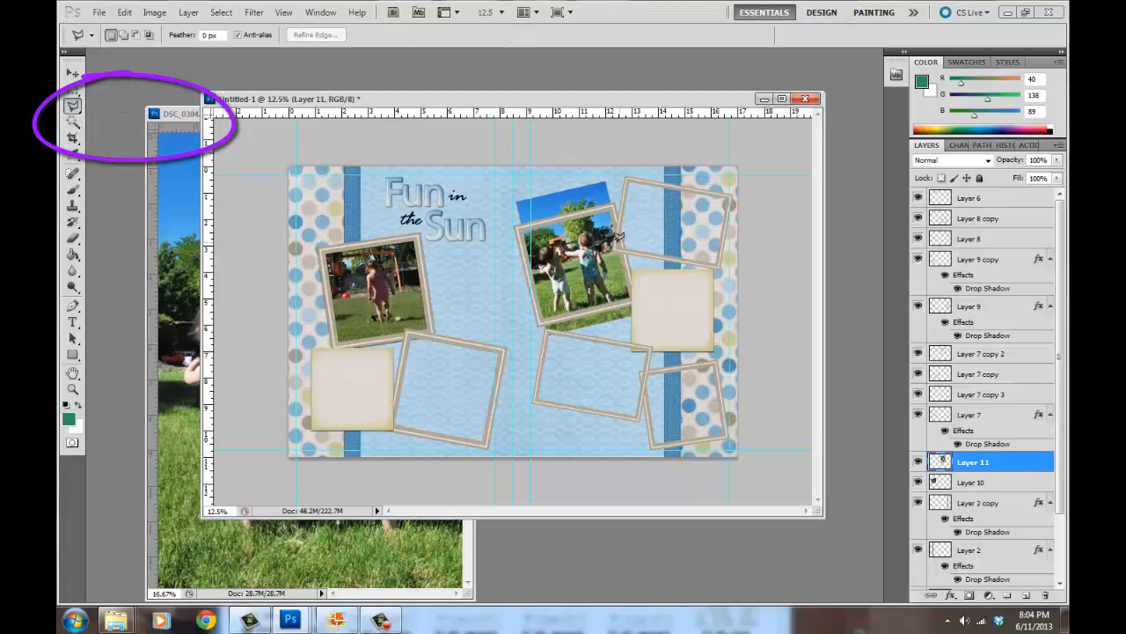
{"action": "left_click", "coordinate": [505, 228]}
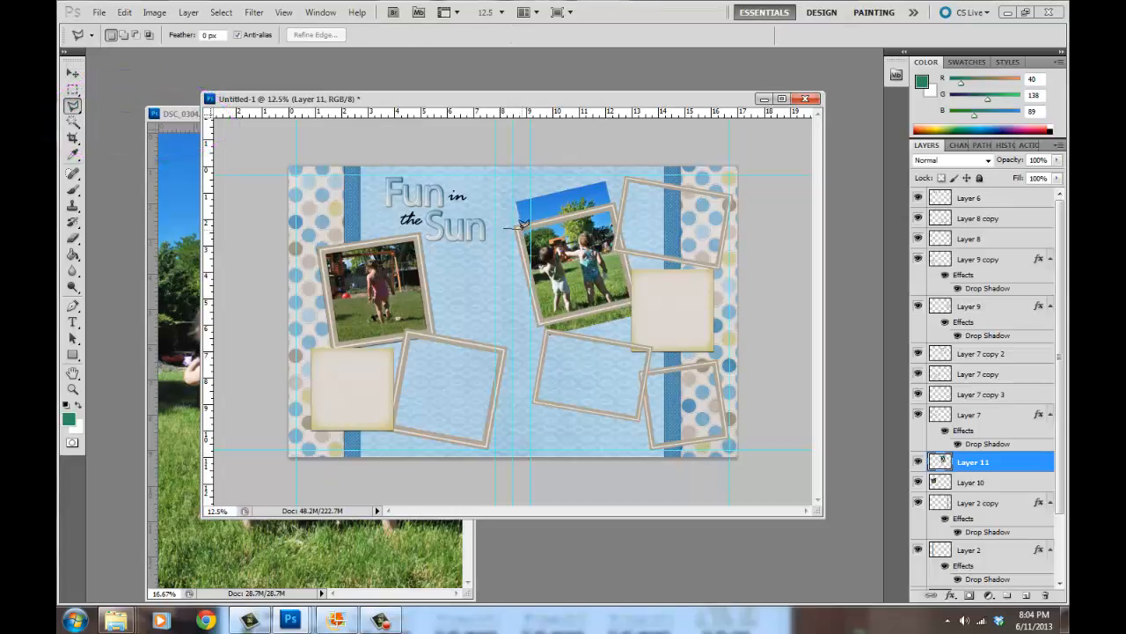
{"action": "left_click", "coordinate": [692, 185]}
{"action": "left_click", "coordinate": [621, 141]}
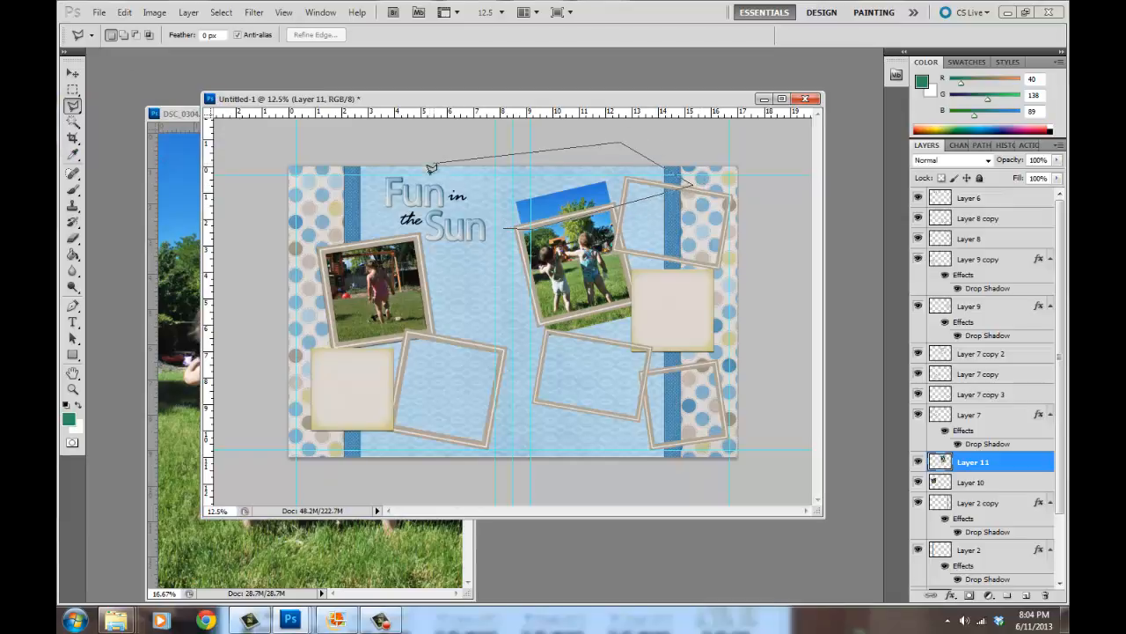
{"action": "left_click", "coordinate": [435, 164]}
{"action": "double_click", "coordinate": [447, 172]}
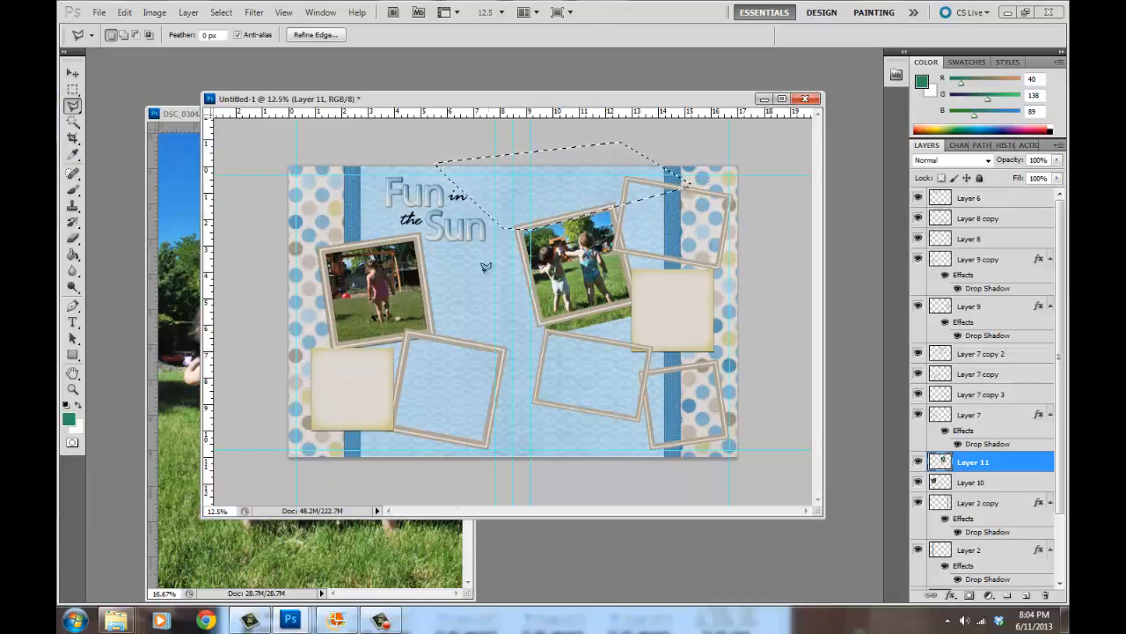
{"action": "key", "text": "Delete"}
{"action": "key", "text": "ctrl+d"}
Outline the strip of the two-children photo below its frame, delete it and deselect
{"action": "left_click", "coordinate": [528, 322]}
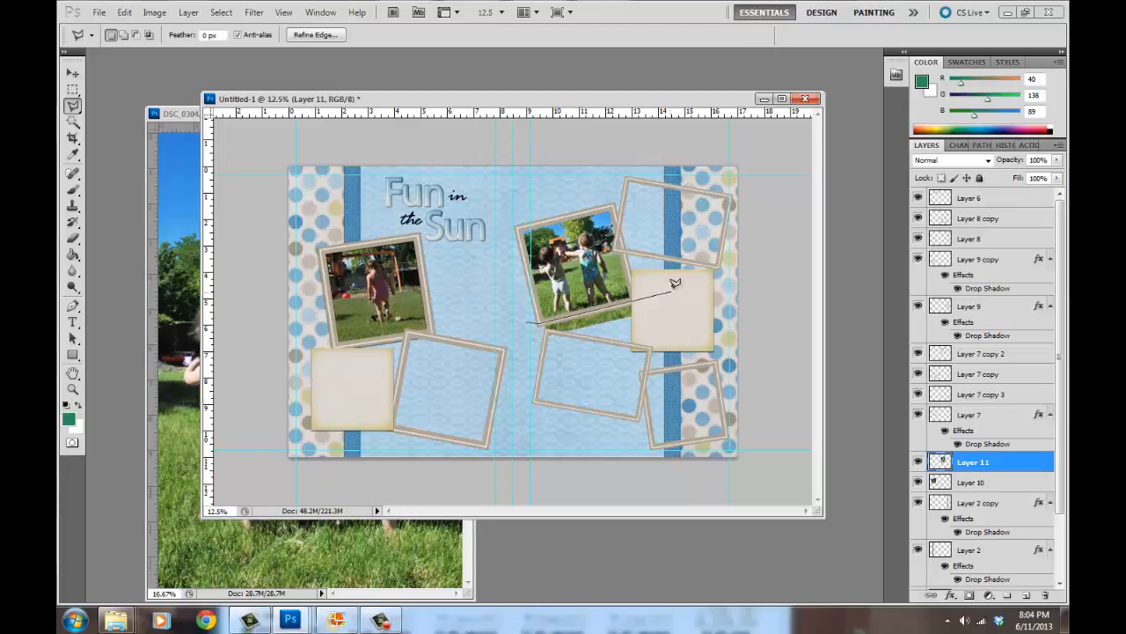
{"action": "left_click", "coordinate": [671, 288]}
{"action": "left_click", "coordinate": [688, 339]}
{"action": "left_click", "coordinate": [543, 368]}
{"action": "left_click", "coordinate": [519, 327]}
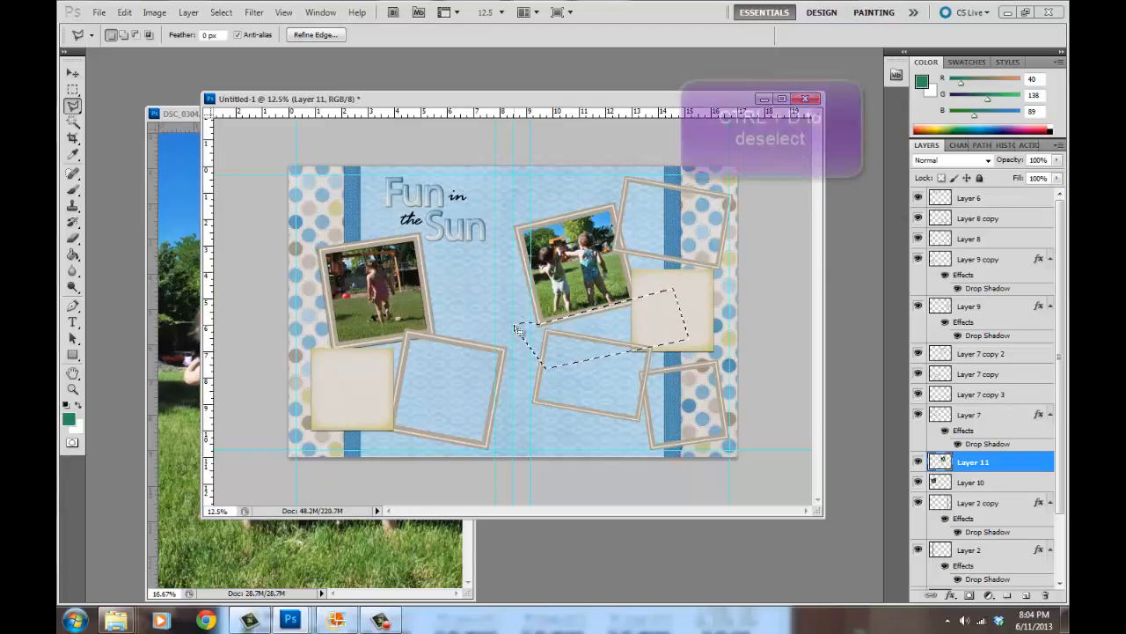
{"action": "key", "text": "ctrl+d"}
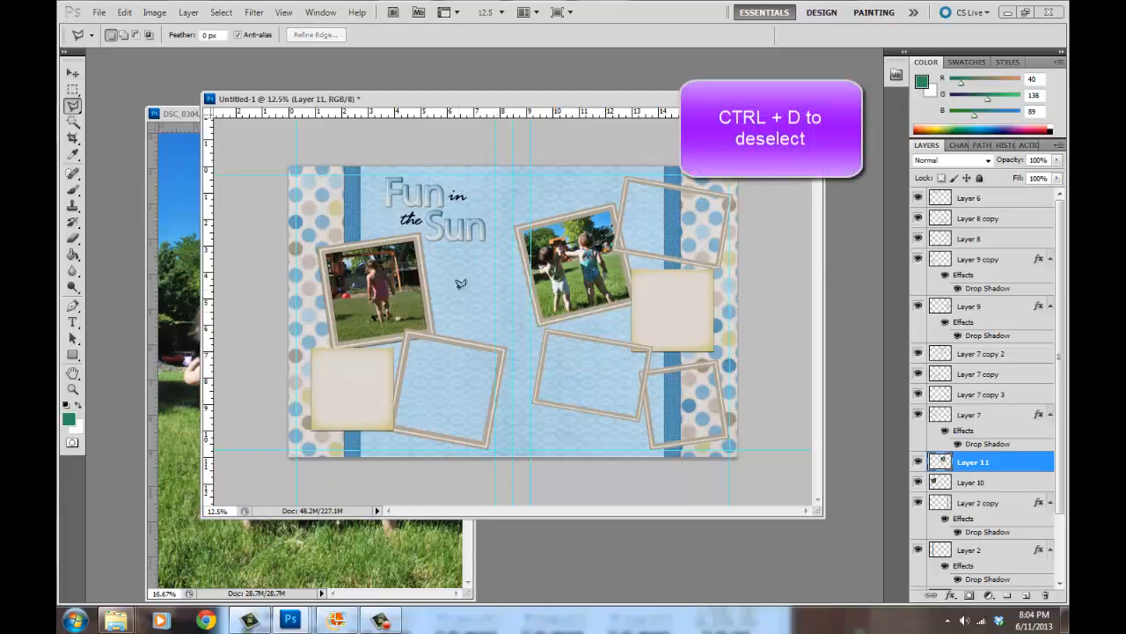
Add a drop shadow to the frame around the two-children photo
{"action": "left_click", "coordinate": [75, 76]}
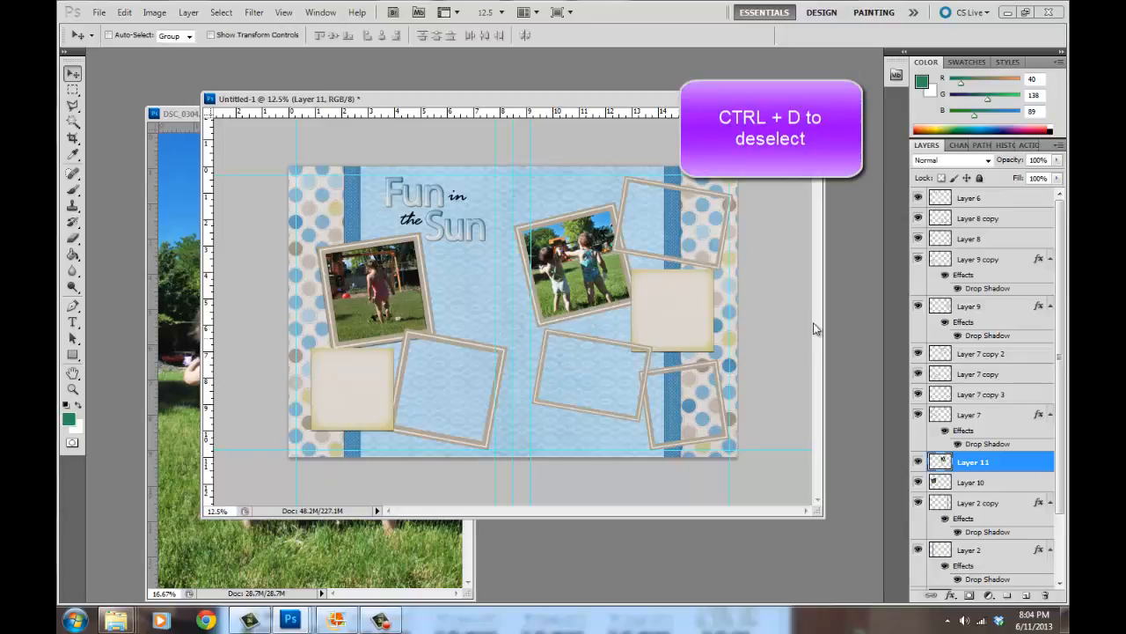
{"action": "right_click", "coordinate": [613, 216]}
{"action": "left_click", "coordinate": [626, 220]}
{"action": "double_click", "coordinate": [1012, 354]}
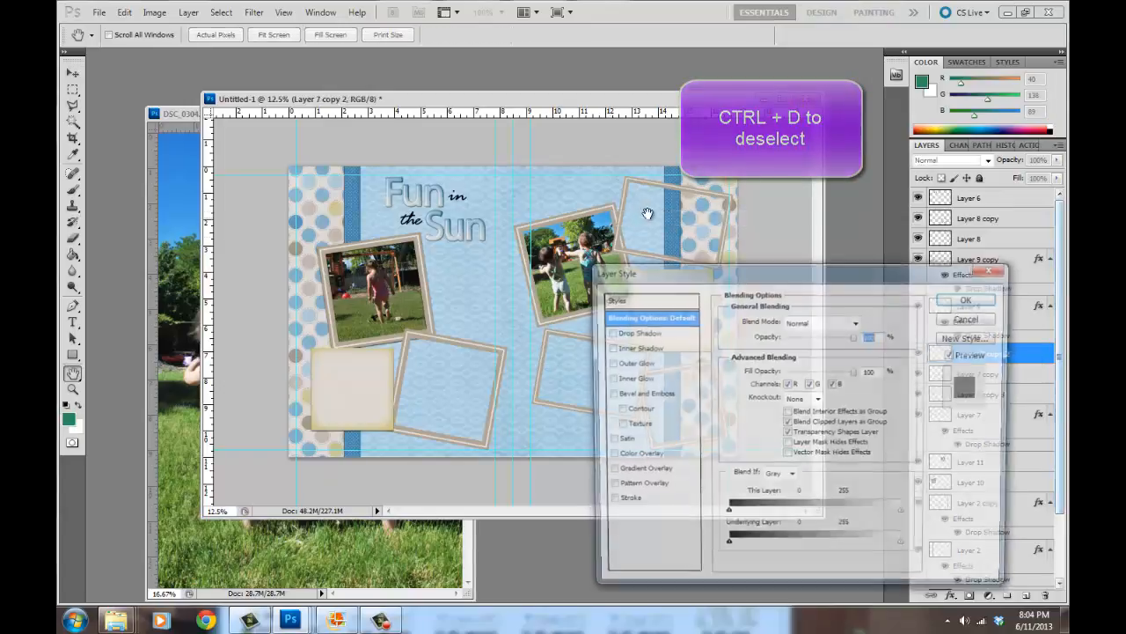
{"action": "left_click", "coordinate": [684, 335]}
{"action": "left_click", "coordinate": [944, 301]}
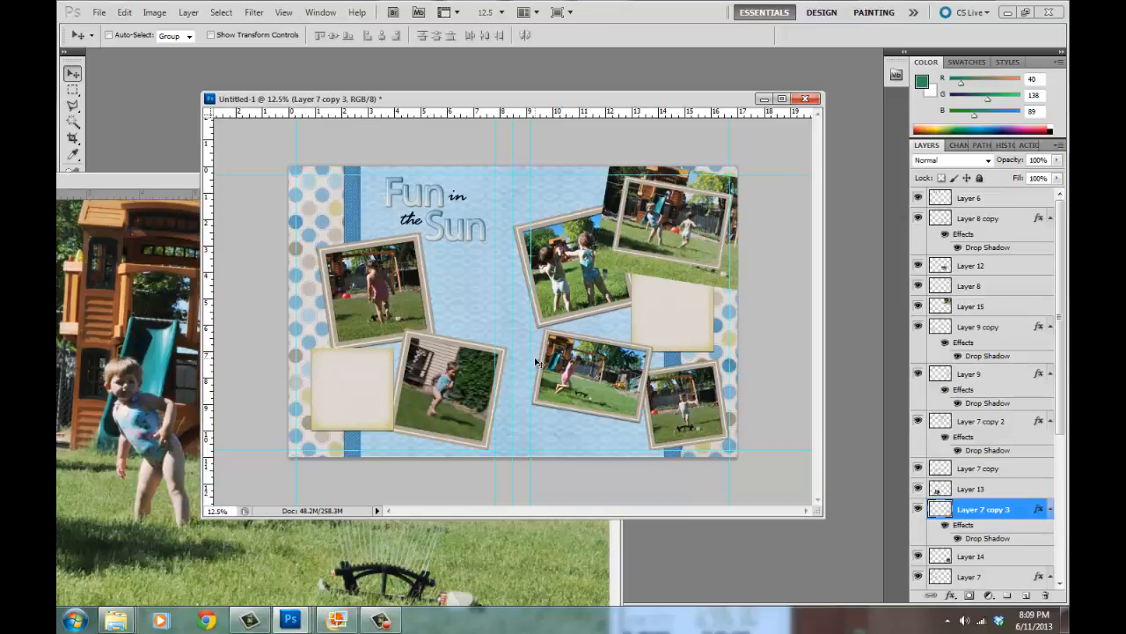
{"action": "left_click", "coordinate": [73, 105]}
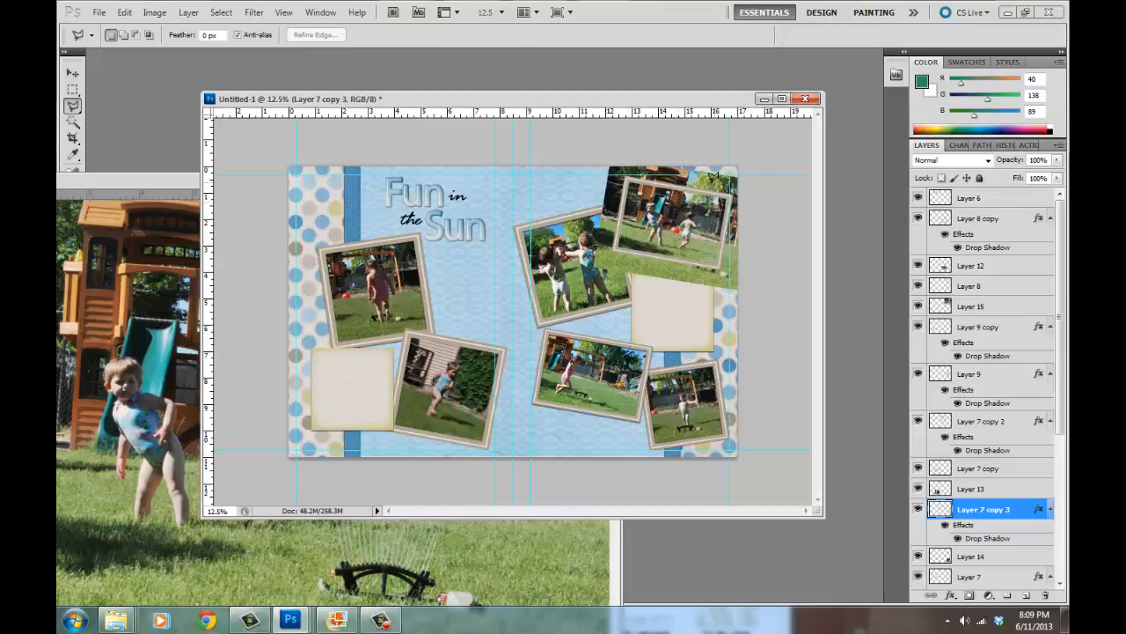
{"action": "double_click", "coordinate": [617, 242]}
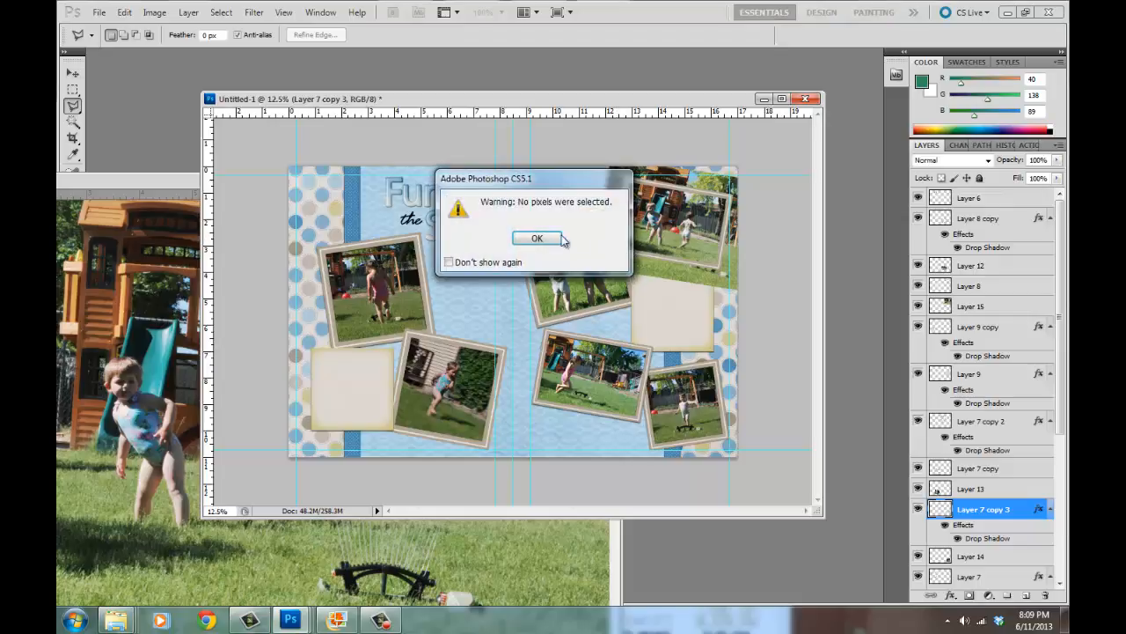
{"action": "left_click", "coordinate": [550, 238]}
Outline the second page's upper-right frame with the Polygonal Lasso and invert the selection
{"action": "right_click", "coordinate": [74, 105]}
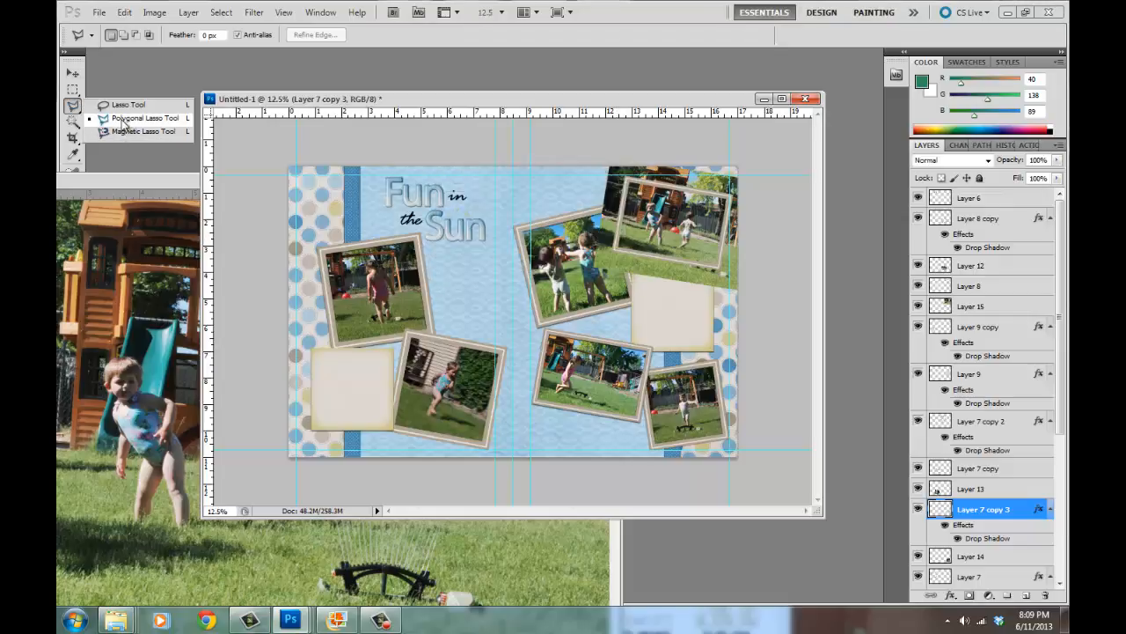
{"action": "left_click", "coordinate": [115, 118]}
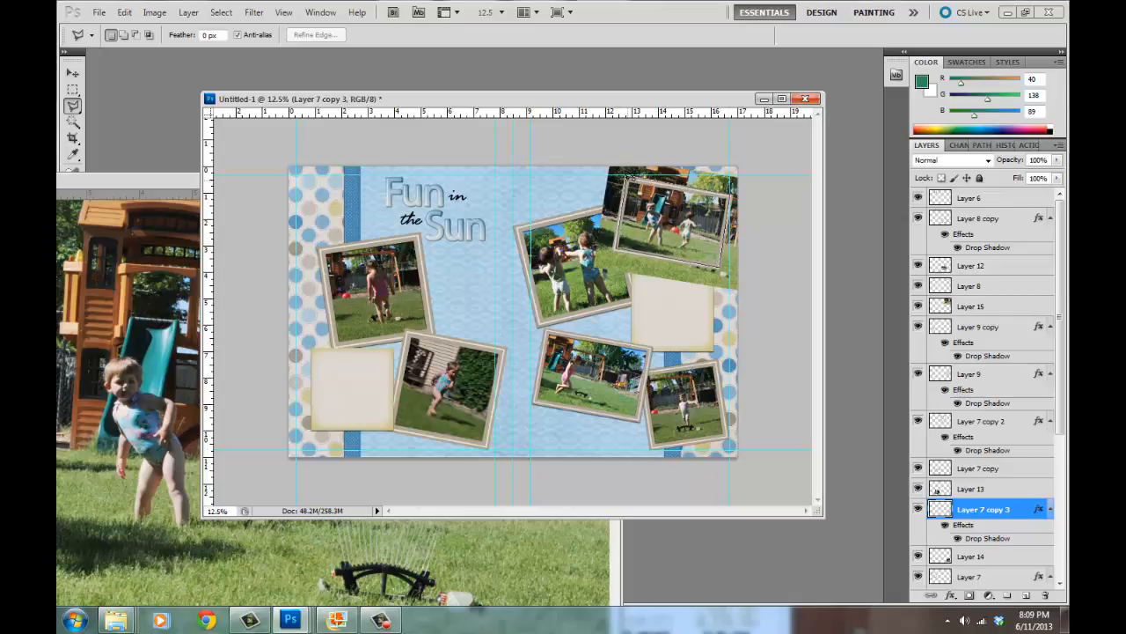
{"action": "left_click", "coordinate": [626, 178]}
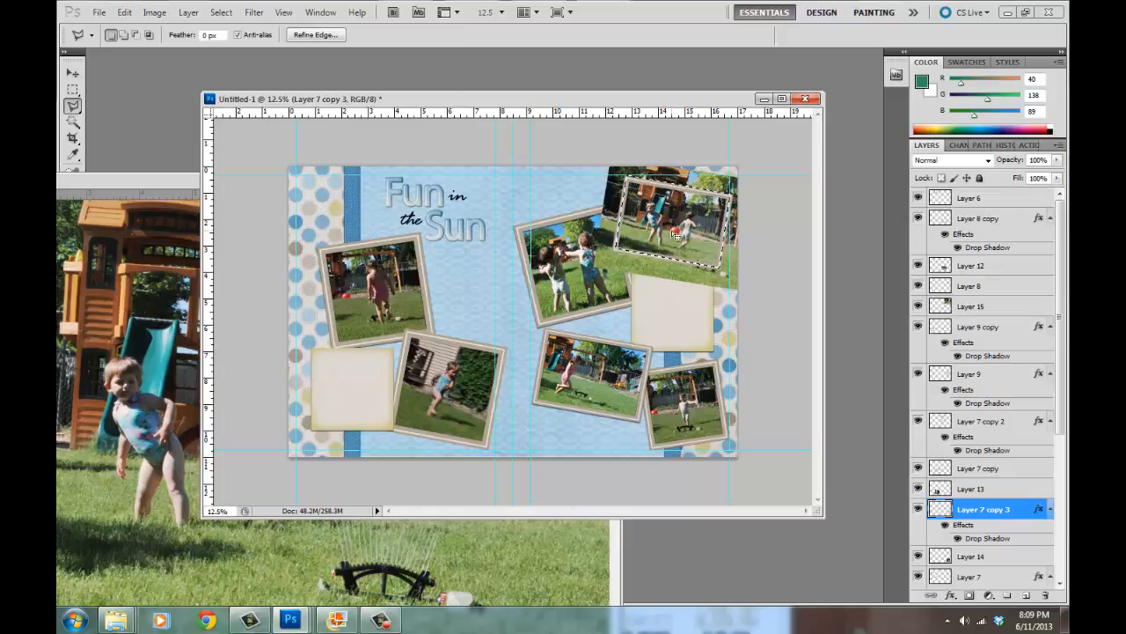
{"action": "left_click", "coordinate": [188, 13]}
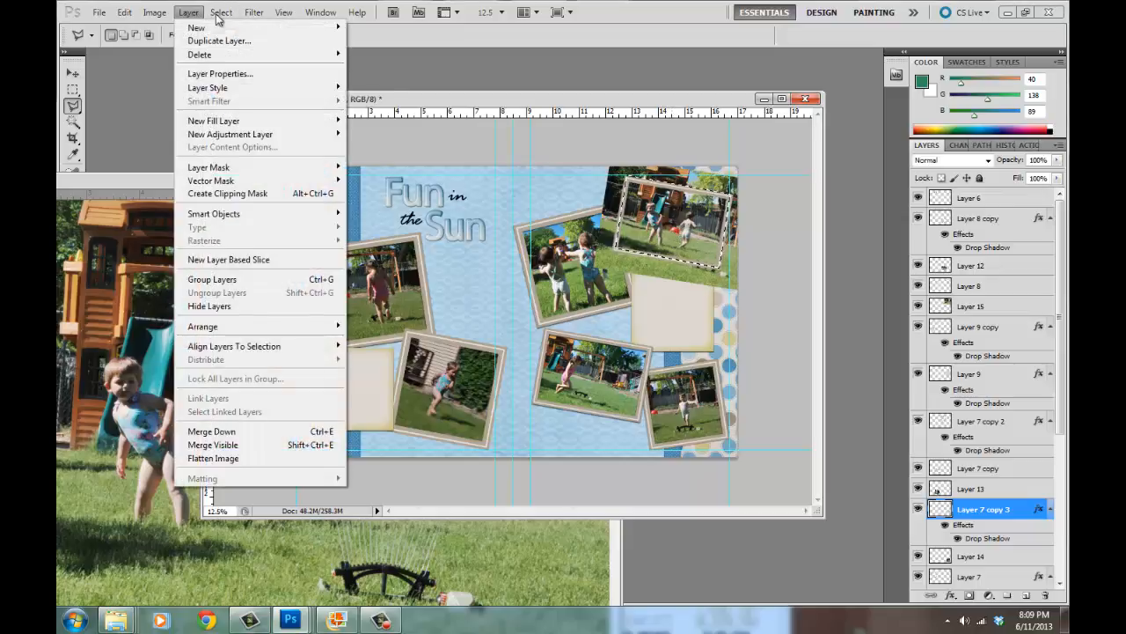
{"action": "mouse_move", "coordinate": [219, 13]}
{"action": "left_click", "coordinate": [216, 68]}
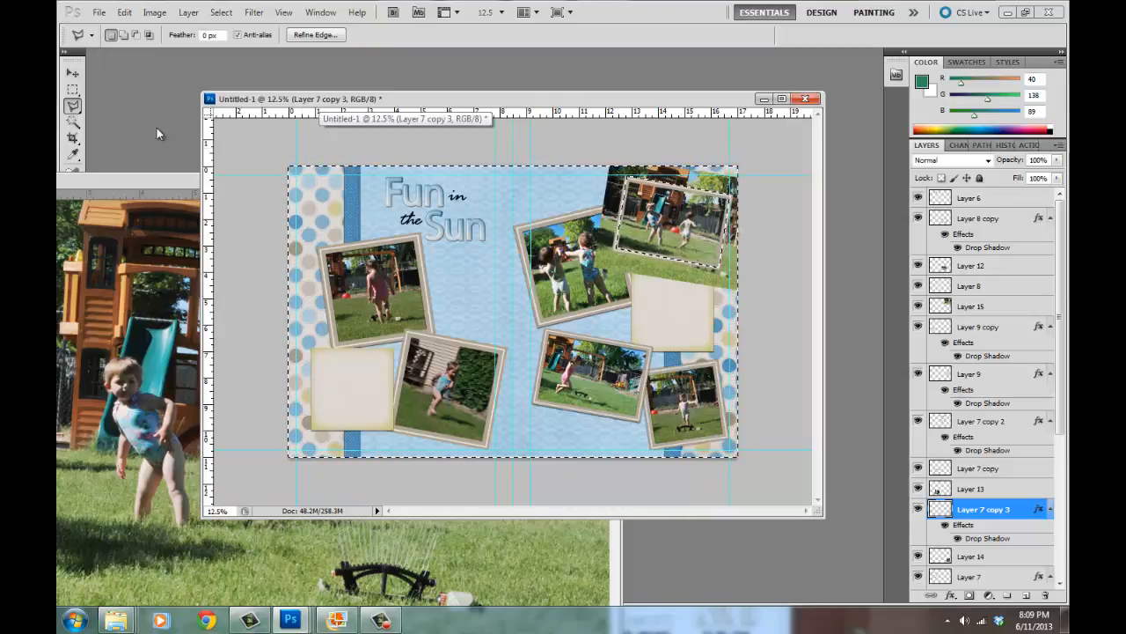
Delete the part of the playground photo outside the second page's upper-right frame and deselect
{"action": "key", "text": "v"}
{"action": "right_click", "coordinate": [726, 238]}
{"action": "left_click", "coordinate": [732, 239]}
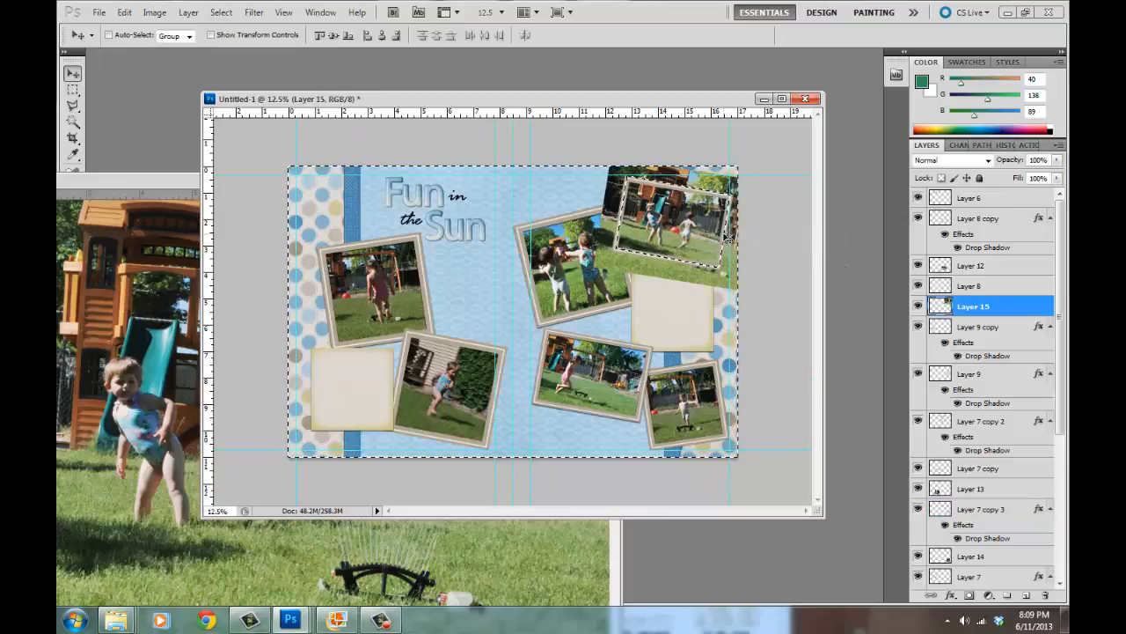
{"action": "key", "text": "Delete"}
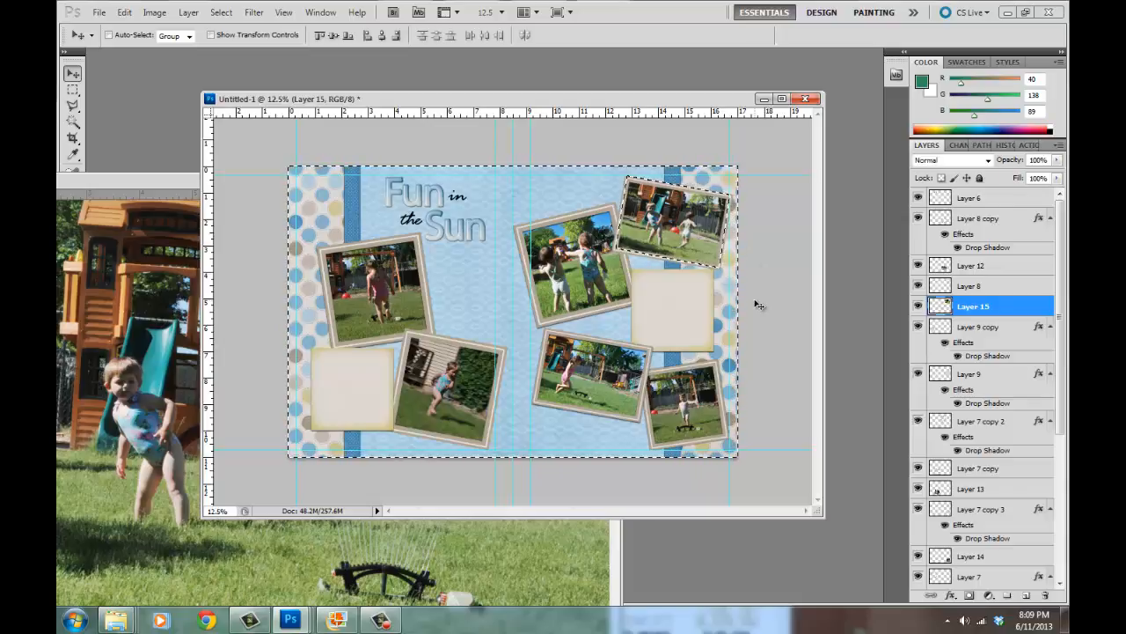
{"action": "key", "text": "ctrl+d"}
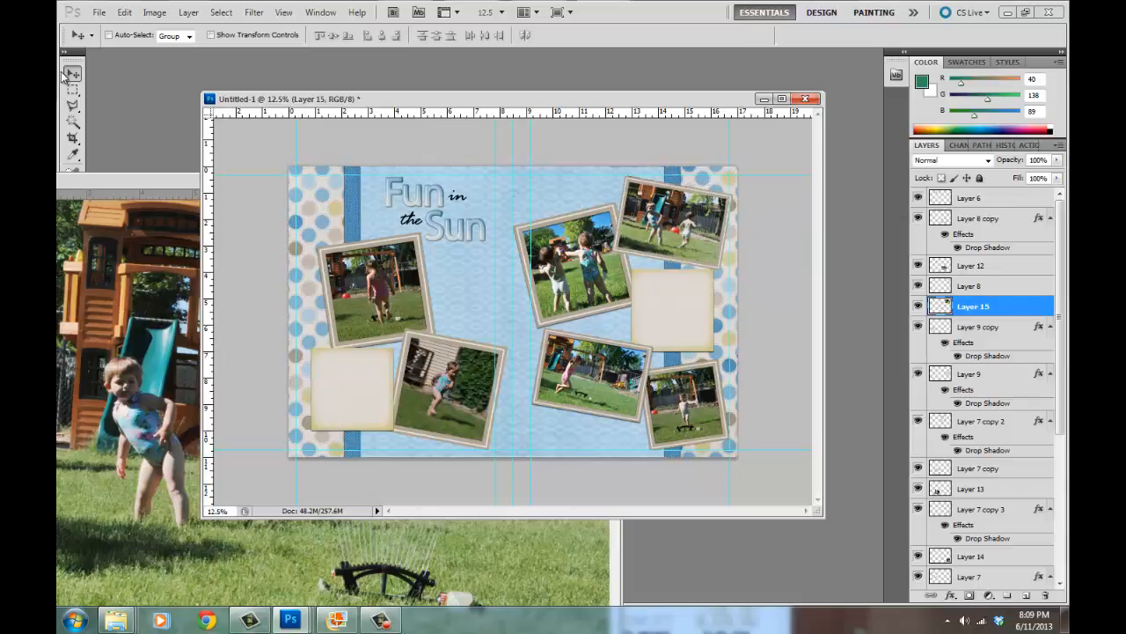
Add a drop shadow to the frame around the second page's upper-right photo
{"action": "left_click", "coordinate": [188, 13]}
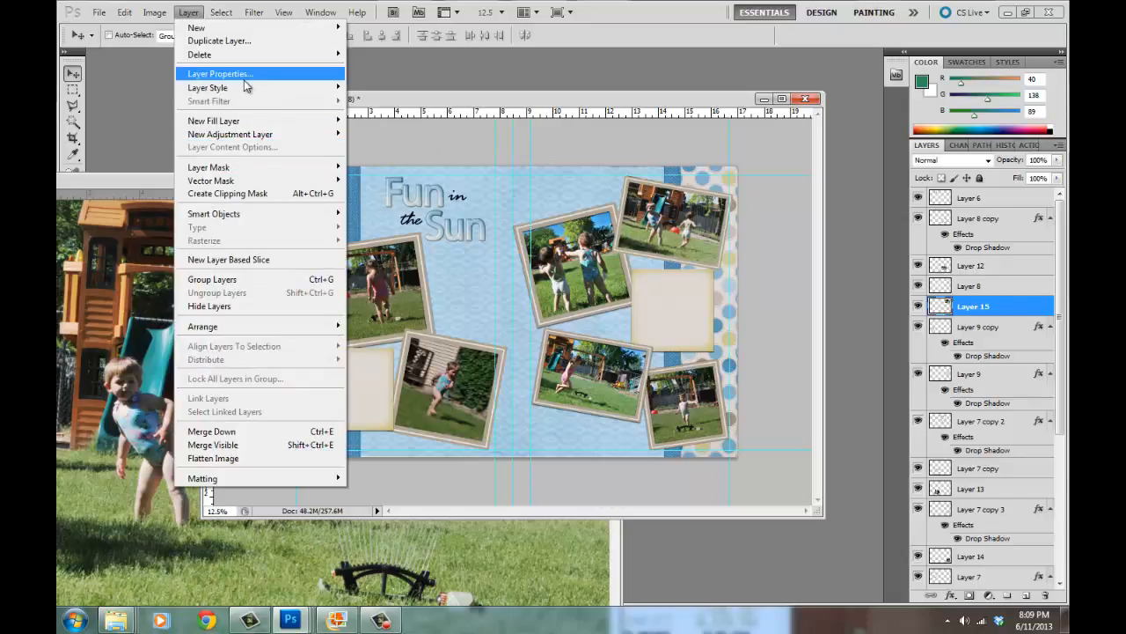
{"action": "mouse_move", "coordinate": [221, 12]}
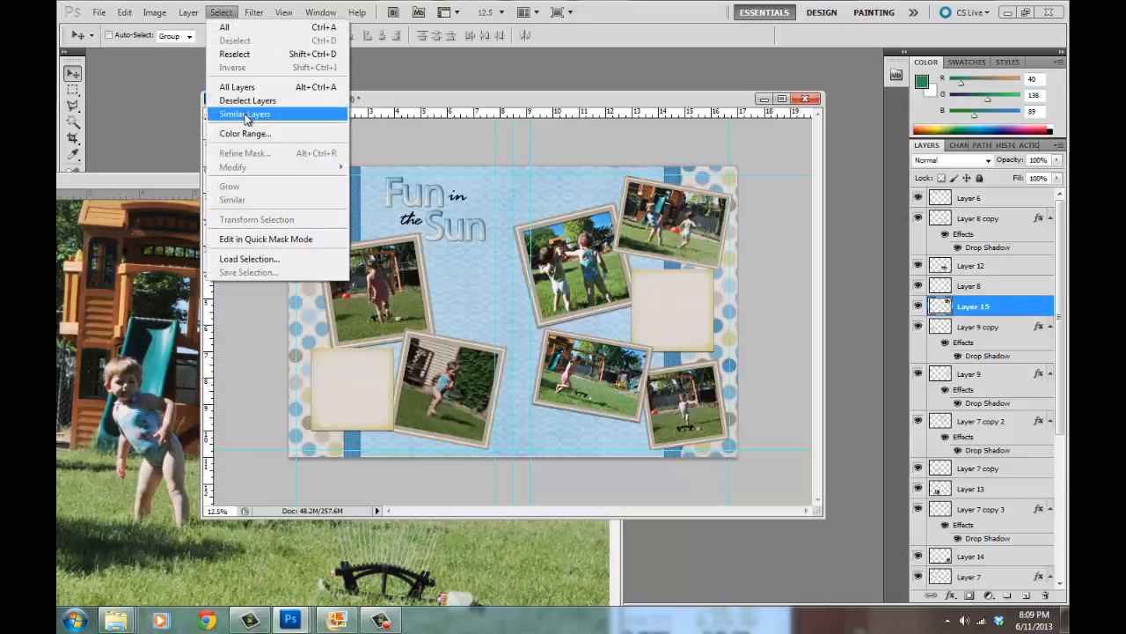
{"action": "left_click", "coordinate": [708, 219]}
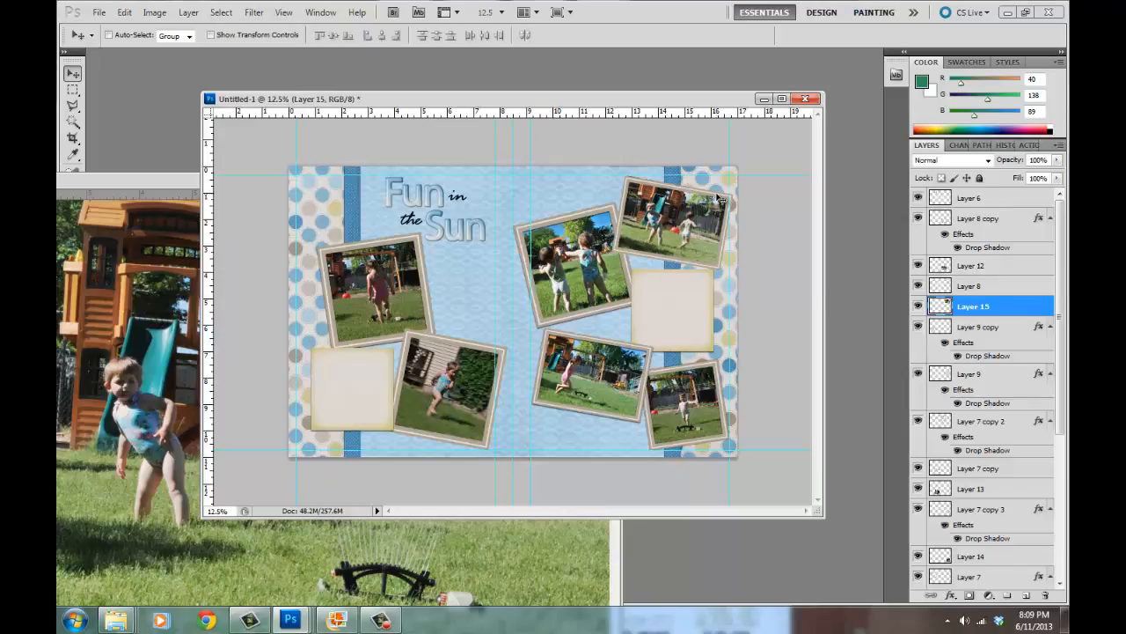
{"action": "right_click", "coordinate": [717, 197]}
{"action": "left_click", "coordinate": [736, 205]}
{"action": "double_click", "coordinate": [1031, 282]}
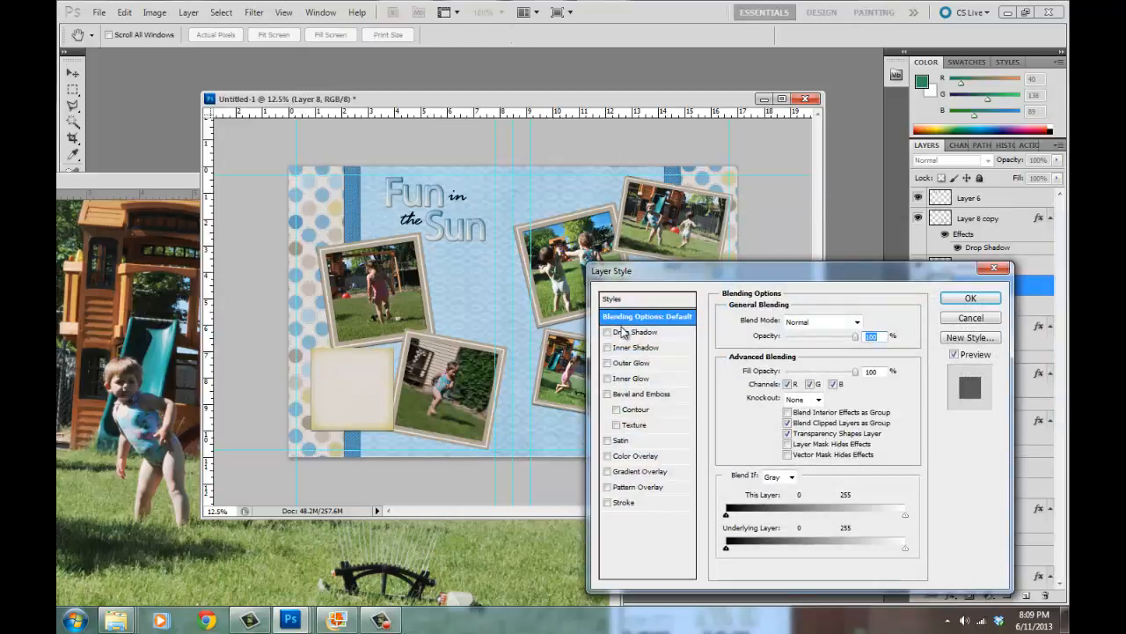
{"action": "left_click", "coordinate": [623, 330]}
{"action": "left_click", "coordinate": [990, 299]}
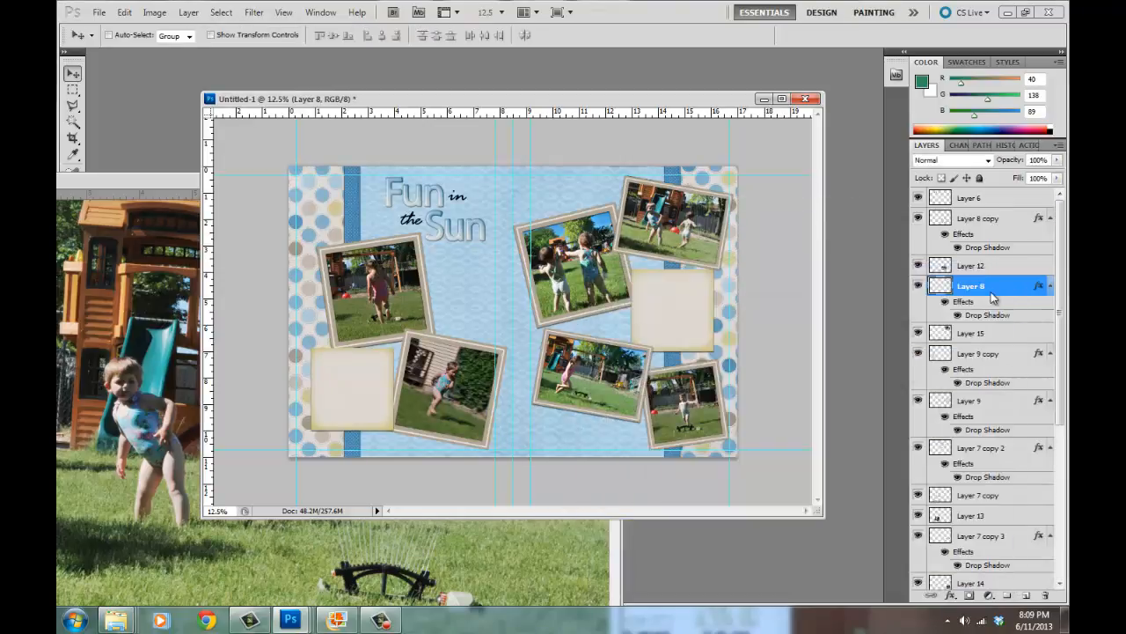
Close the source file of the playground photo
{"action": "left_click", "coordinate": [178, 374]}
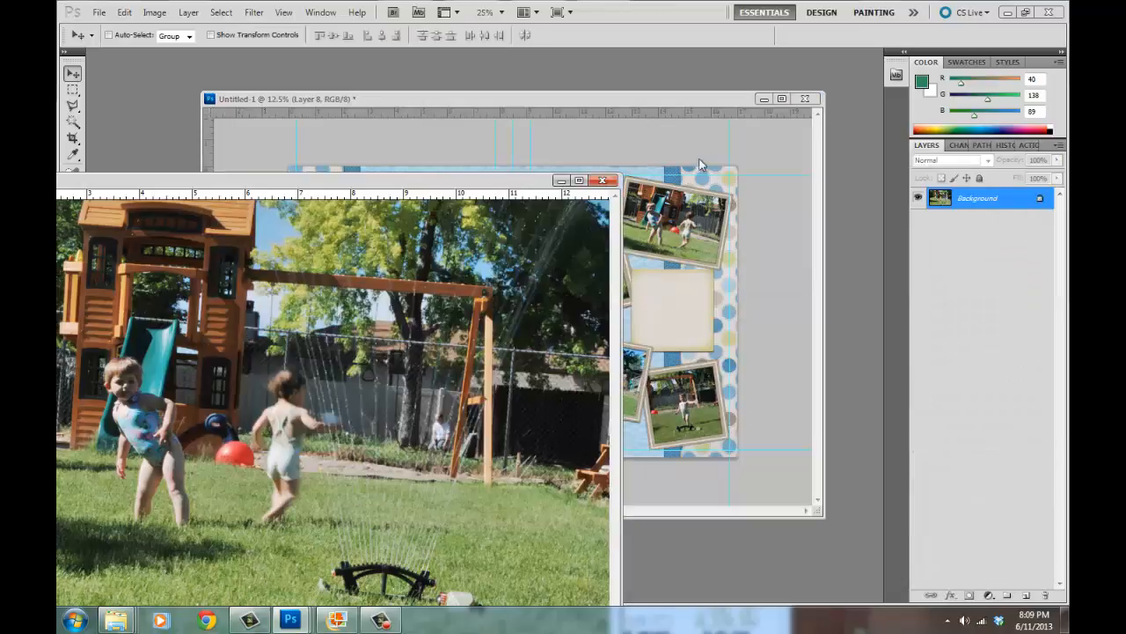
{"action": "left_click", "coordinate": [601, 180]}
{"action": "left_click", "coordinate": [560, 239]}
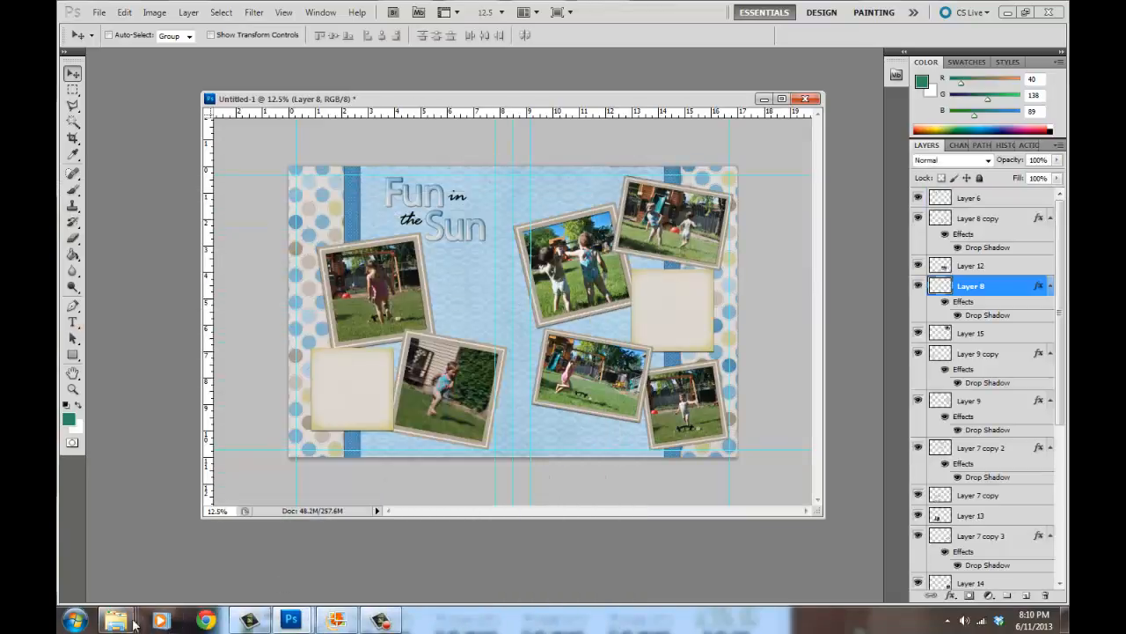
Find ljd_atb_flipflops green dots in the ljd_AtTheBeach_elements folder and open it in Photoshop
{"action": "mouse_move", "coordinate": [116, 621]}
{"action": "left_click", "coordinate": [290, 573]}
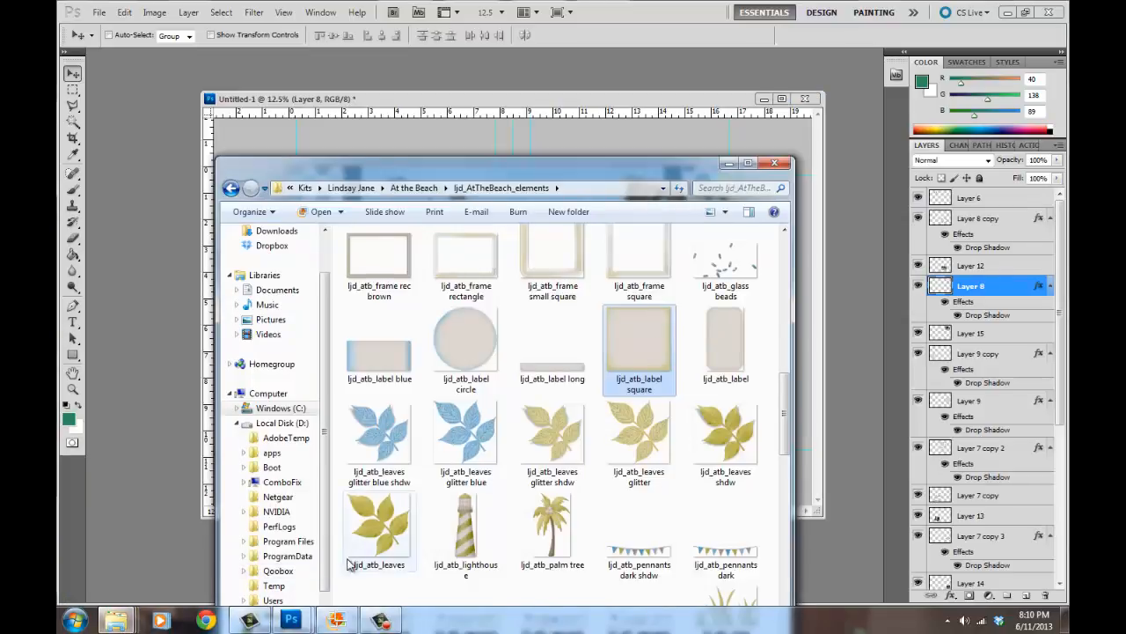
{"action": "scroll", "coordinate": [597, 389], "scroll_direction": "down", "scroll_amount": 5}
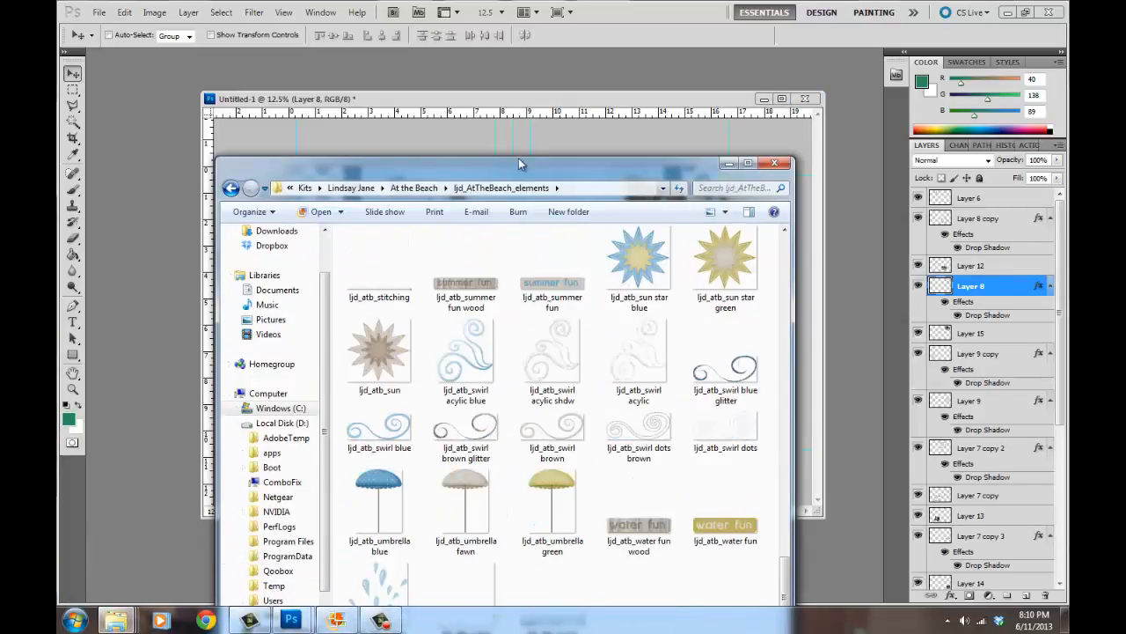
{"action": "left_click_drag", "start_coordinate": [521, 167], "coordinate": [509, 107]}
{"action": "scroll", "coordinate": [627, 354], "scroll_direction": "up", "scroll_amount": 2}
{"action": "scroll", "coordinate": [626, 354], "scroll_direction": "up", "scroll_amount": 5}
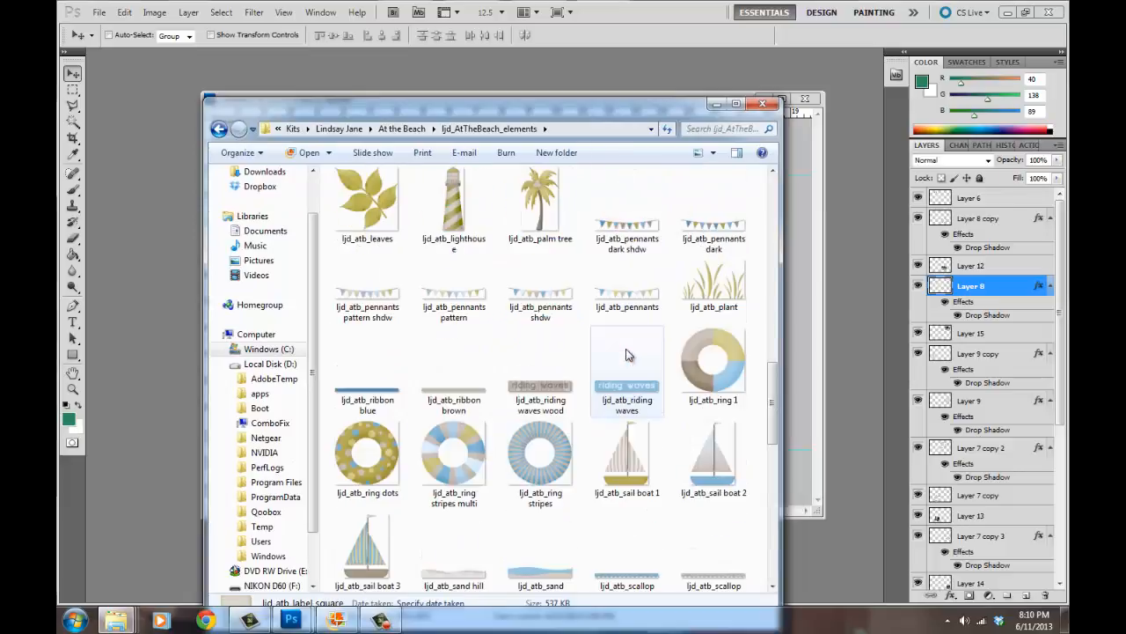
{"action": "scroll", "coordinate": [627, 353], "scroll_direction": "up", "scroll_amount": 10}
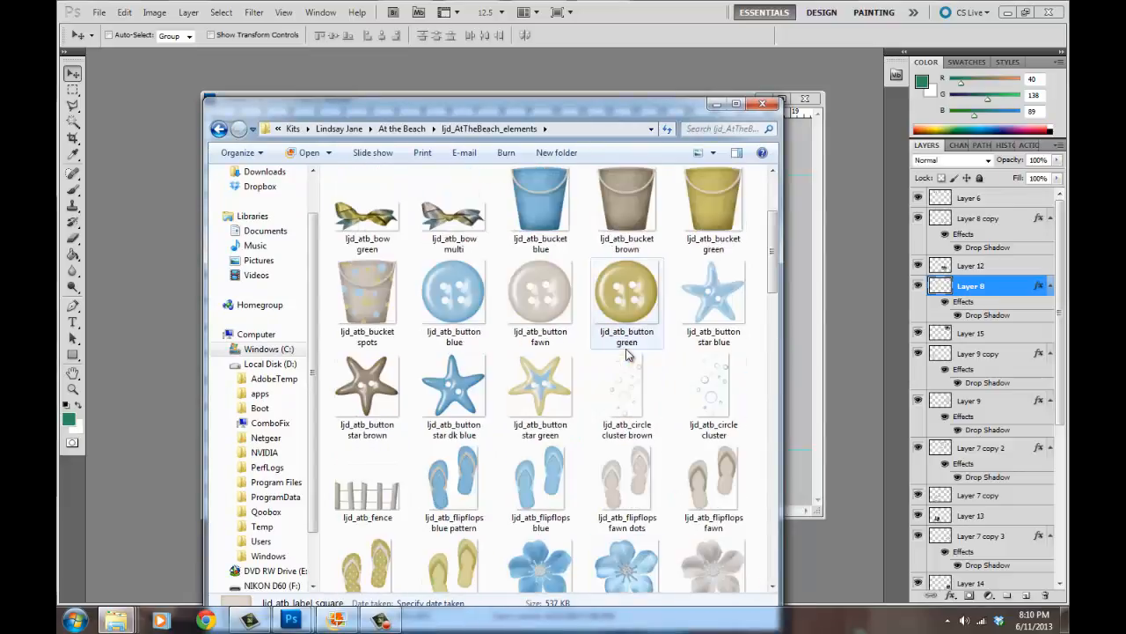
{"action": "left_click", "coordinate": [357, 556]}
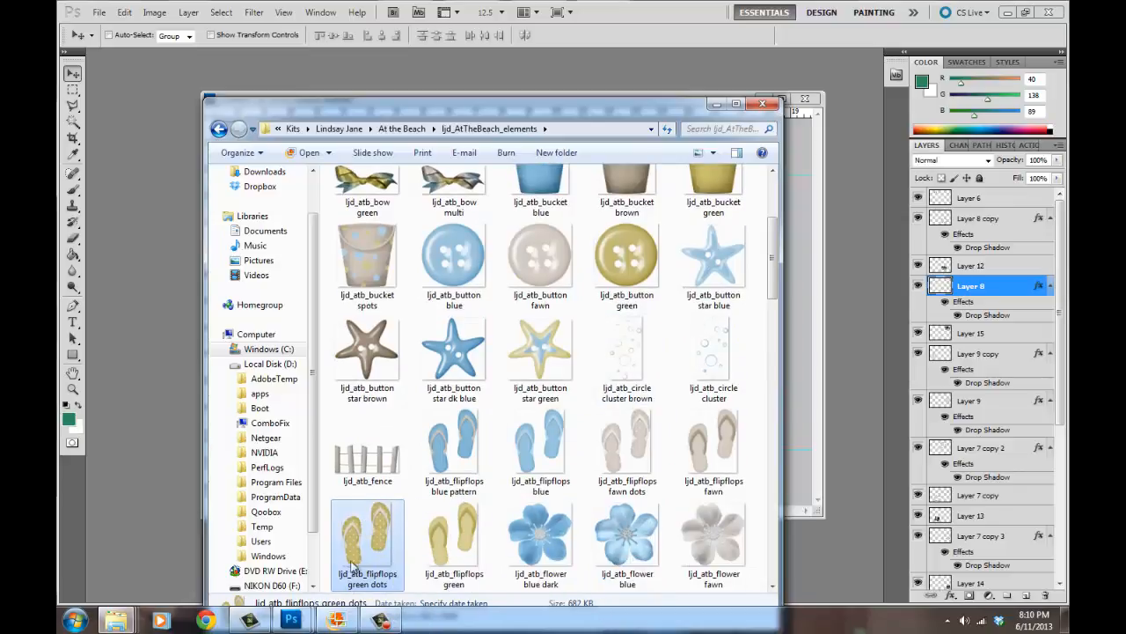
{"action": "left_click_drag", "start_coordinate": [373, 533], "coordinate": [378, 7]}
Bring the flip-flops into the layout below the title, rotated about 15 degrees counter-clockwise and scaled down slightly
{"action": "left_click_drag", "start_coordinate": [431, 251], "coordinate": [546, 297]}
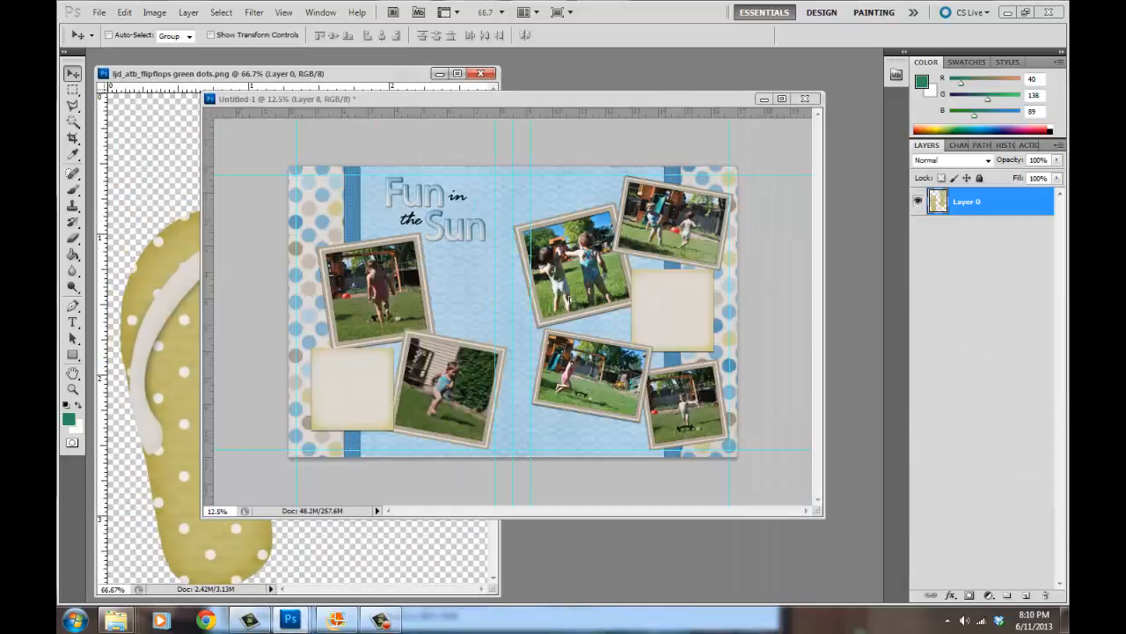
{"action": "left_click_drag", "start_coordinate": [487, 276], "coordinate": [483, 281]}
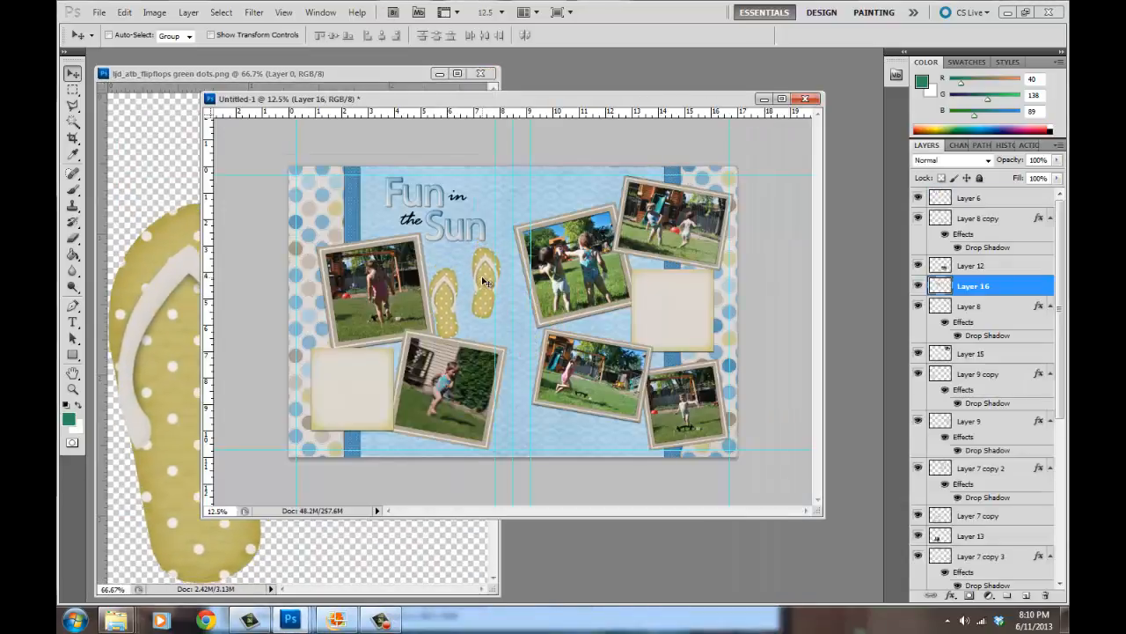
{"action": "key", "text": "ctrl+t"}
{"action": "left_click_drag", "start_coordinate": [530, 363], "coordinate": [571, 364]}
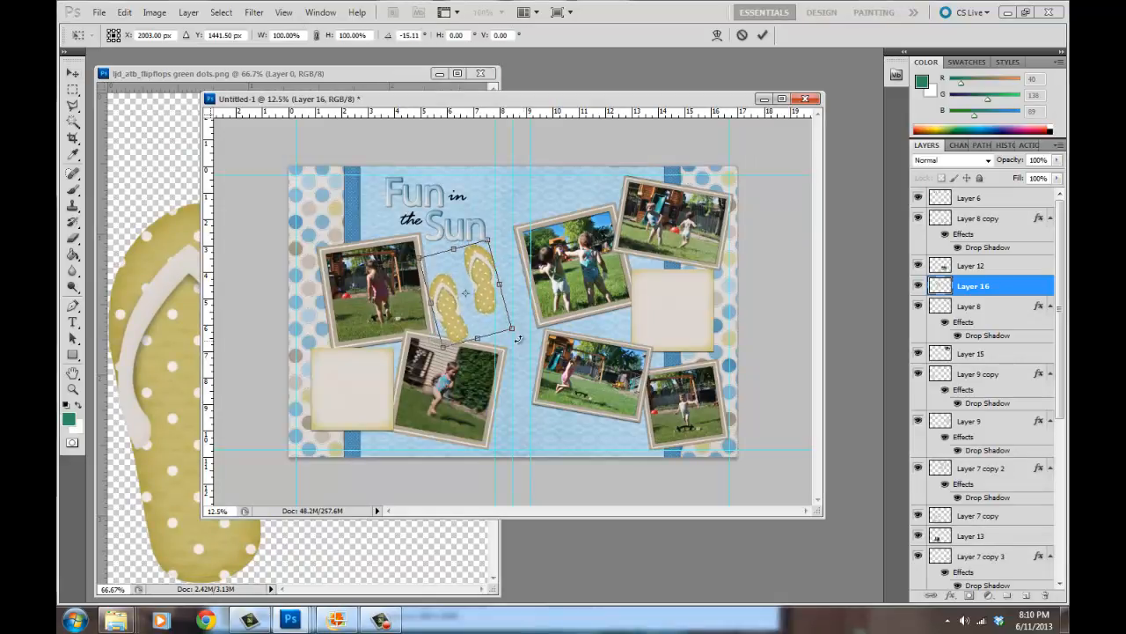
{"action": "left_click_drag", "start_coordinate": [513, 329], "coordinate": [505, 317]}
{"action": "key", "text": "Return"}
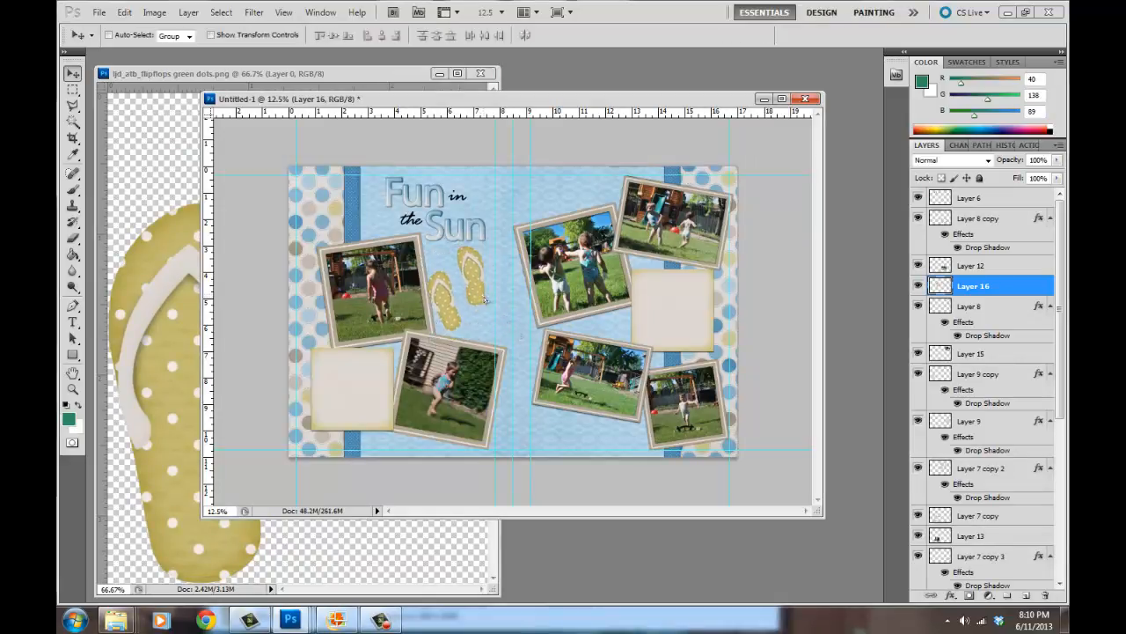
Add a drop shadow to the flip-flops and close their source image
{"action": "double_click", "coordinate": [1041, 290]}
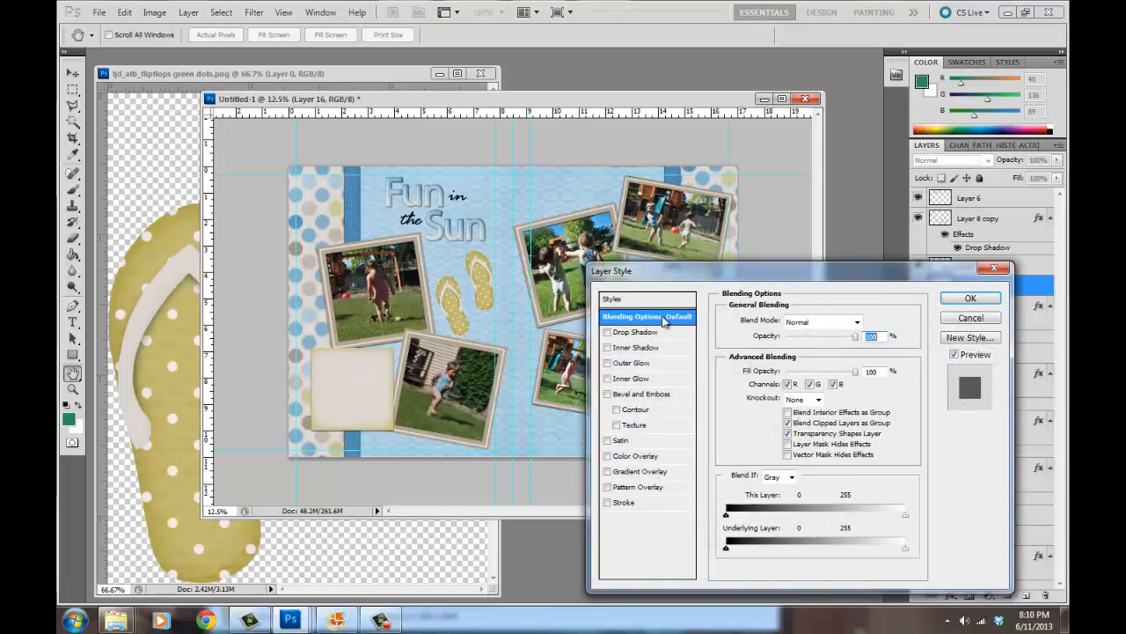
{"action": "left_click", "coordinate": [651, 333]}
{"action": "left_click", "coordinate": [971, 299]}
{"action": "left_click", "coordinate": [154, 266]}
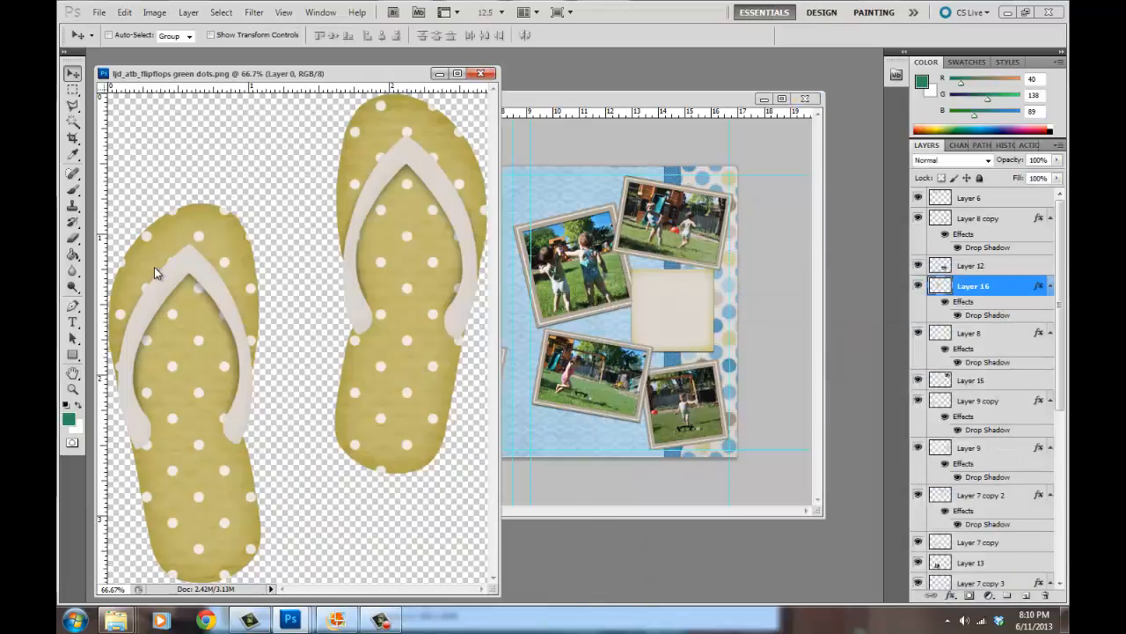
{"action": "left_click", "coordinate": [480, 73]}
Find ljd_atb_circle cluster brown in the ljd_AtTheBeach_elements folder and open it in Photoshop
{"action": "mouse_move", "coordinate": [115, 620]}
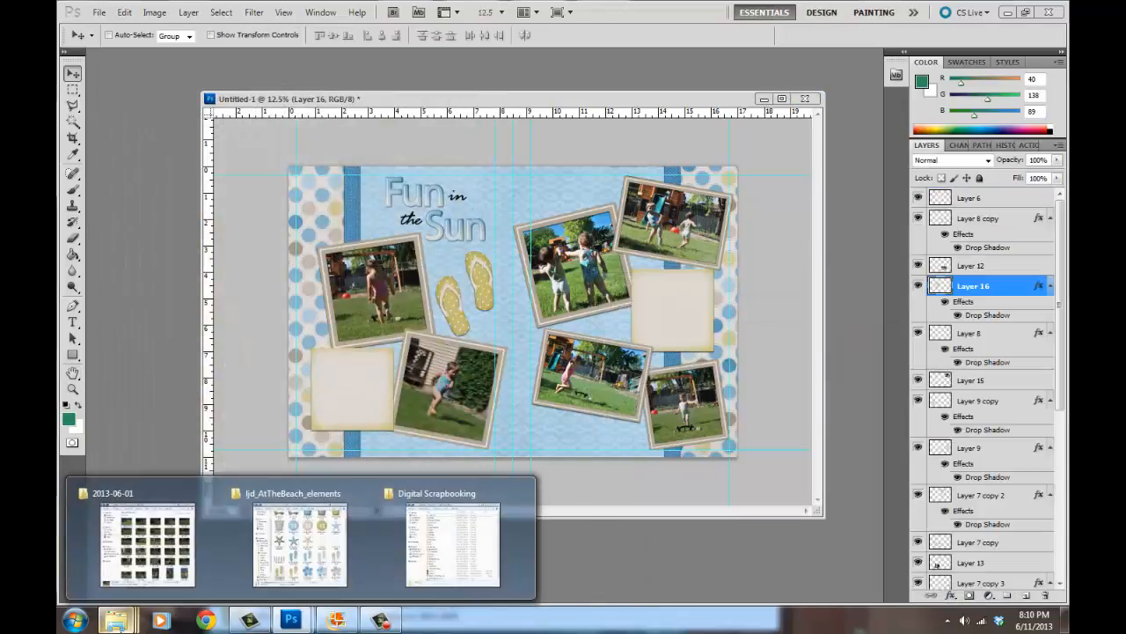
{"action": "left_click", "coordinate": [299, 541]}
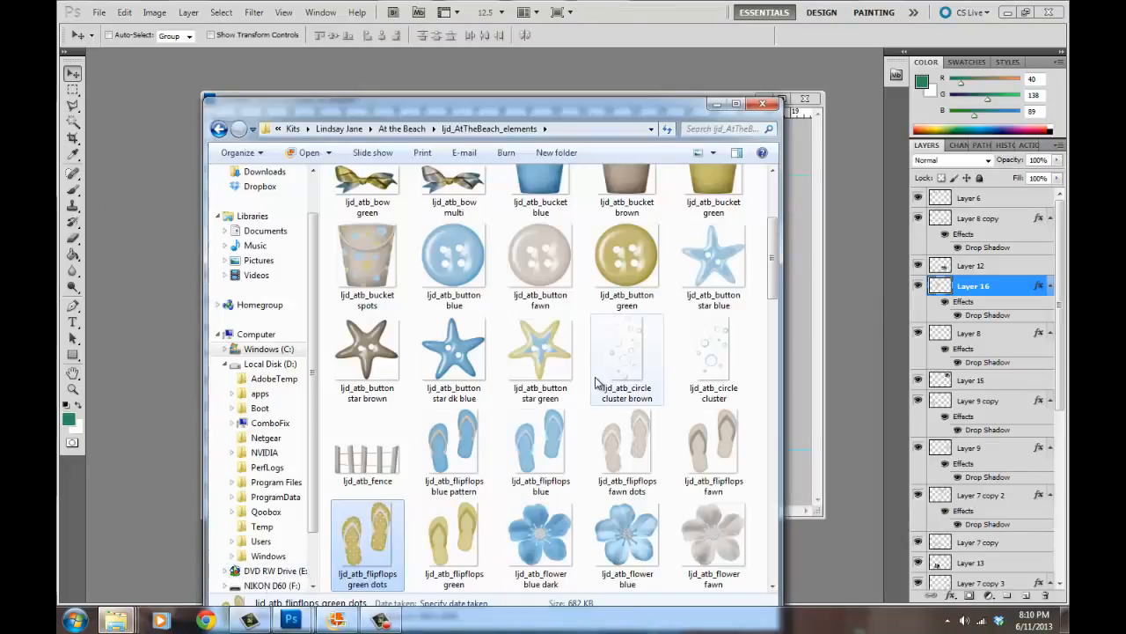
{"action": "scroll", "coordinate": [537, 426], "scroll_direction": "down", "scroll_amount": 6}
{"action": "scroll", "coordinate": [535, 422], "scroll_direction": "up", "scroll_amount": 2}
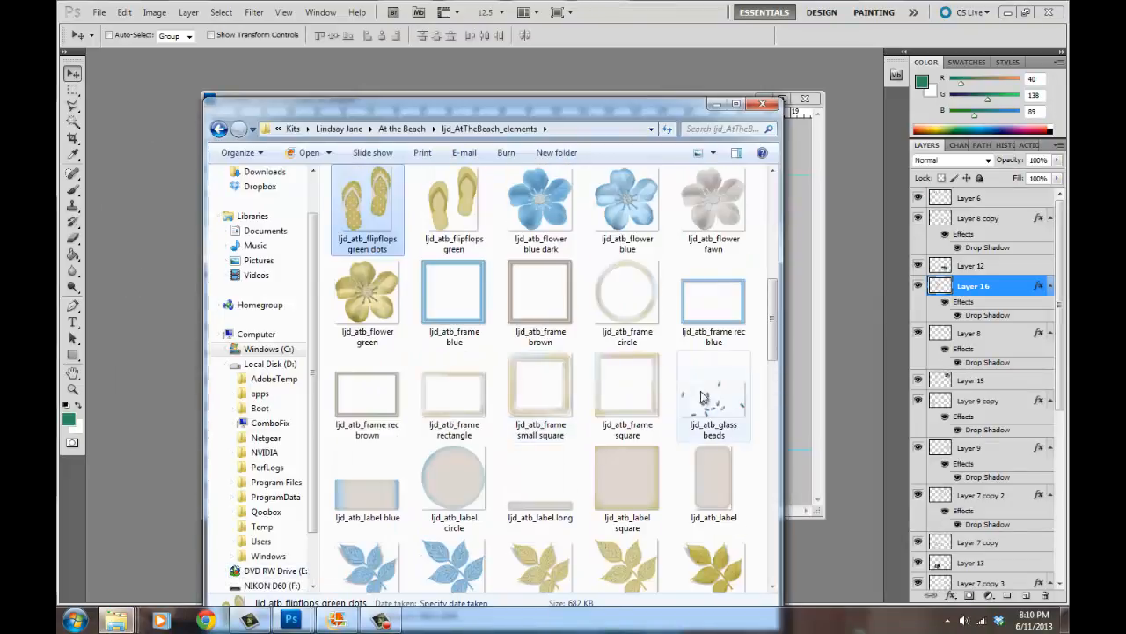
{"action": "scroll", "coordinate": [704, 396], "scroll_direction": "up", "scroll_amount": 3}
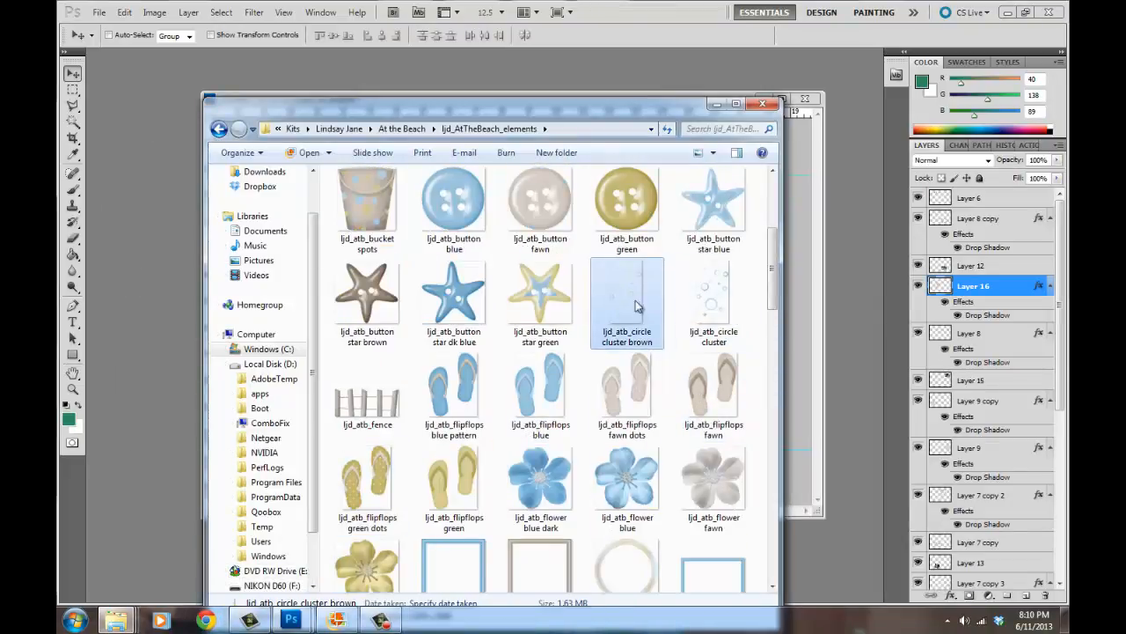
{"action": "left_click", "coordinate": [478, 6]}
Bring the circle cluster into the layout, stack it just above the blue background paper and position it behind the second page's photos
{"action": "left_click_drag", "start_coordinate": [281, 322], "coordinate": [542, 304]}
{"action": "left_click_drag", "start_coordinate": [1039, 287], "coordinate": [1047, 628]}
{"action": "left_click_drag", "start_coordinate": [1046, 553], "coordinate": [1045, 549]}
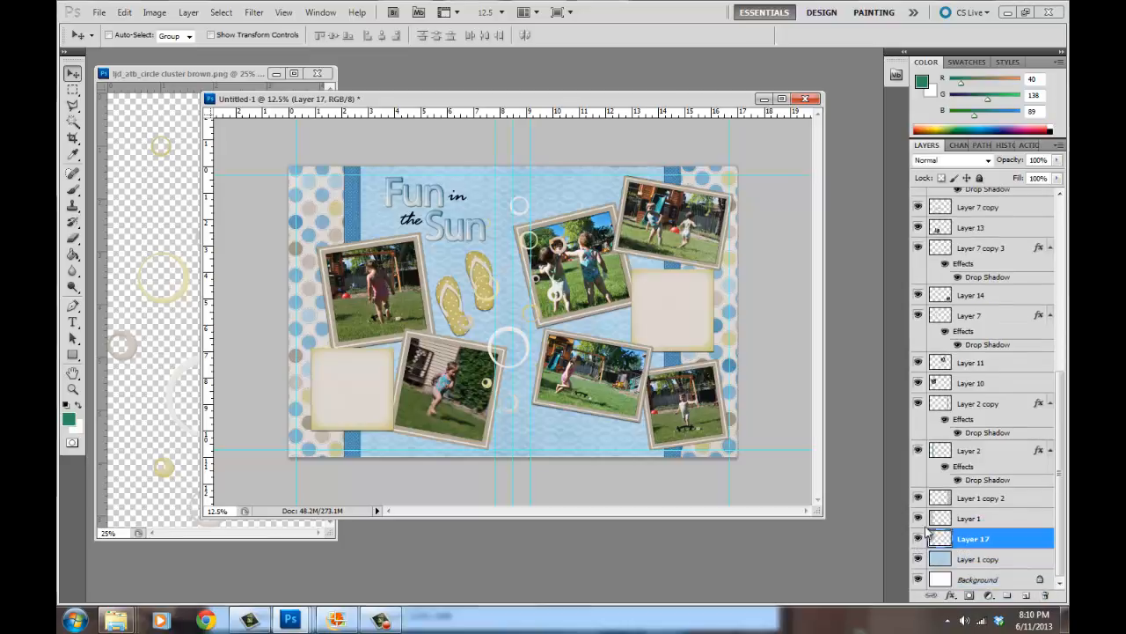
{"action": "left_click_drag", "start_coordinate": [528, 328], "coordinate": [532, 283]}
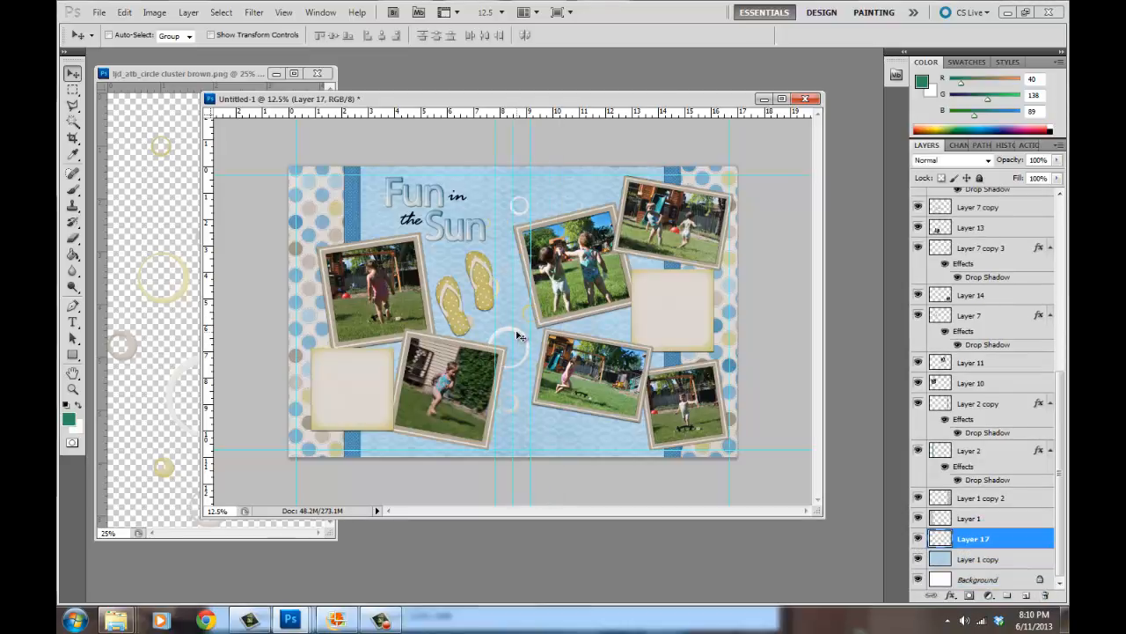
{"action": "left_click_drag", "start_coordinate": [523, 335], "coordinate": [607, 293]}
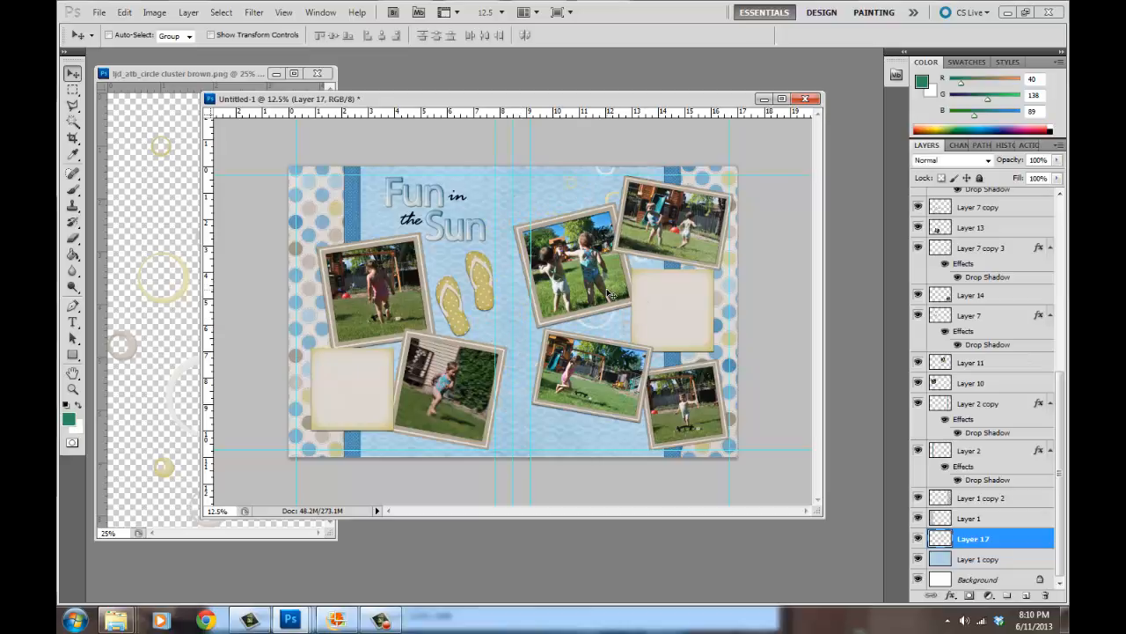
Duplicate the circle cluster onto the first page, rotated about 15 degrees counter-clockwise, and place another copy across the lower middle of the layout
{"action": "left_click_drag", "start_coordinate": [520, 313], "coordinate": [428, 312]}
{"action": "key", "text": "ctrl+j"}
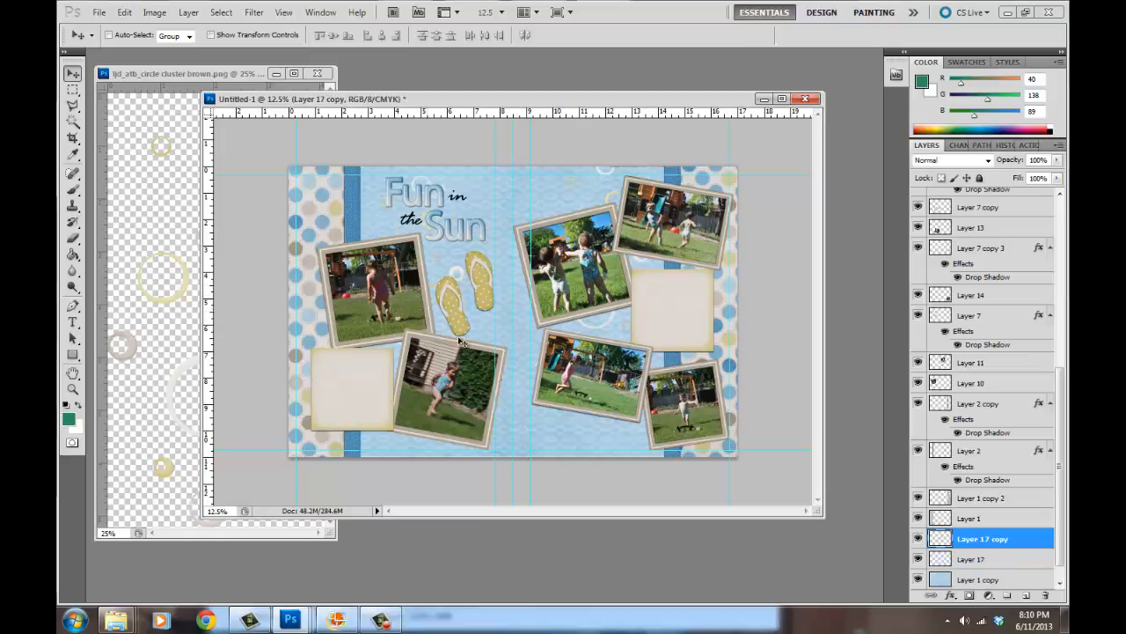
{"action": "key", "text": "ctrl+t"}
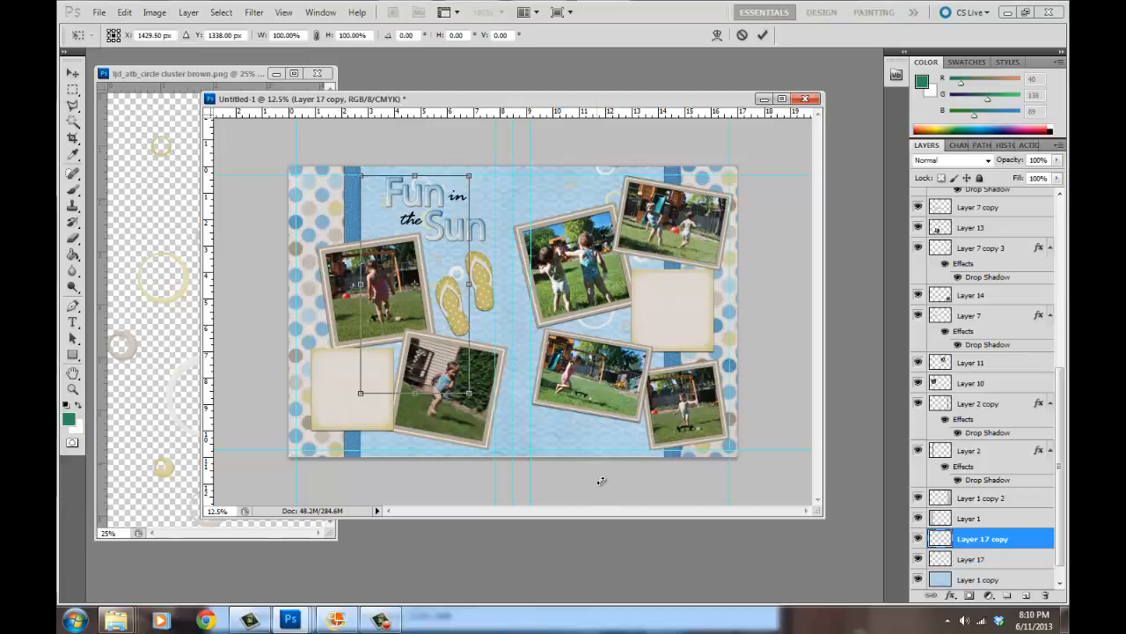
{"action": "left_click_drag", "start_coordinate": [598, 478], "coordinate": [667, 447]}
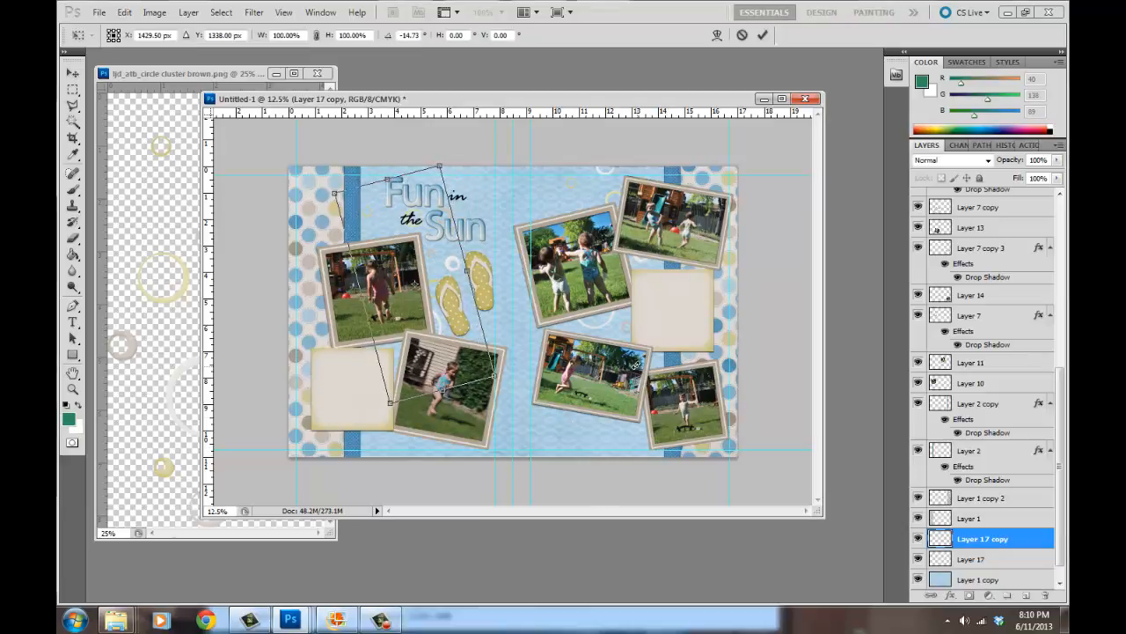
{"action": "key", "text": "Return"}
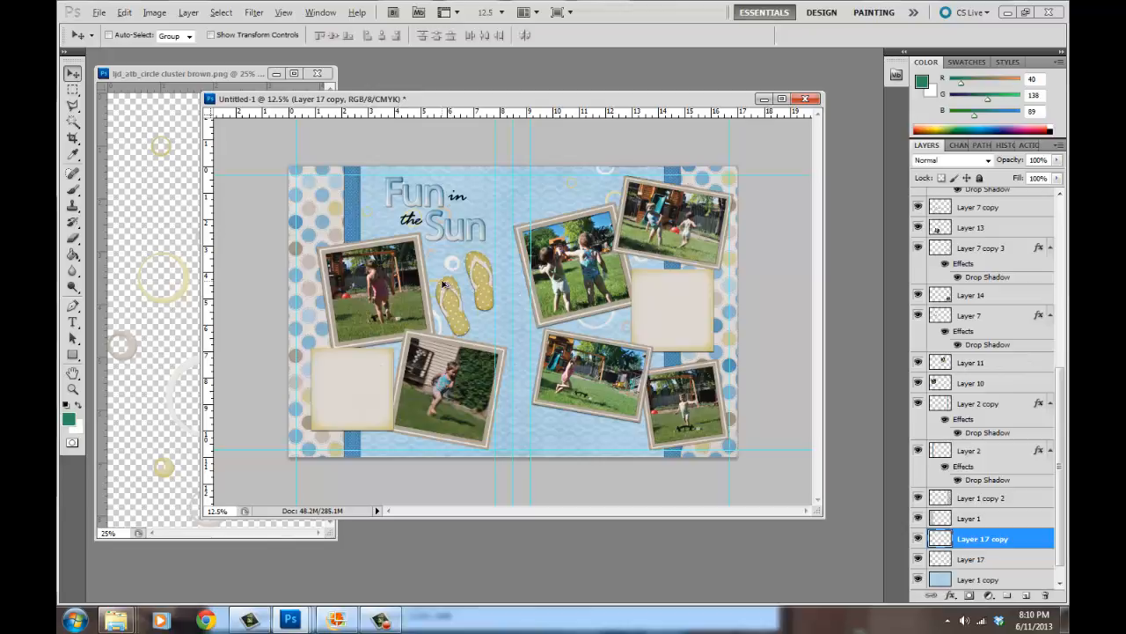
{"action": "left_click_drag", "start_coordinate": [443, 282], "coordinate": [569, 382], "text": "alt"}
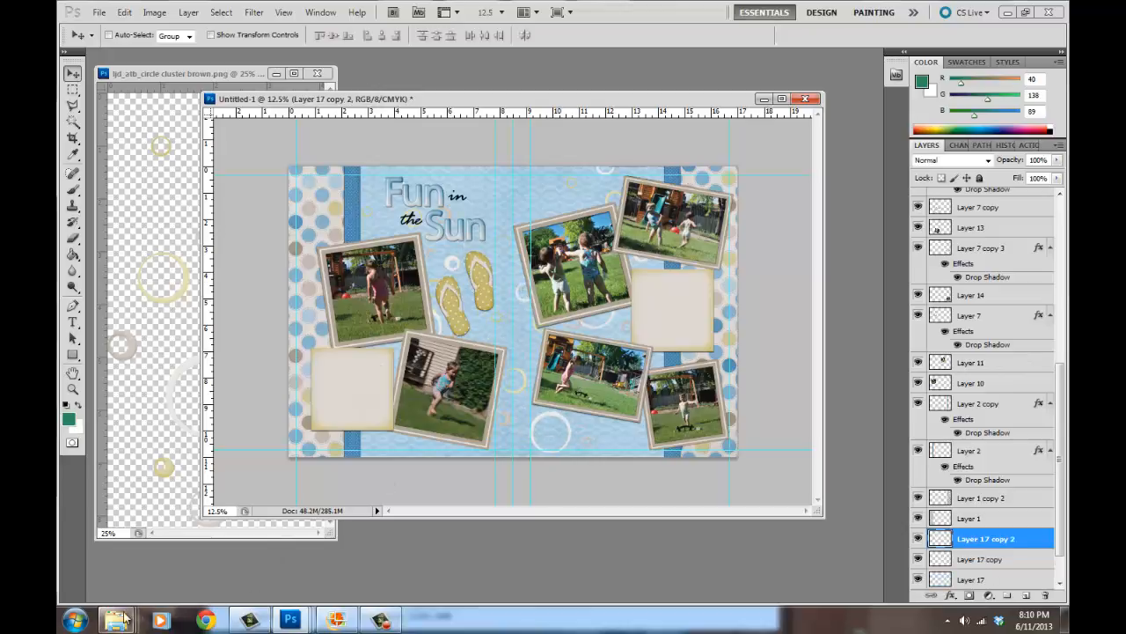
Find ljd_atb_big glitter splat in the ljd_AtTheBeach_elements folder and open it in Photoshop
{"action": "mouse_move", "coordinate": [124, 619]}
{"action": "left_click", "coordinate": [314, 563]}
{"action": "scroll", "coordinate": [647, 469], "scroll_direction": "down", "scroll_amount": 3}
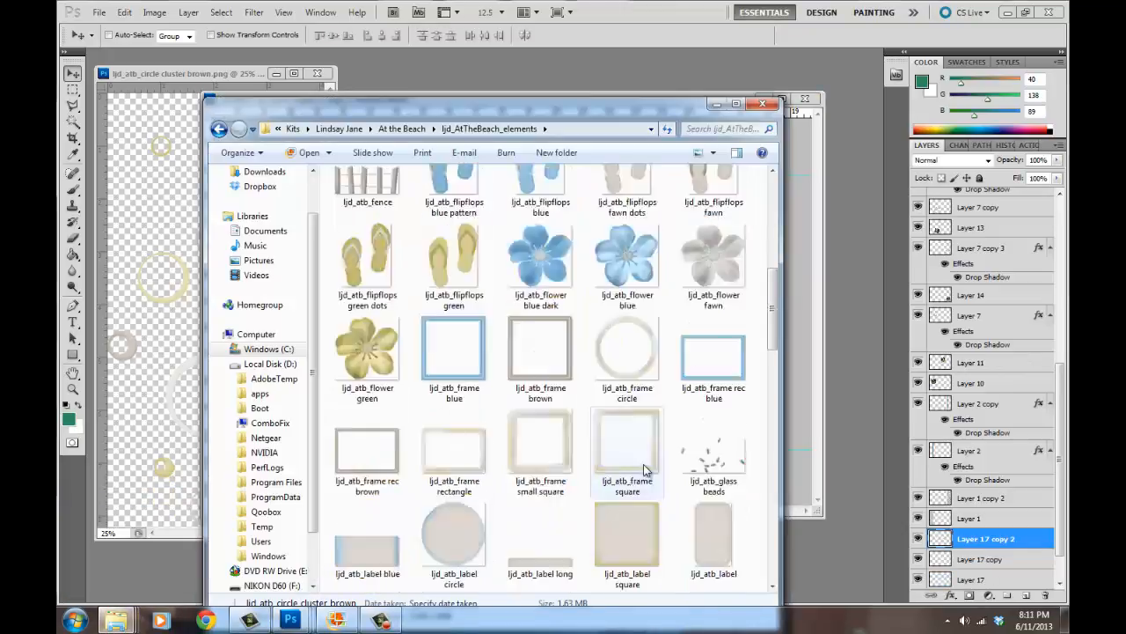
{"action": "scroll", "coordinate": [647, 471], "scroll_direction": "down", "scroll_amount": 6}
{"action": "scroll", "coordinate": [648, 473], "scroll_direction": "up", "scroll_amount": 10}
{"action": "scroll", "coordinate": [649, 473], "scroll_direction": "down", "scroll_amount": 2}
{"action": "scroll", "coordinate": [650, 440], "scroll_direction": "up", "scroll_amount": 2}
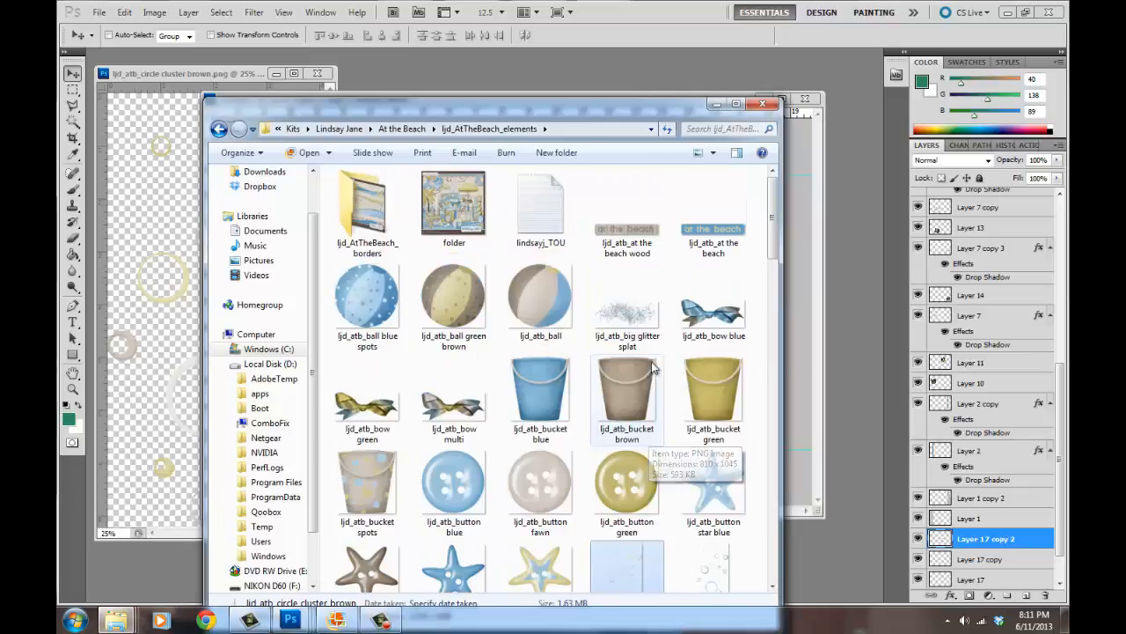
{"action": "double_click", "coordinate": [627, 313]}
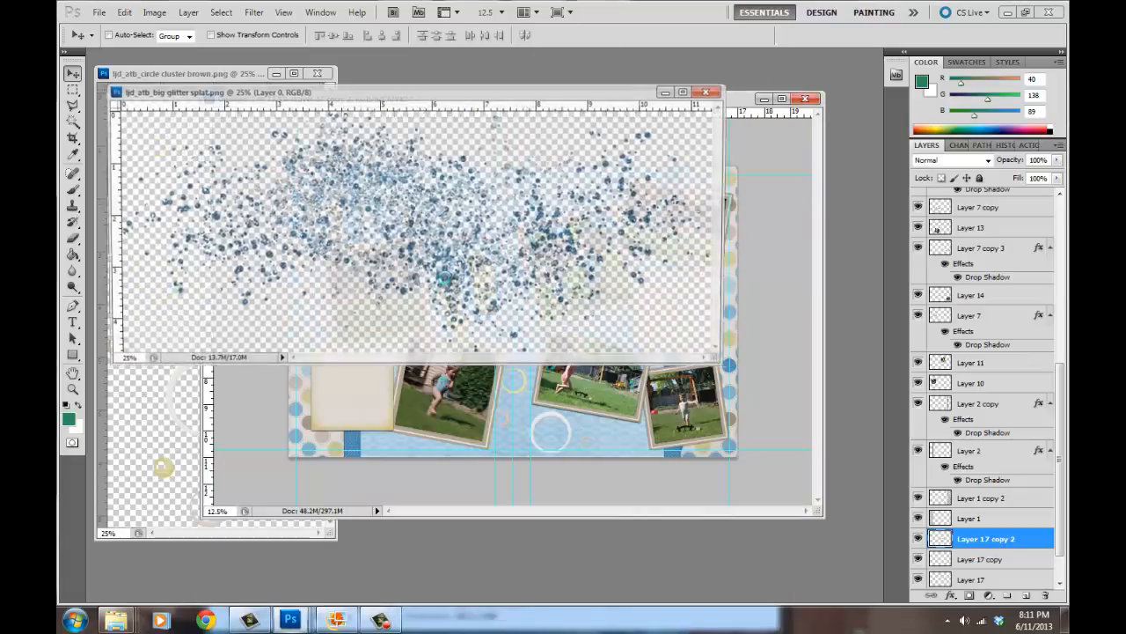
Place the glitter splat around the title and stack its layer directly above Layer 2 copy
{"action": "left_click_drag", "start_coordinate": [443, 279], "coordinate": [475, 215]}
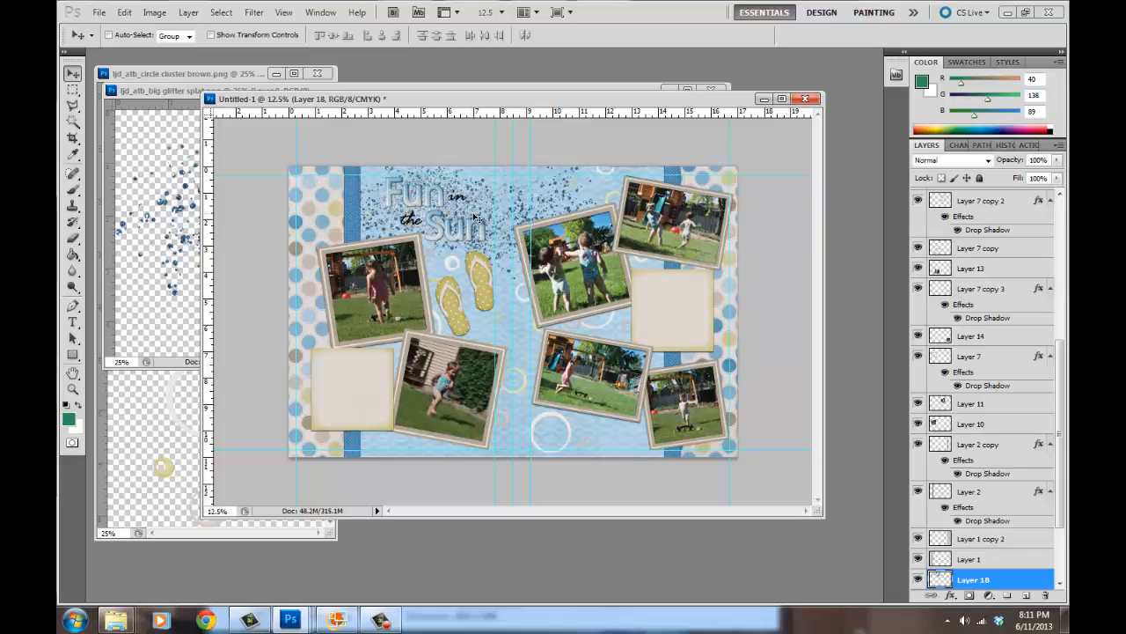
{"action": "left_click_drag", "start_coordinate": [999, 572], "coordinate": [1022, 455]}
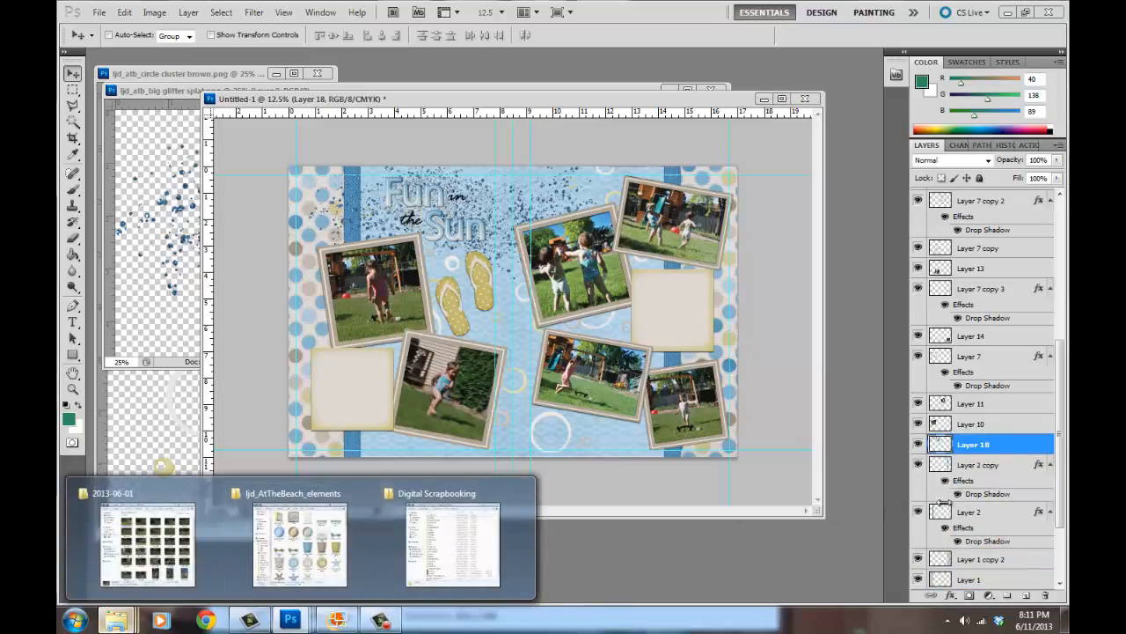
{"action": "left_click", "coordinate": [1006, 446]}
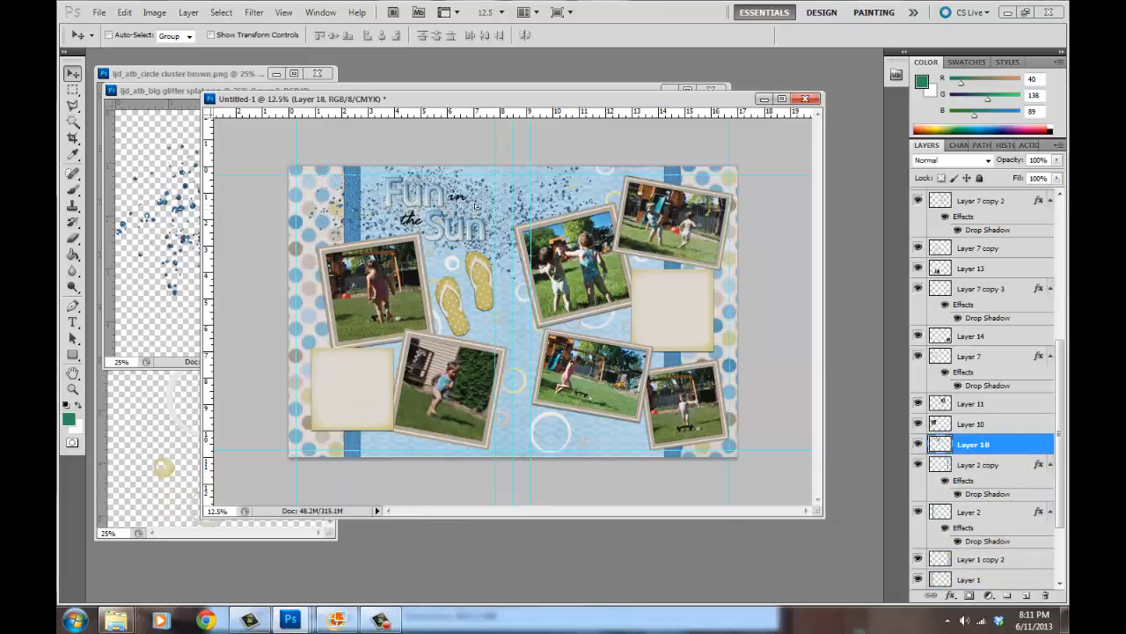